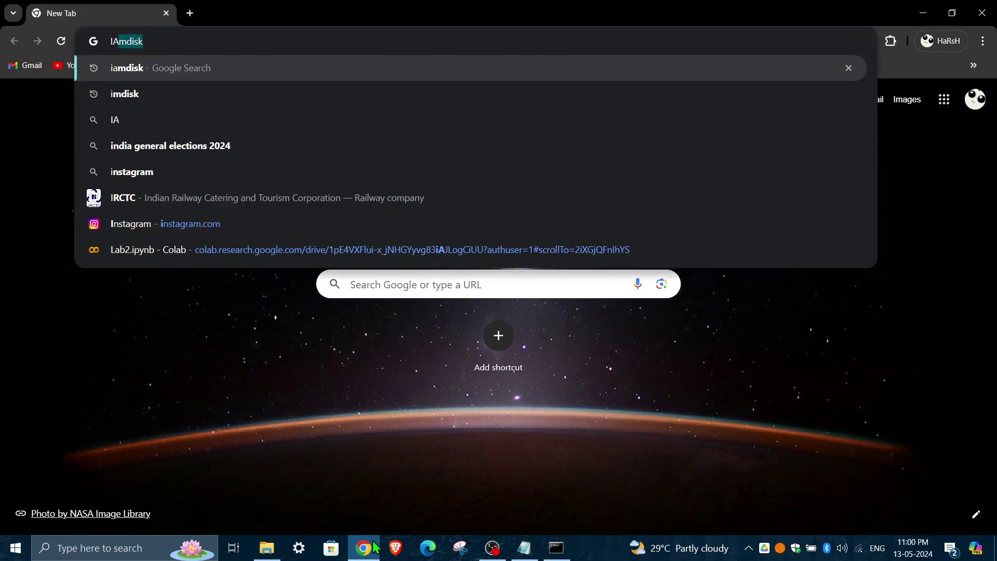
Search the web for iamdisk and open the SourceForge download page of ImDisk Toolkit.
key(Return)
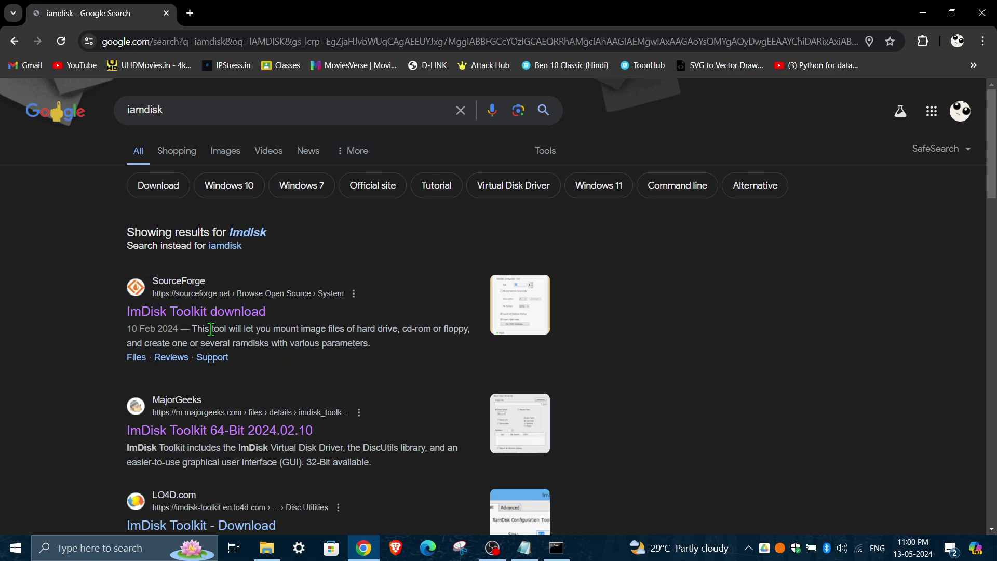
click(183, 318)
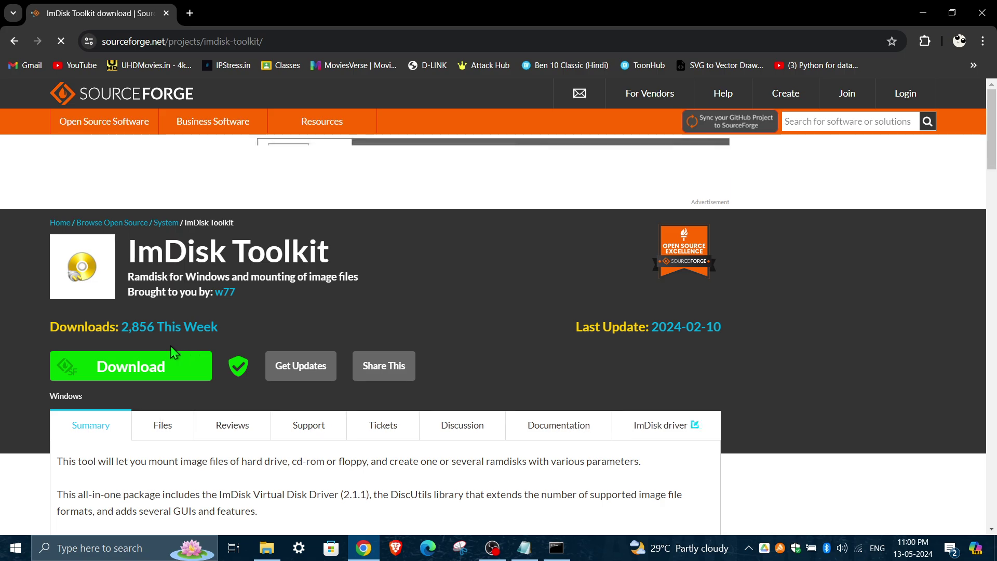
scroll(171, 349, down, 5)
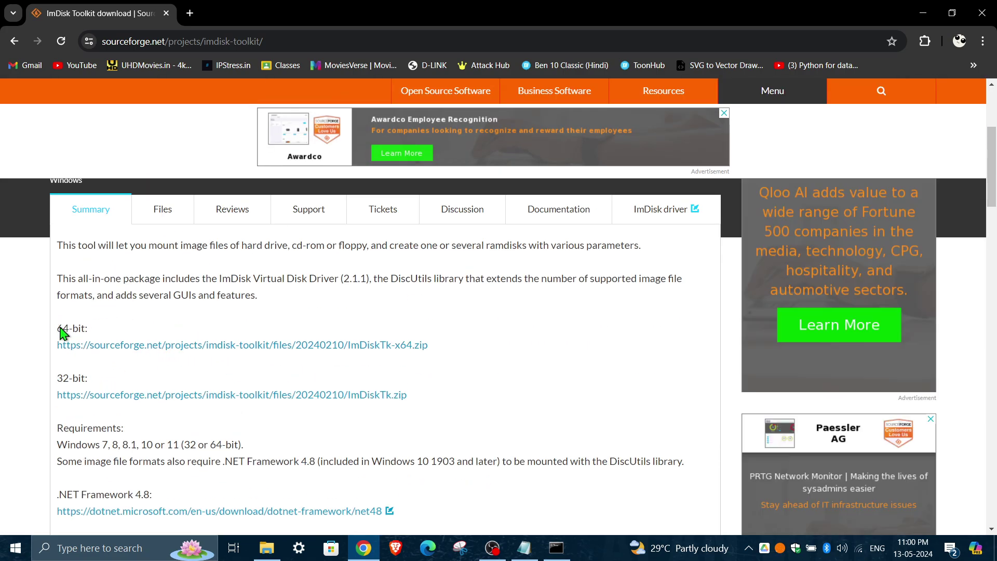
Examine the 64-bit and 32-bit download links on the ImDisk Toolkit page and close the browser.
drag(57, 327, 125, 334)
drag(57, 378, 143, 382)
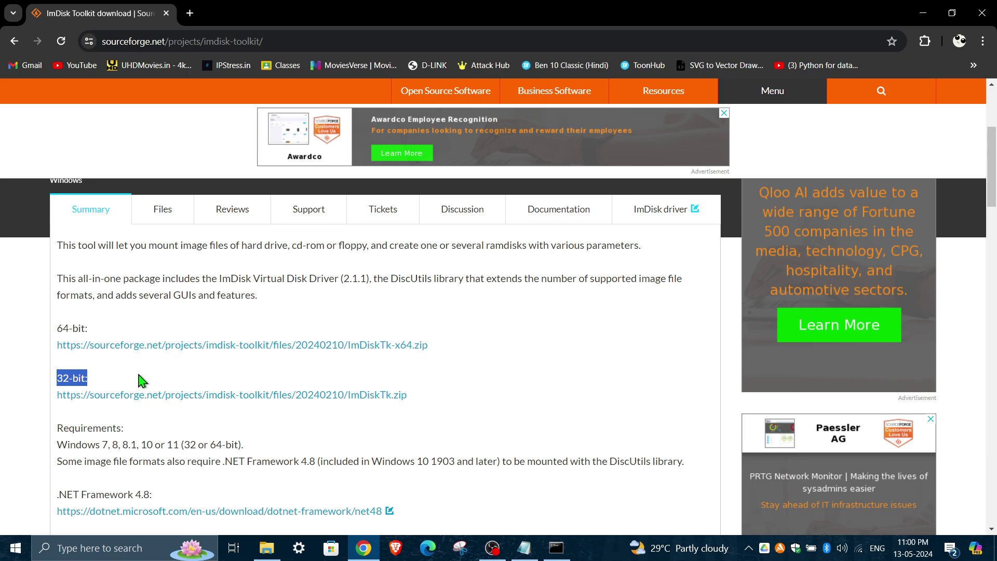
click(67, 370)
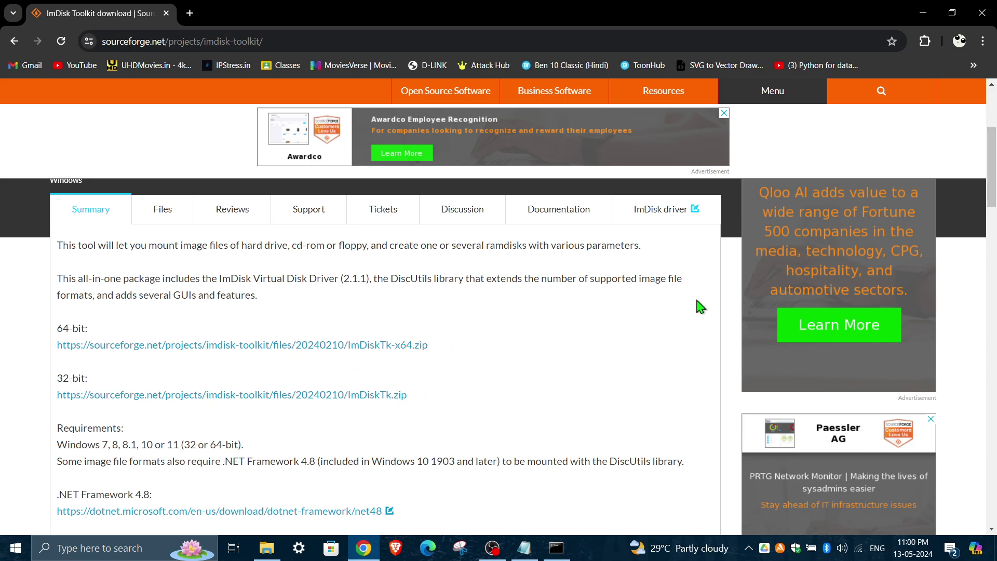
scroll(955, 83, up, 5)
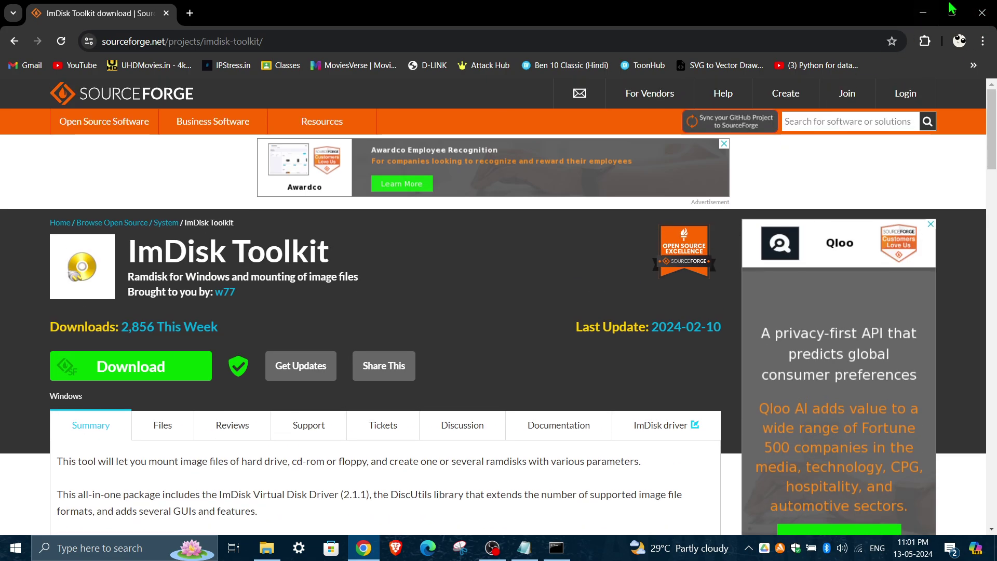
click(982, 12)
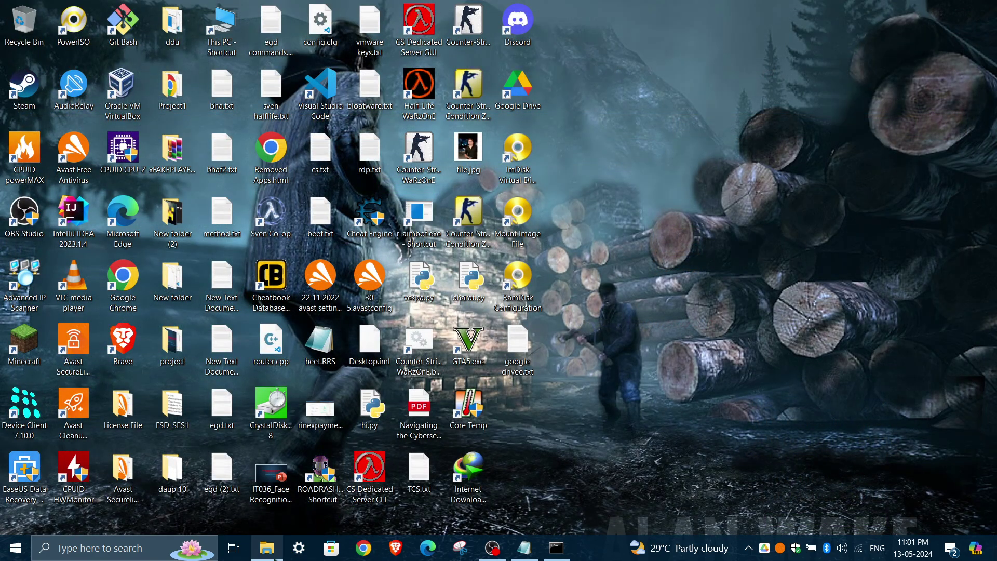
Open the extracted ImDiskTk20240210 folder in File Explorer and run install.bat as administrator.
click(266, 548)
double_click(171, 136)
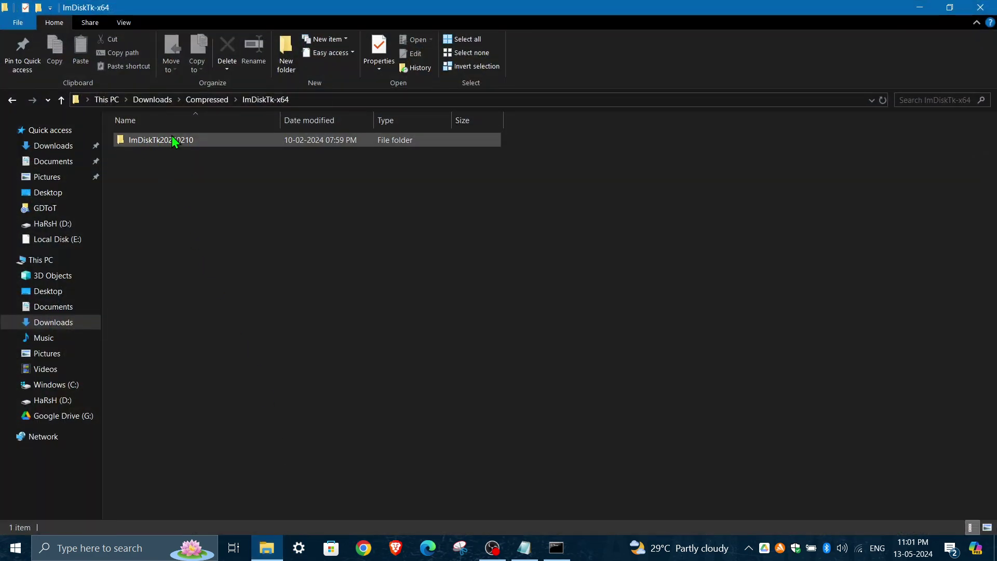
right_click(136, 154)
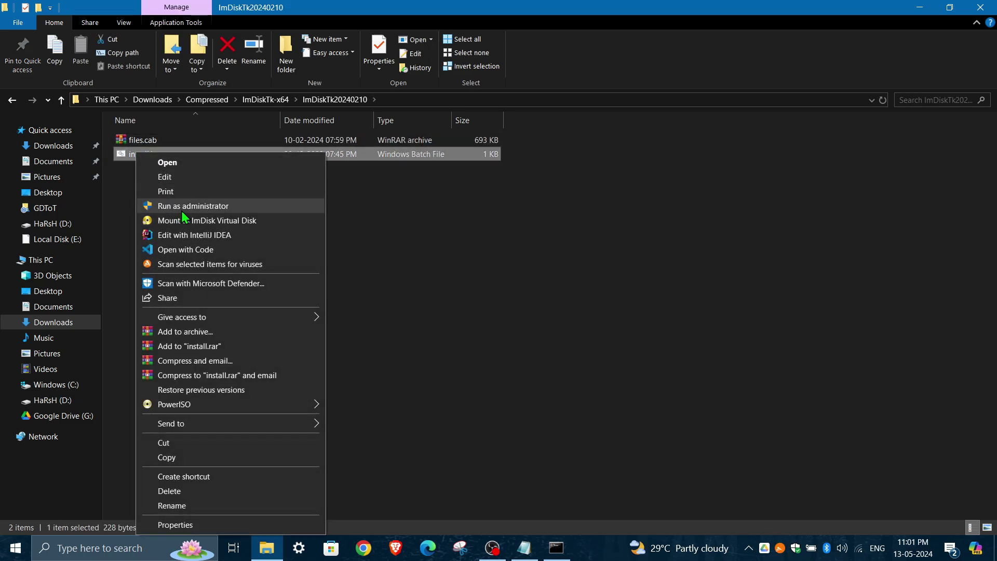
click(206, 207)
right_click(148, 160)
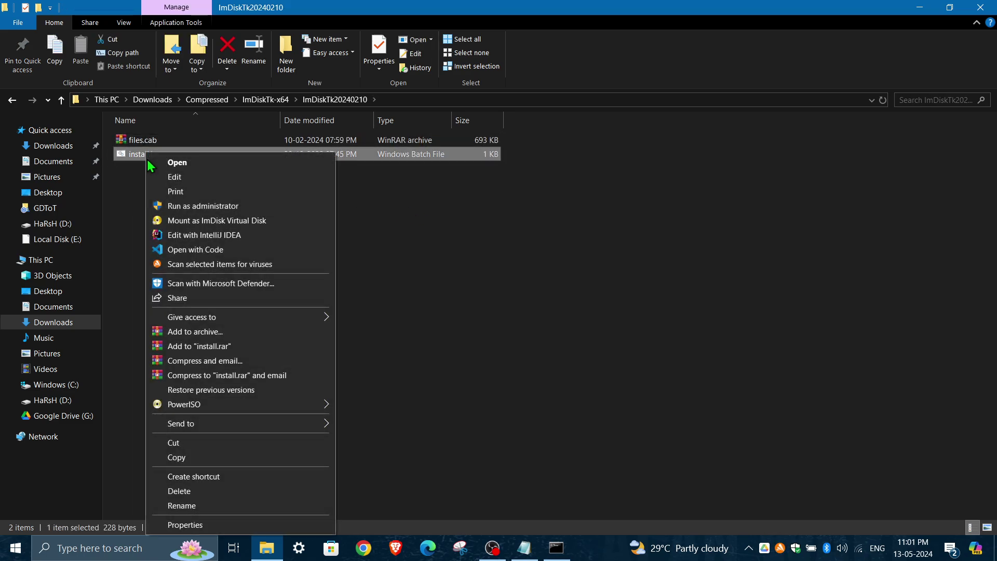
click(499, 254)
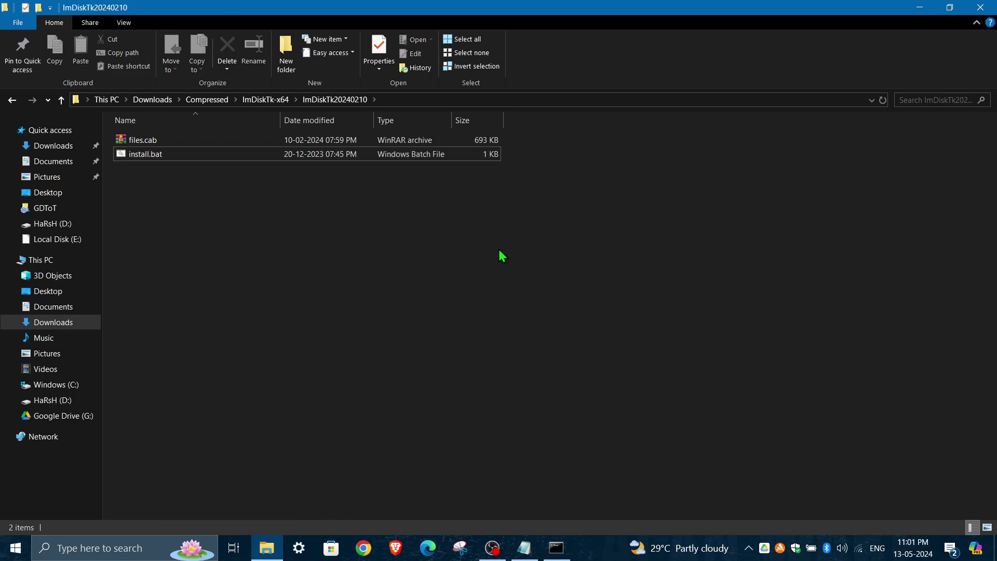
Read steps 1 and 2 of the instructions in google drivee.txt and minimize the notes.
click(525, 548)
click(372, 213)
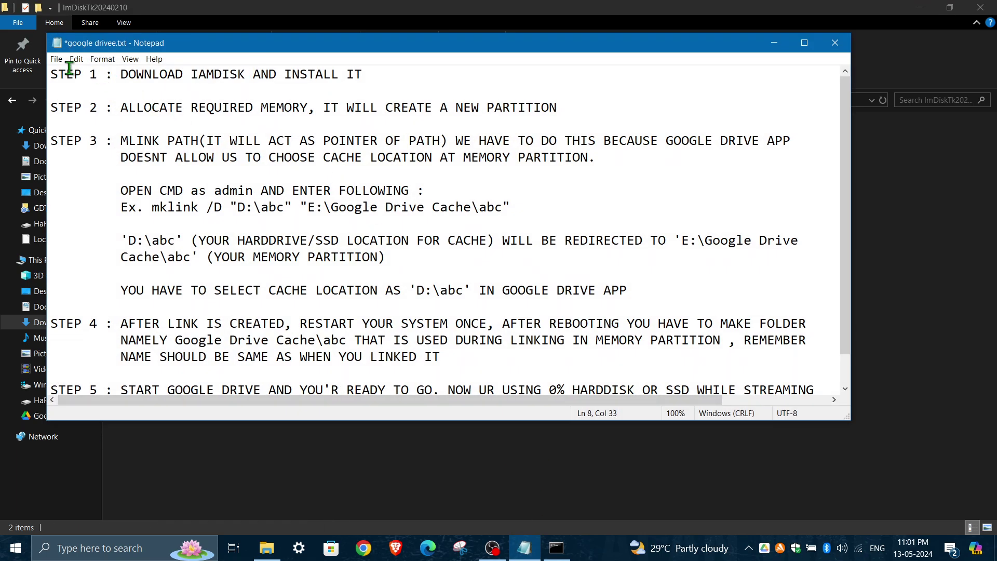
drag(51, 75, 420, 76)
click(420, 75)
drag(50, 108, 654, 104)
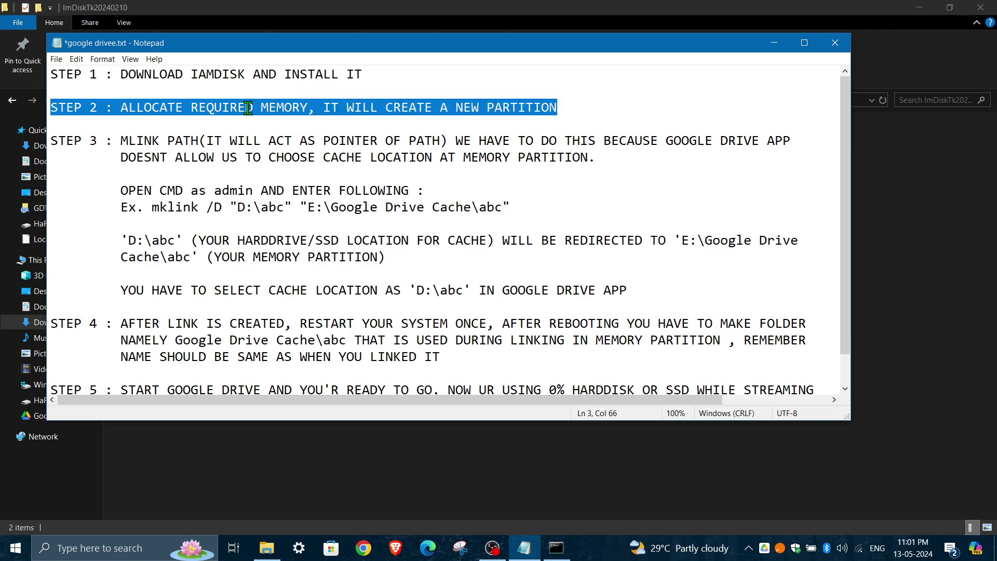
double_click(157, 108)
click(775, 43)
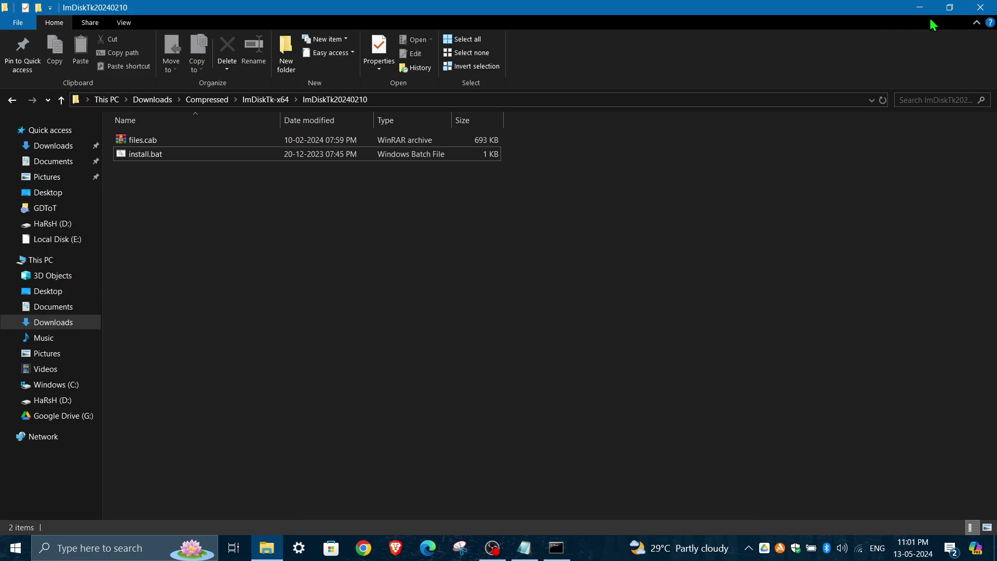
Open the RamDisk Configuration tool from the desktop and review its size, drive letter, file system, advanced and data settings.
click(919, 7)
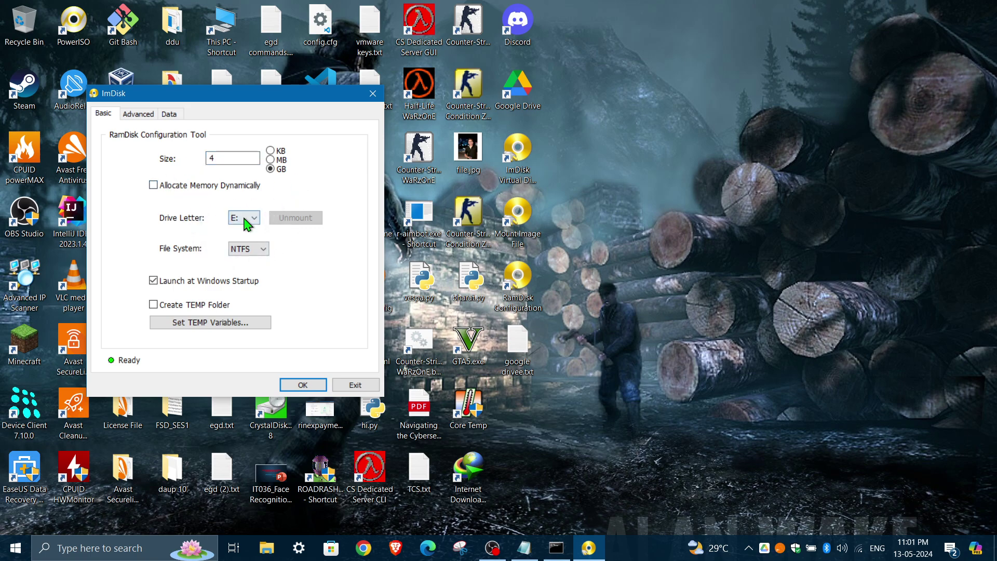
double_click(230, 154)
click(230, 156)
click(248, 221)
click(254, 218)
click(254, 250)
click(252, 258)
click(132, 113)
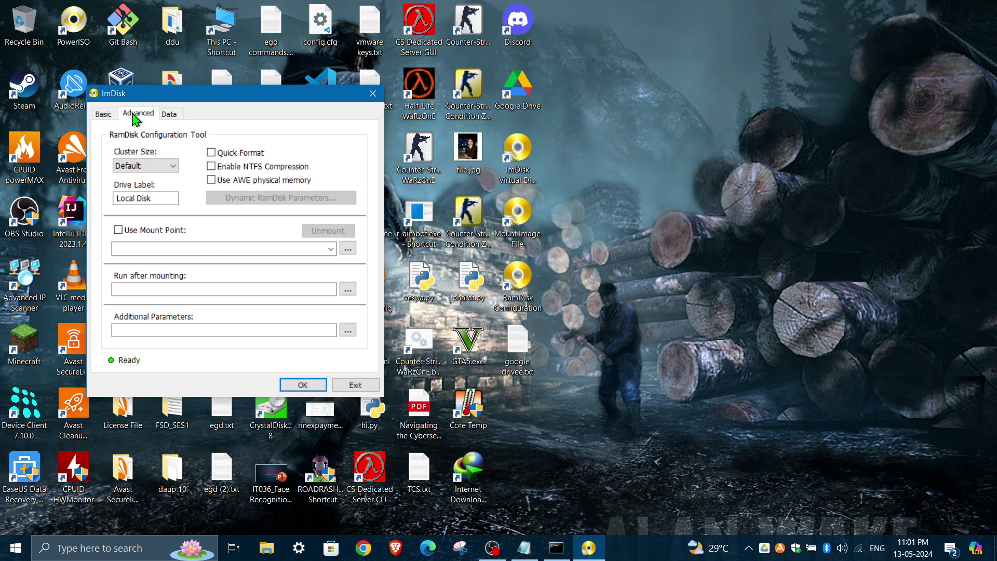
click(183, 113)
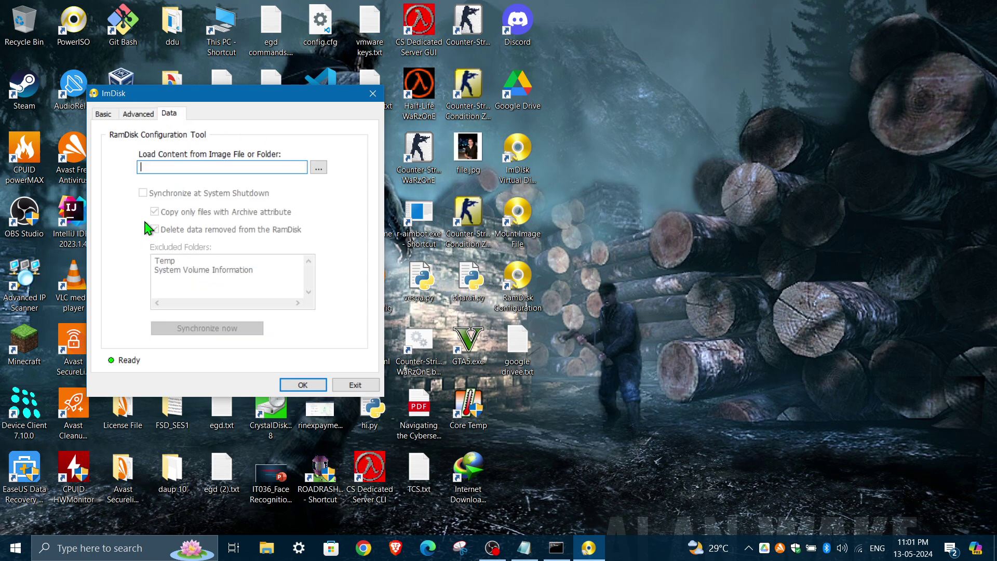
click(104, 114)
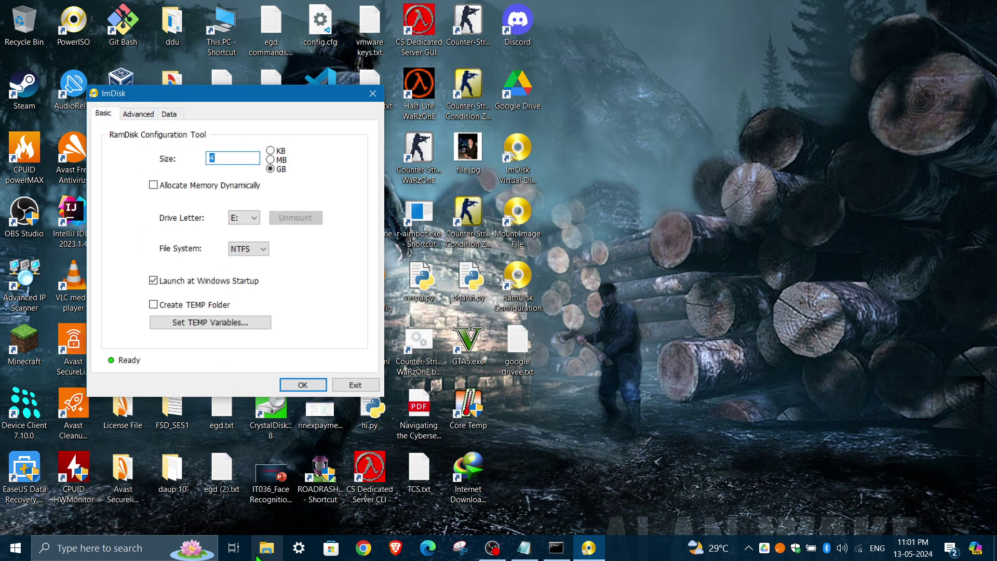
Open This PC in File Explorer and refresh it to check the existing drives.
click(66, 241)
key(super+e)
click(32, 260)
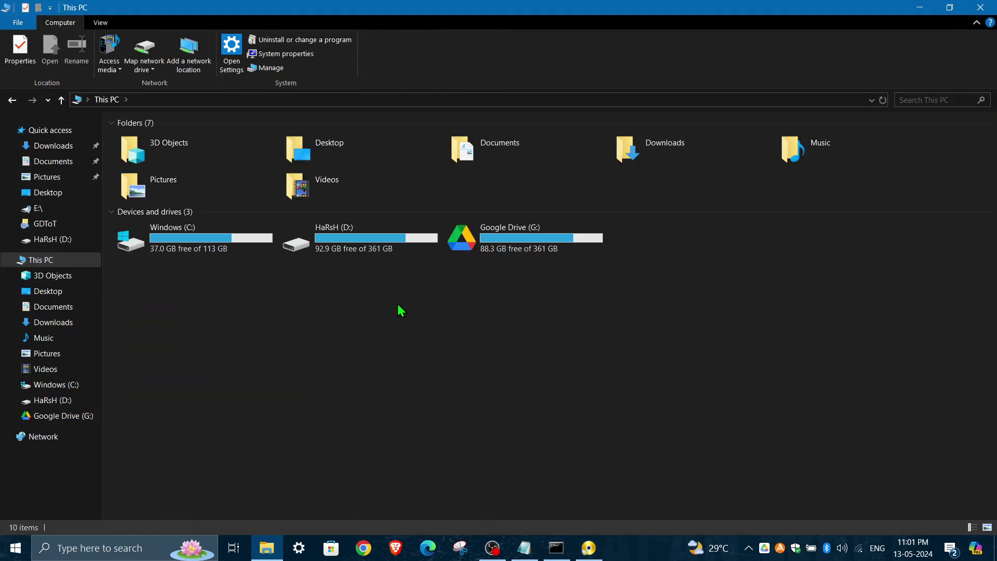
right_click(313, 289)
click(345, 331)
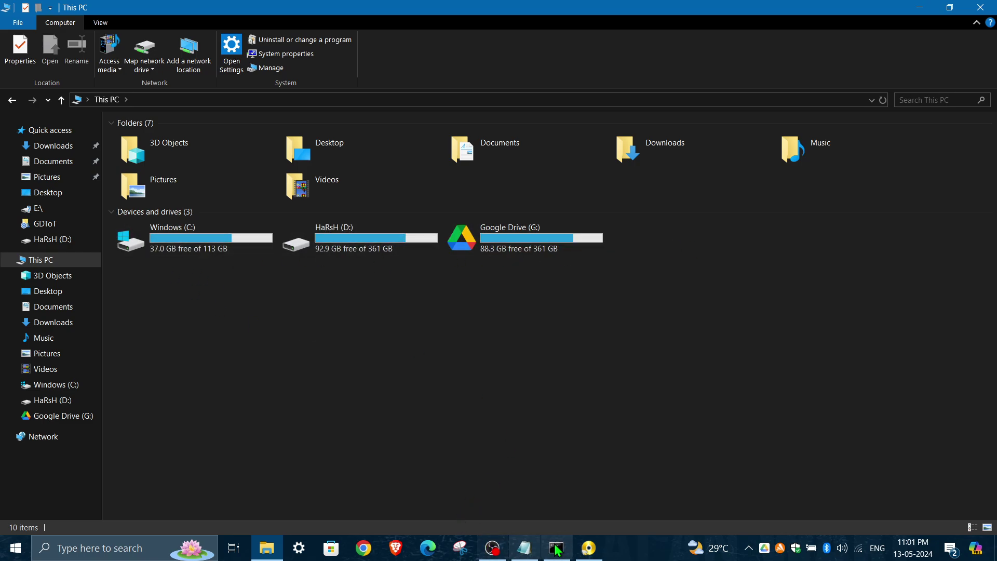
Create a 4 GB NTFS RAM disk on drive letter E: with ImDisk, dismiss the new drive's properties and exit the tool.
click(588, 548)
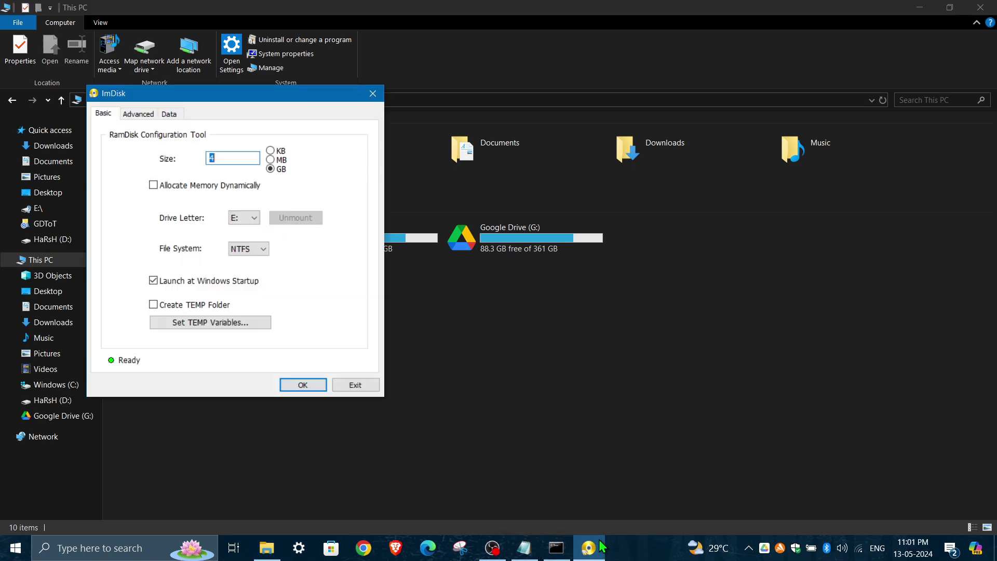
click(298, 384)
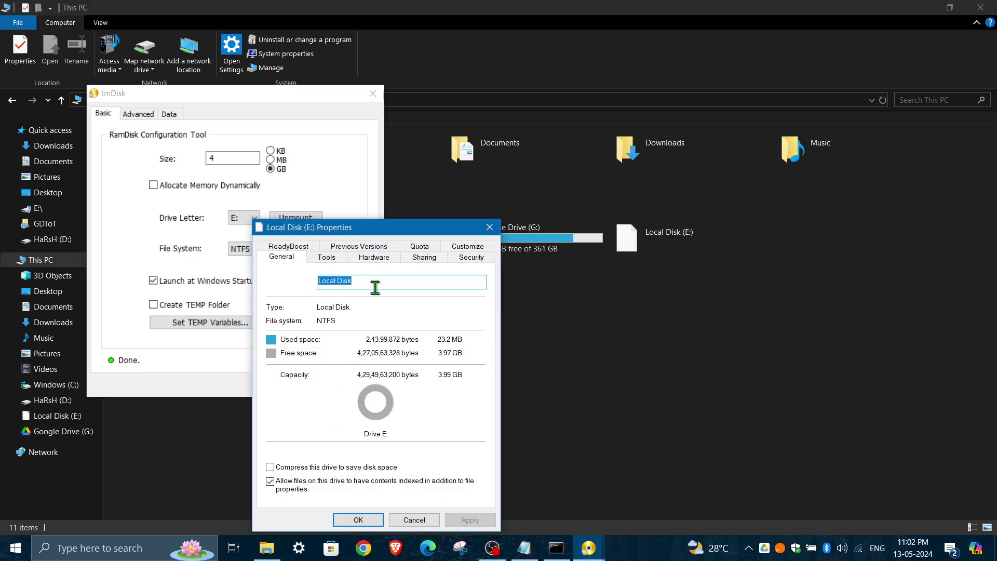
double_click(327, 280)
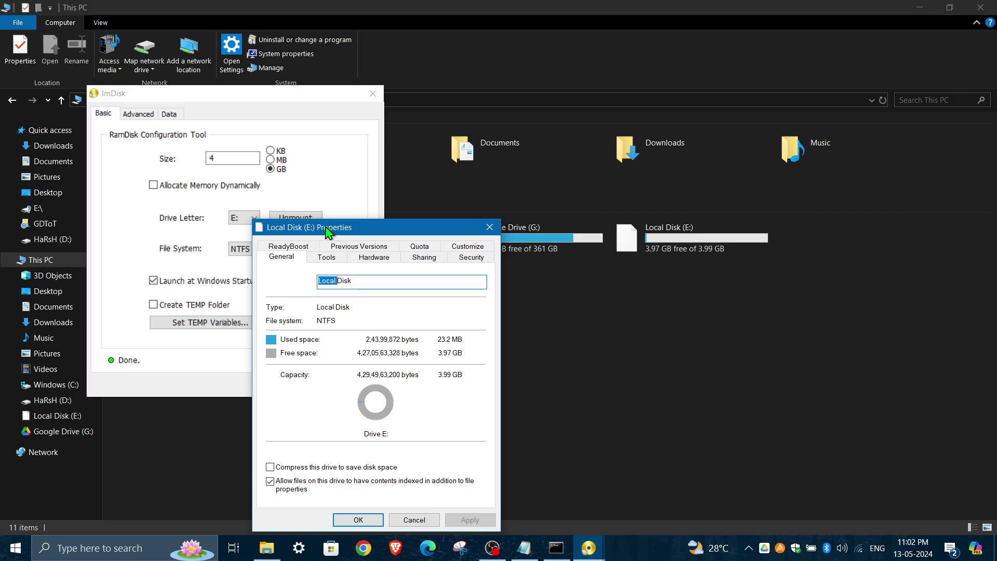
key(Escape)
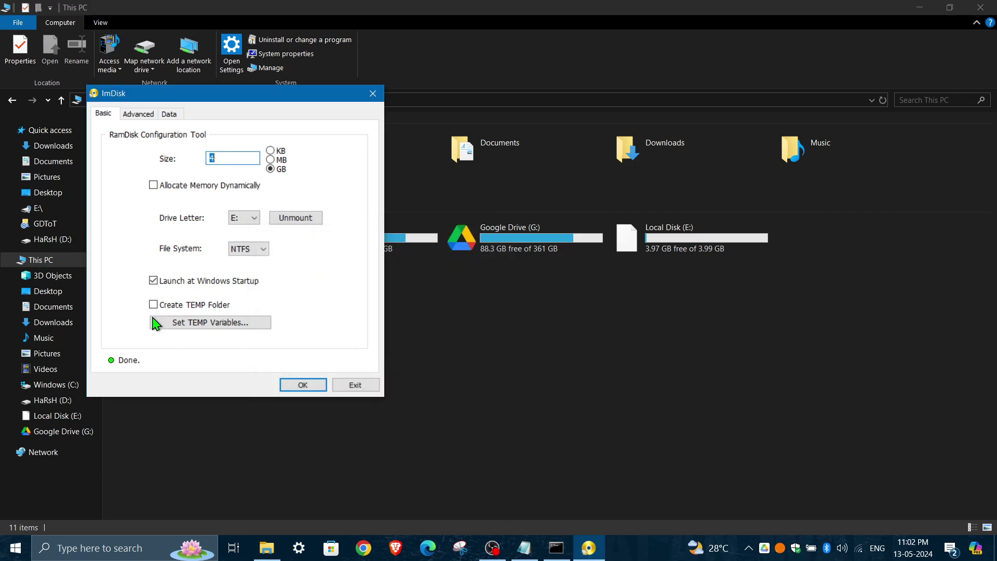
click(365, 384)
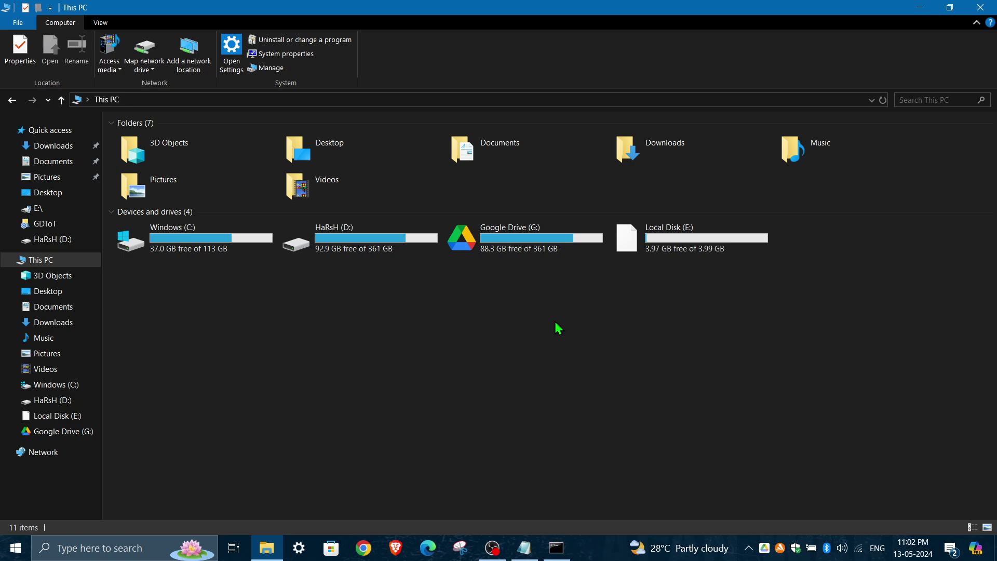
Refresh This PC and open the new Local Disk (E:) to check its contents.
right_click(556, 329)
click(596, 376)
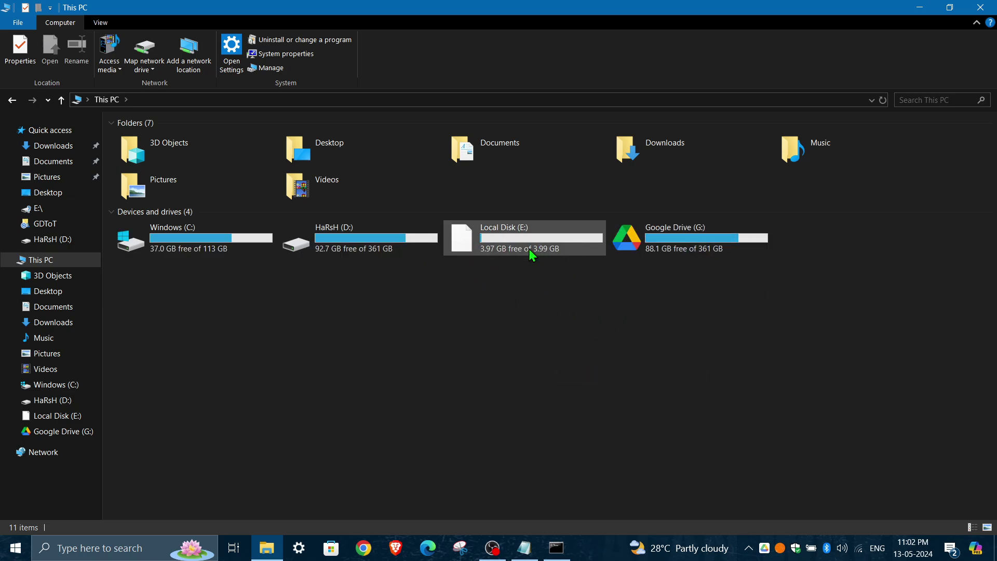
double_click(517, 247)
right_click(233, 154)
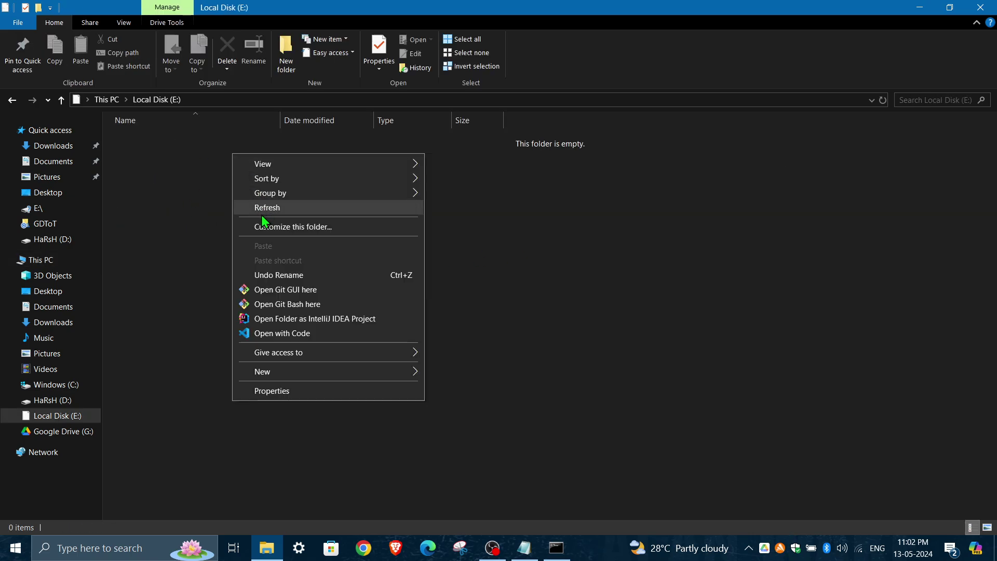
click(255, 210)
Write the note "THIS IS YOUR RAM PARTITION!!" in place of the E: path, clear it and return to This PC.
click(200, 99)
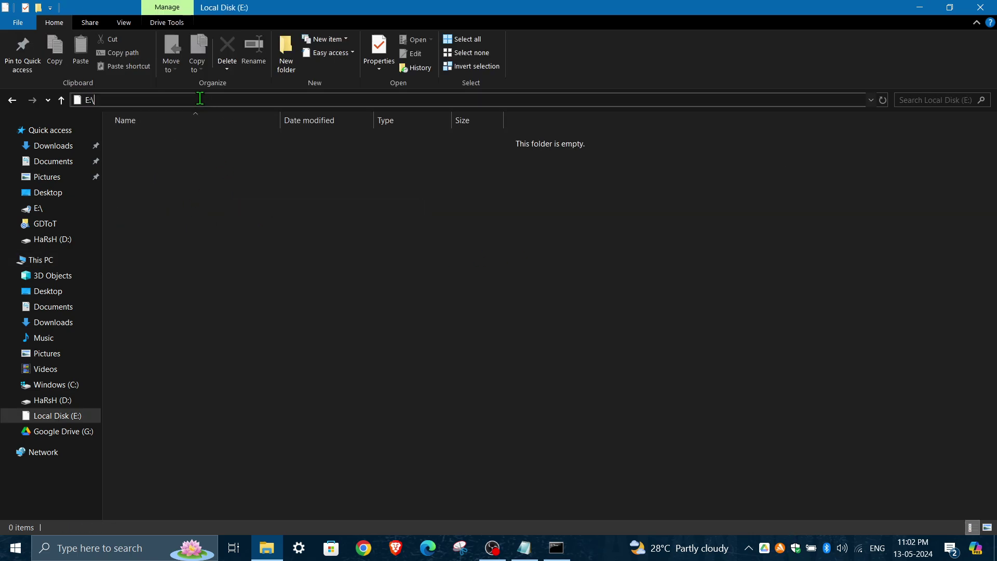
key(BackSpace)
text(THIS IS YOUR RAM PARTITION!!)
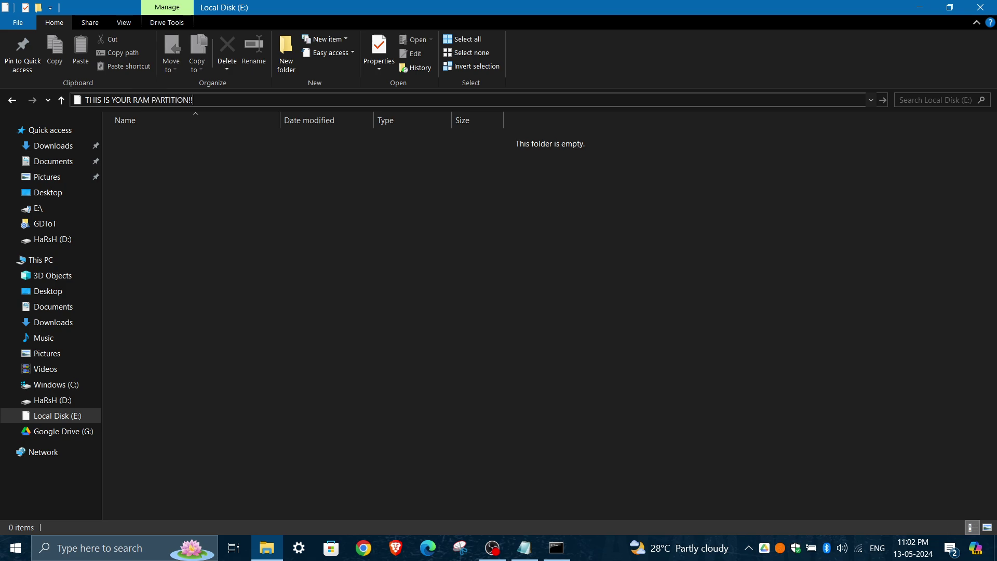
click(143, 96)
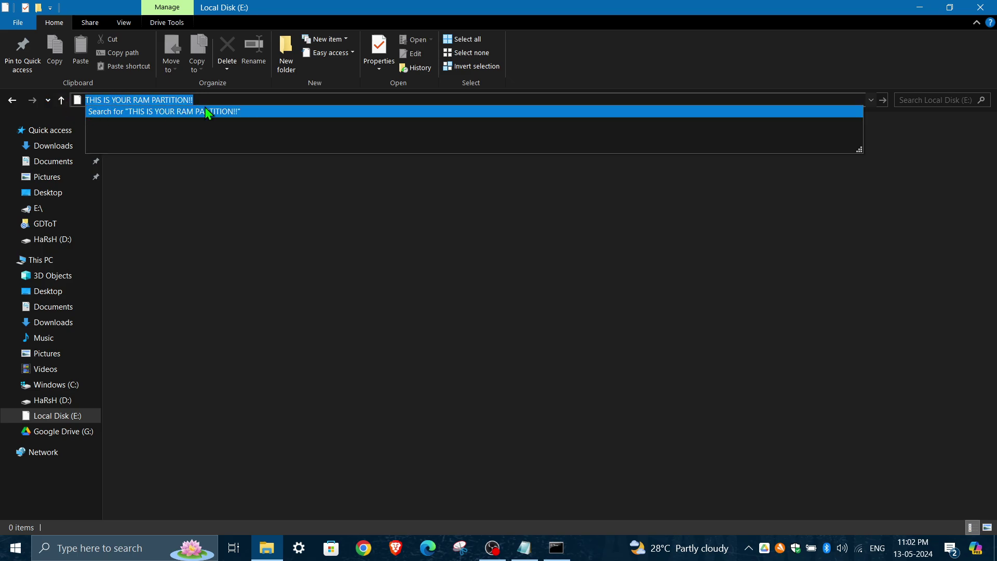
key(BackSpace)
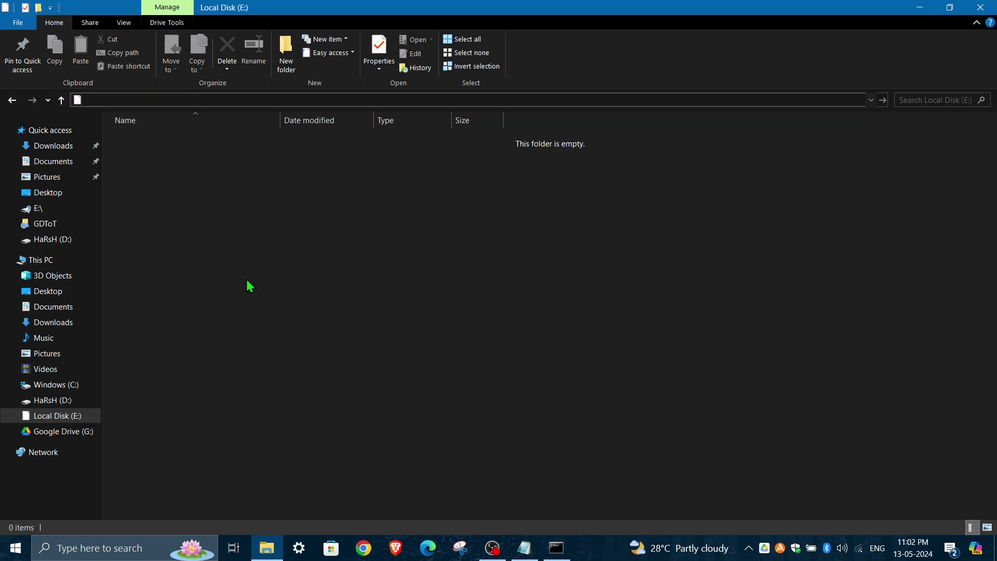
click(12, 100)
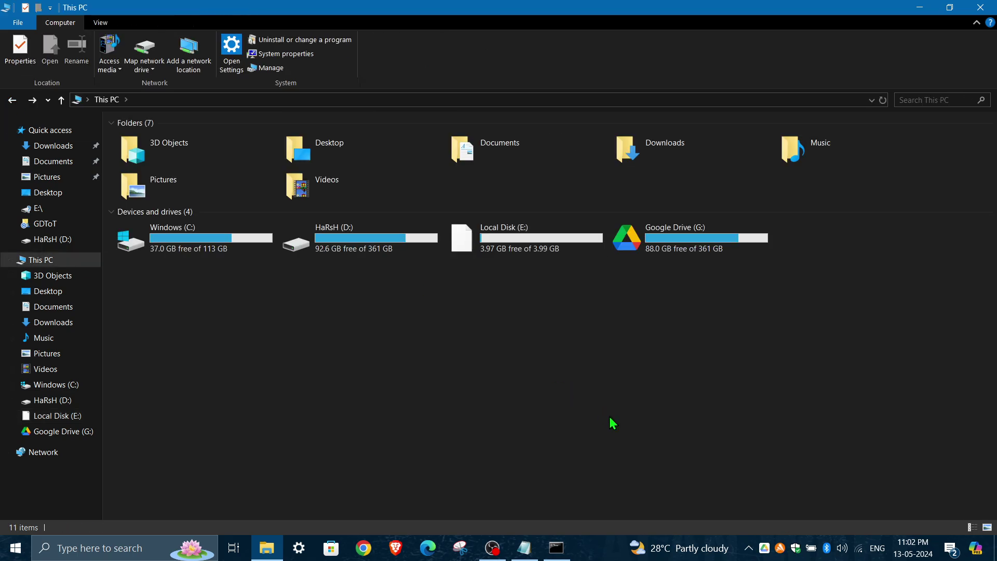
Open the Google Drive preferences' settings, check the local cached files directory and close the window.
click(765, 548)
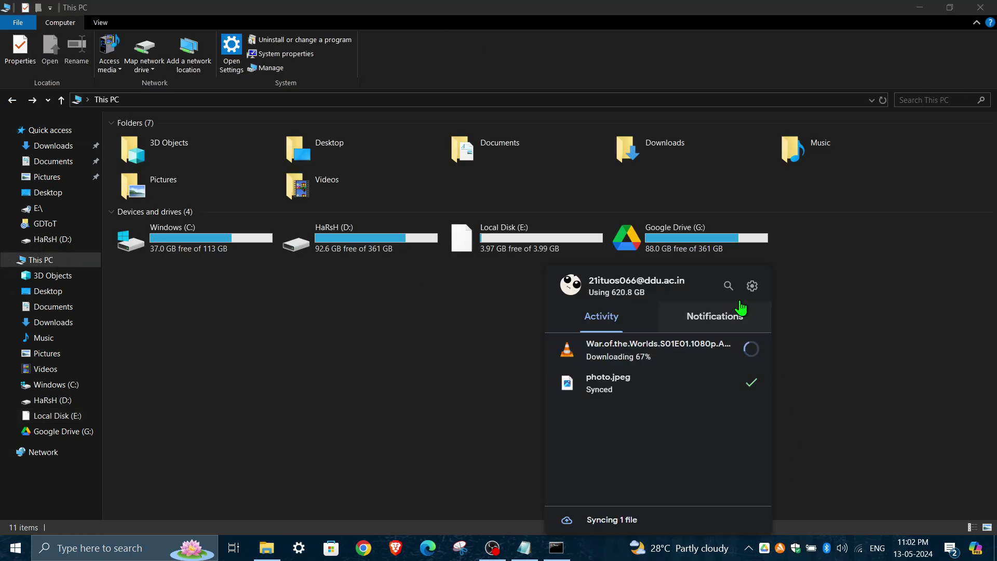
click(752, 286)
click(725, 309)
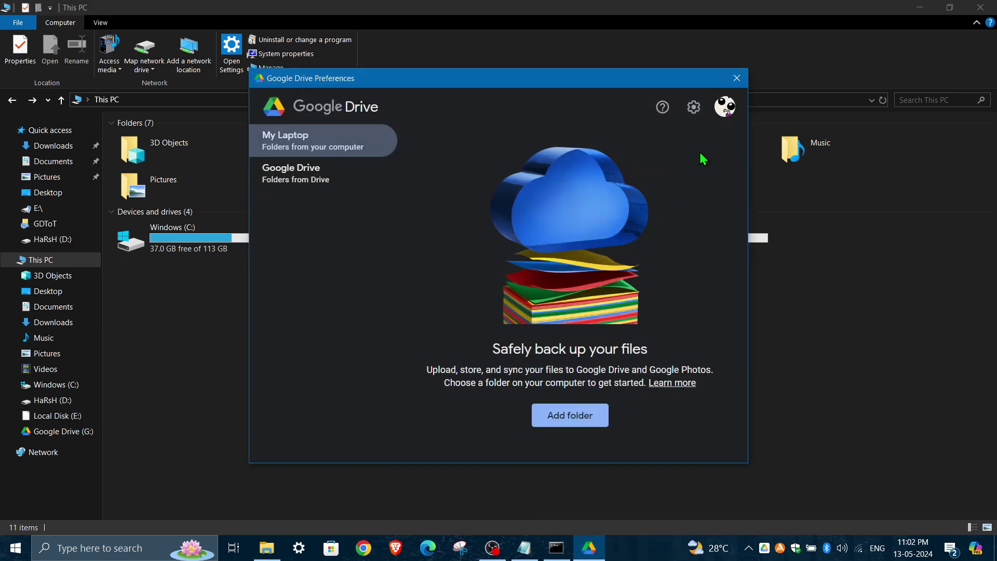
click(693, 106)
scroll(517, 303, down, 12)
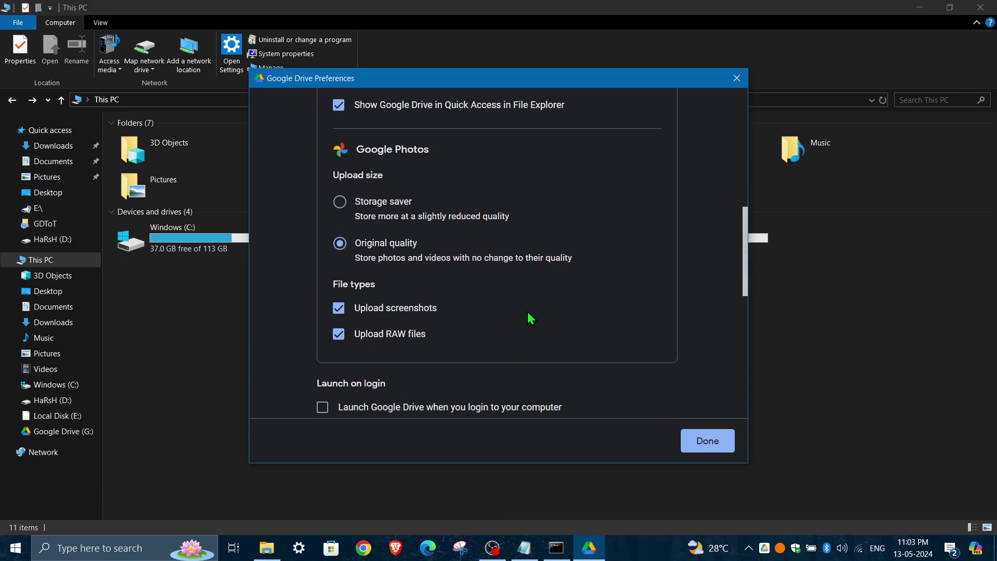
triple_click(344, 253)
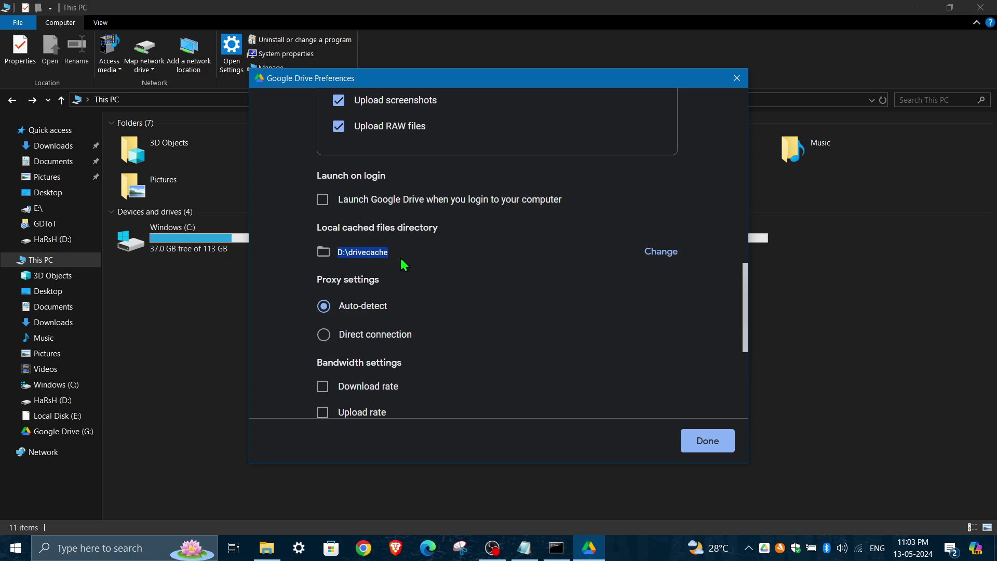
click(370, 256)
double_click(370, 256)
drag(698, 83, 714, 196)
click(713, 196)
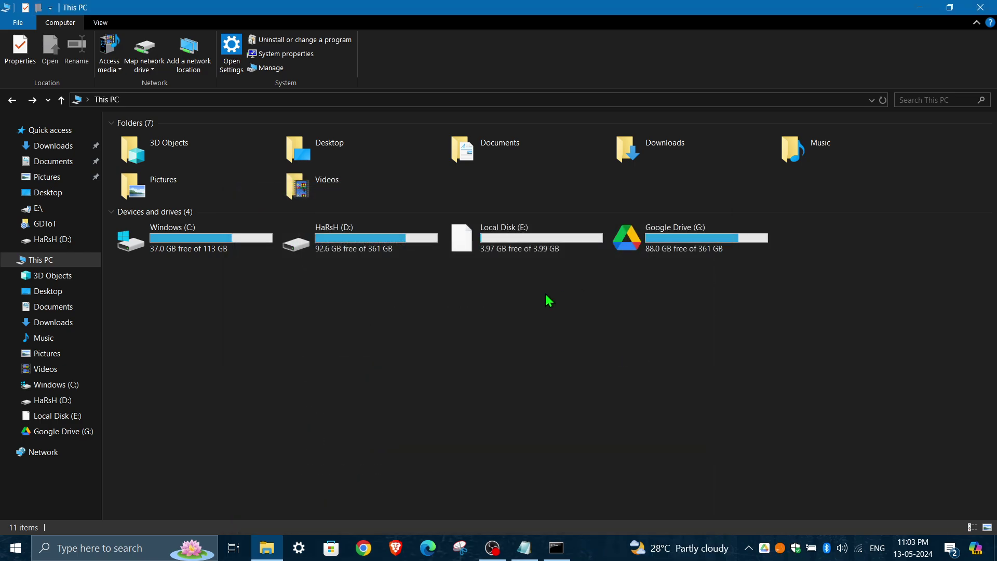
Create a folder named drivecache on Local Disk (E:).
double_click(494, 250)
right_click(288, 228)
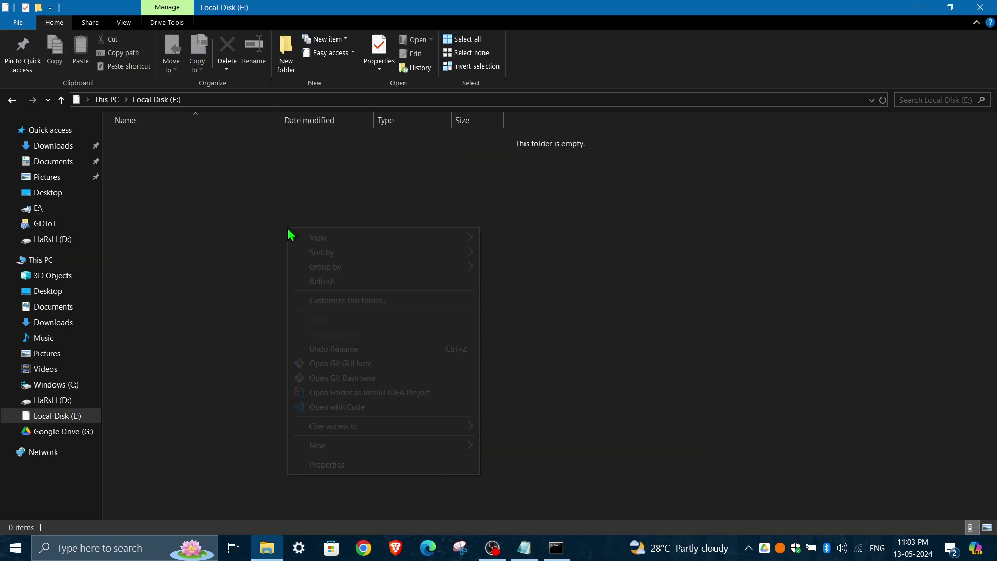
mouse_move(341, 442)
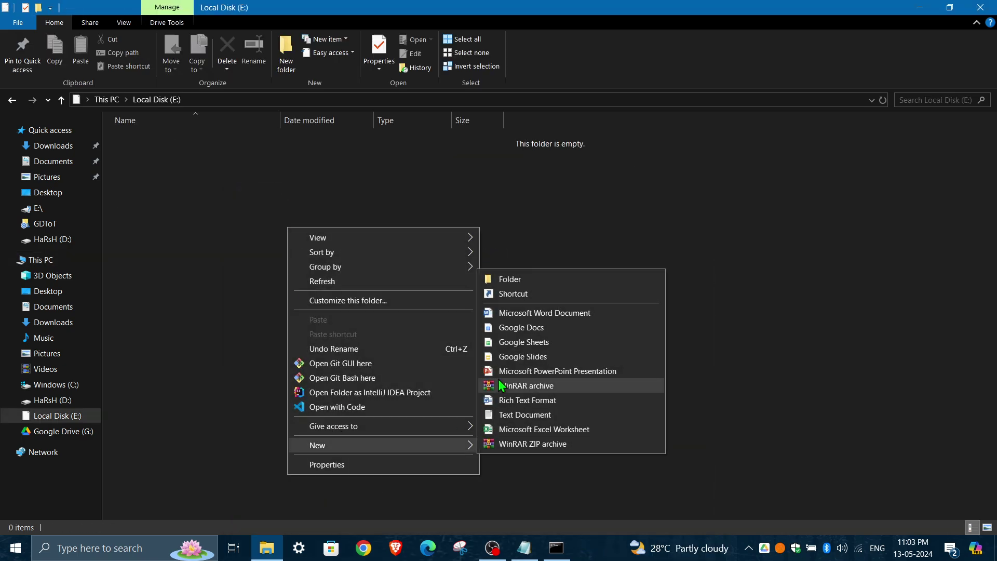
click(499, 276)
text(drivecache)
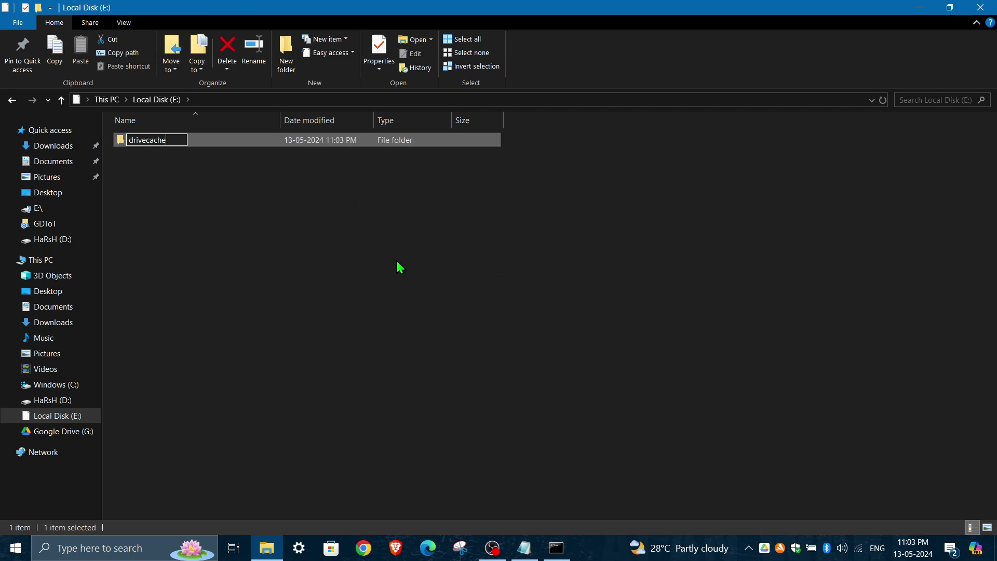
click(218, 187)
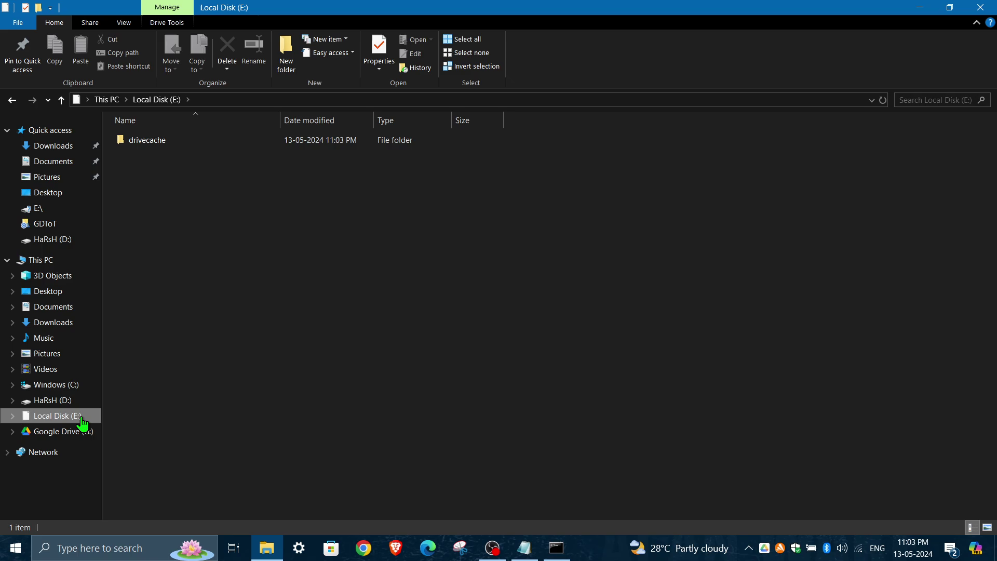
Open the D: drive from This PC and delete the gcache folder link.
click(12, 99)
click(343, 255)
double_click(342, 253)
scroll(219, 411, down, 3)
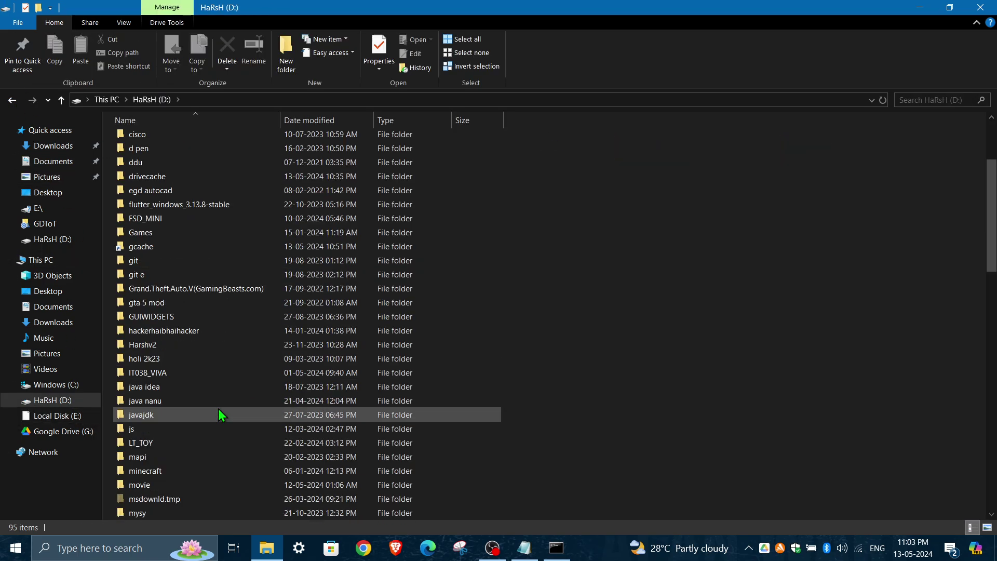
click(163, 244)
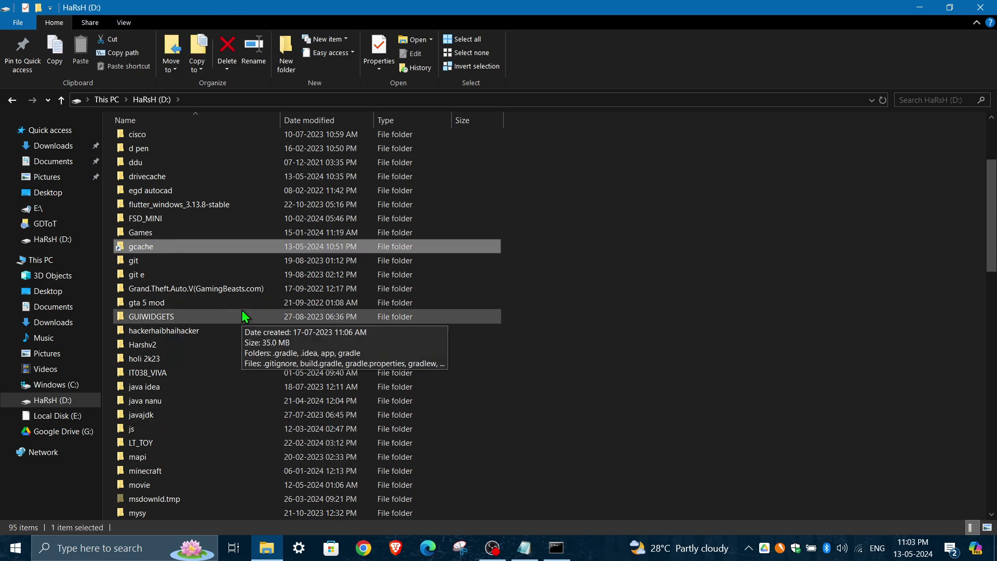
key(Delete)
Find the drivecache folder on the D: drive and open it to check its contents.
scroll(173, 416, down, 3)
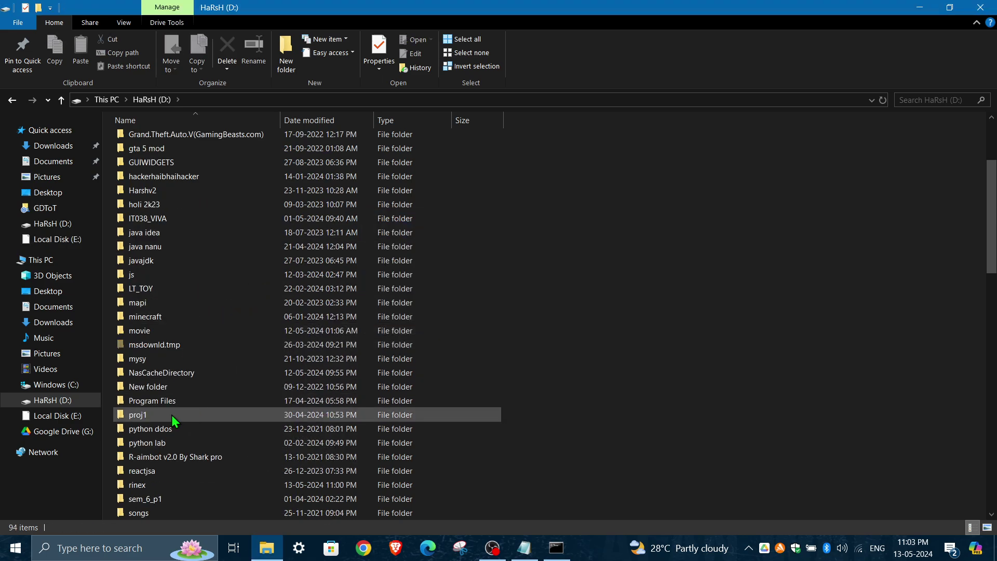
scroll(177, 360, up, 3)
click(177, 360)
key(d)
key(d)
key(d)
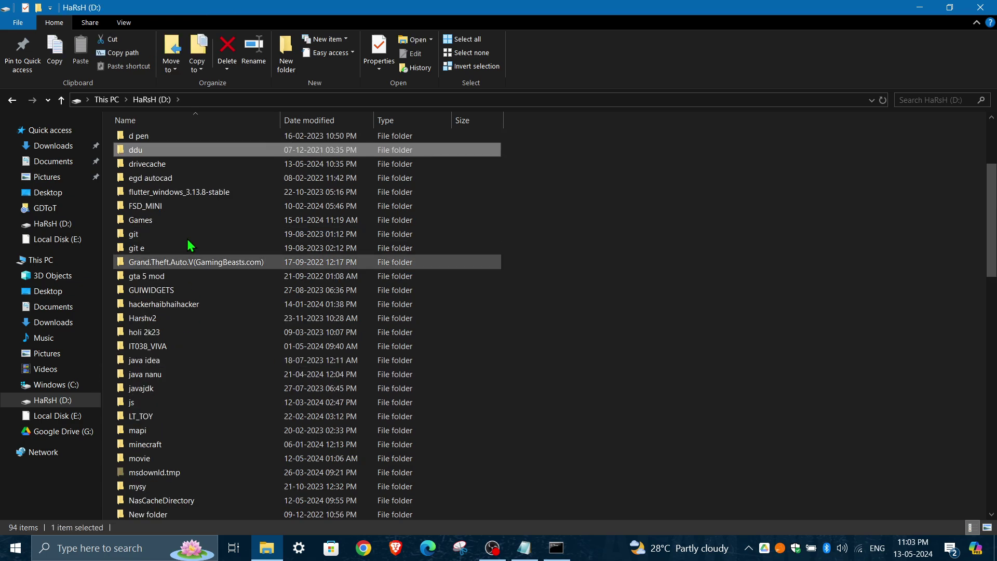
double_click(150, 165)
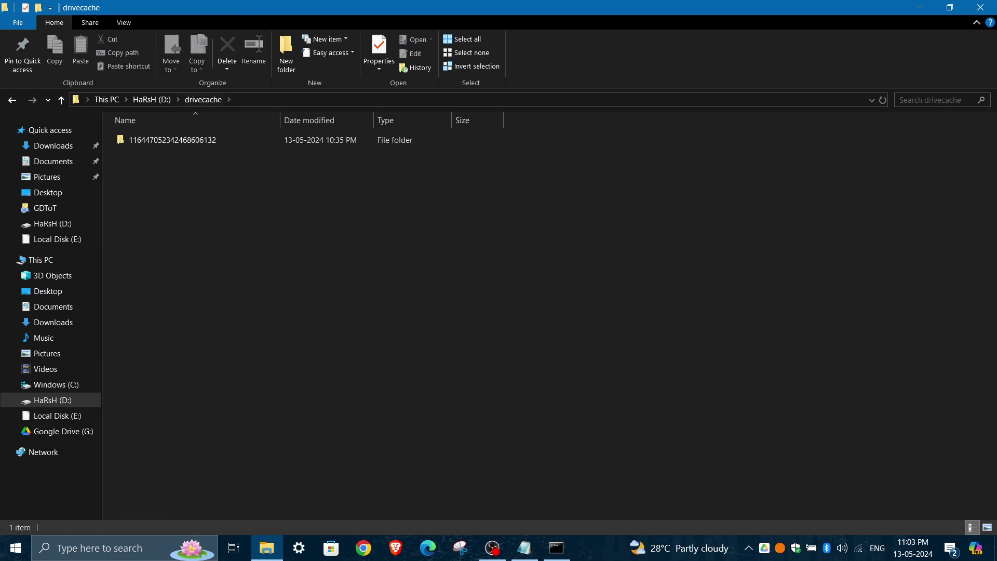
Compare the opened D:\drivecache folder with the local cached files directory in the Google Drive settings, then close the preferences.
click(765, 547)
click(752, 286)
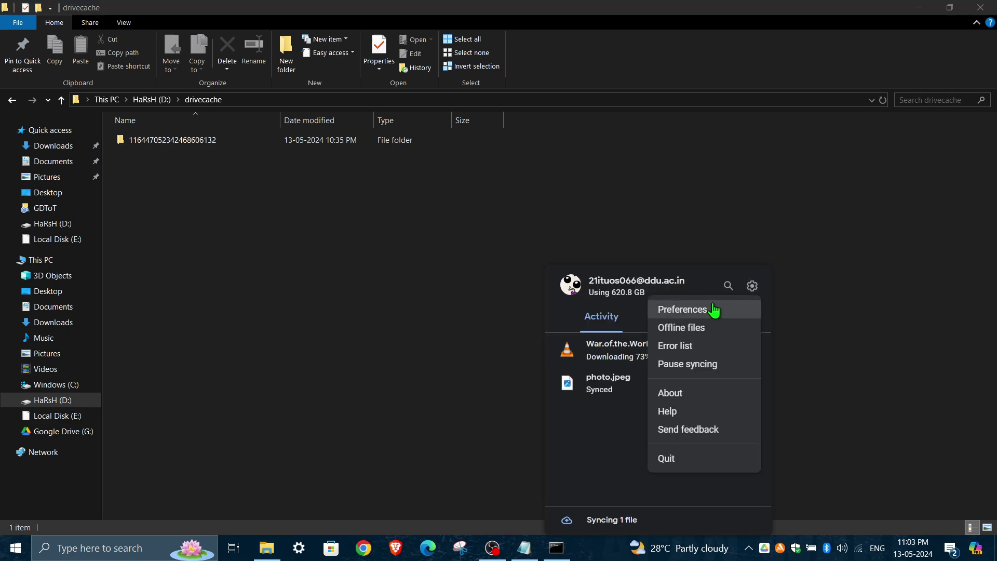
click(712, 310)
click(672, 218)
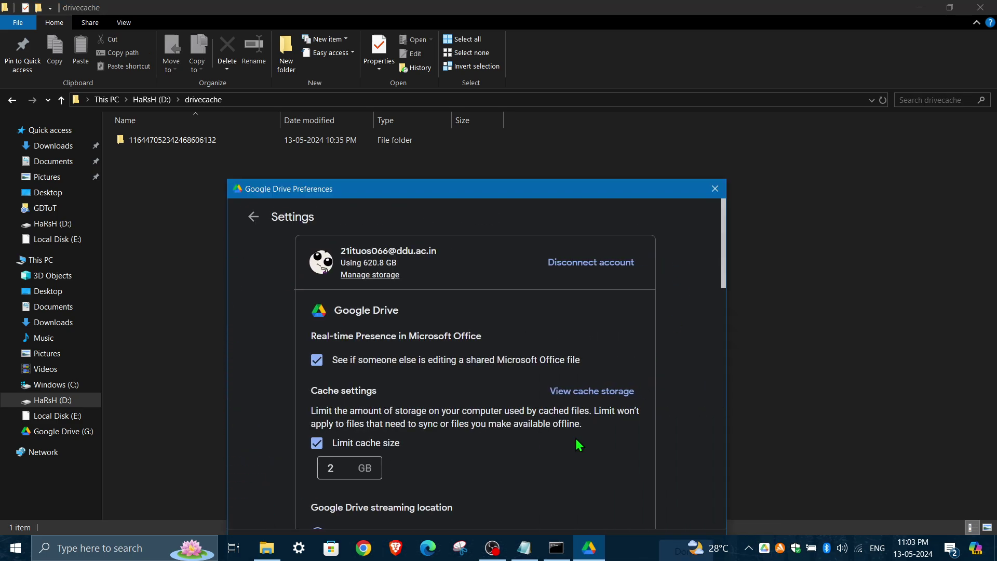
scroll(414, 403, down, 10)
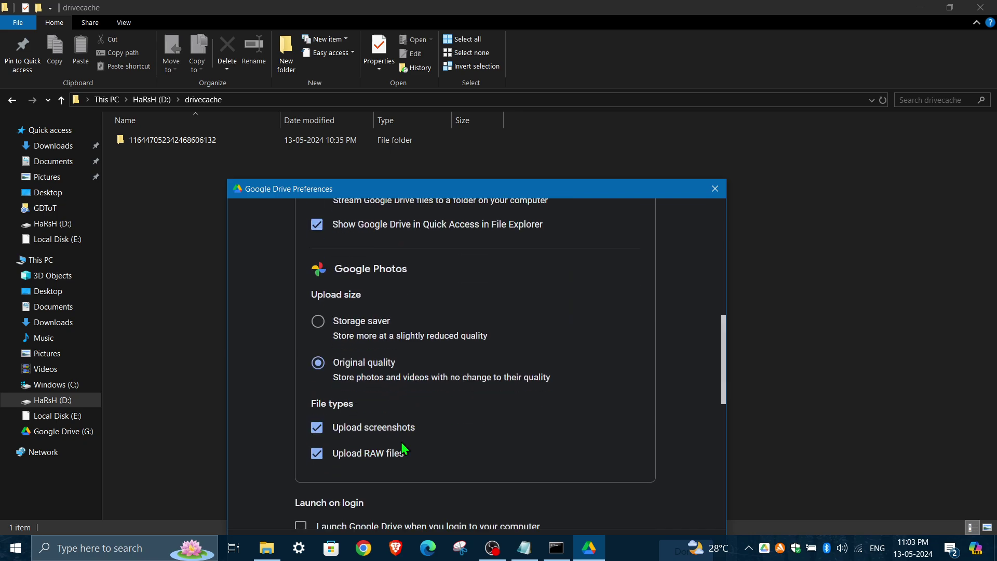
scroll(404, 448, down, 4)
drag(316, 362, 390, 364)
click(449, 352)
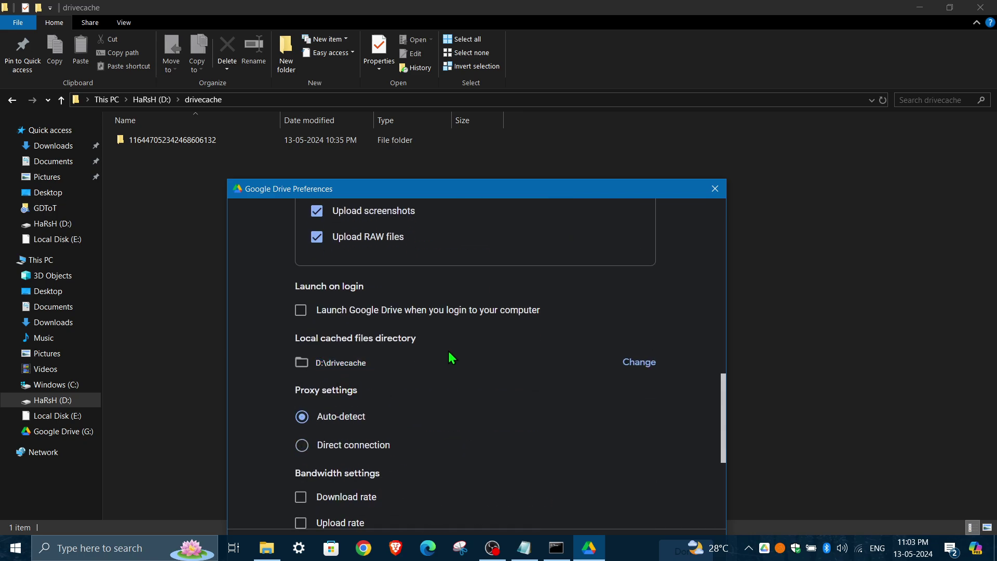
click(705, 194)
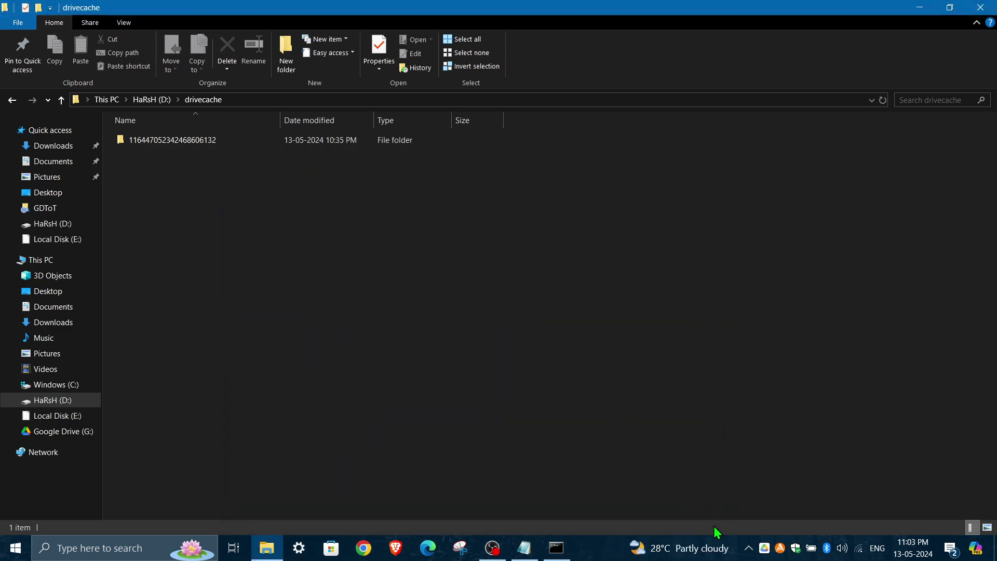
Quit Google Drive even though files are still syncing.
click(766, 551)
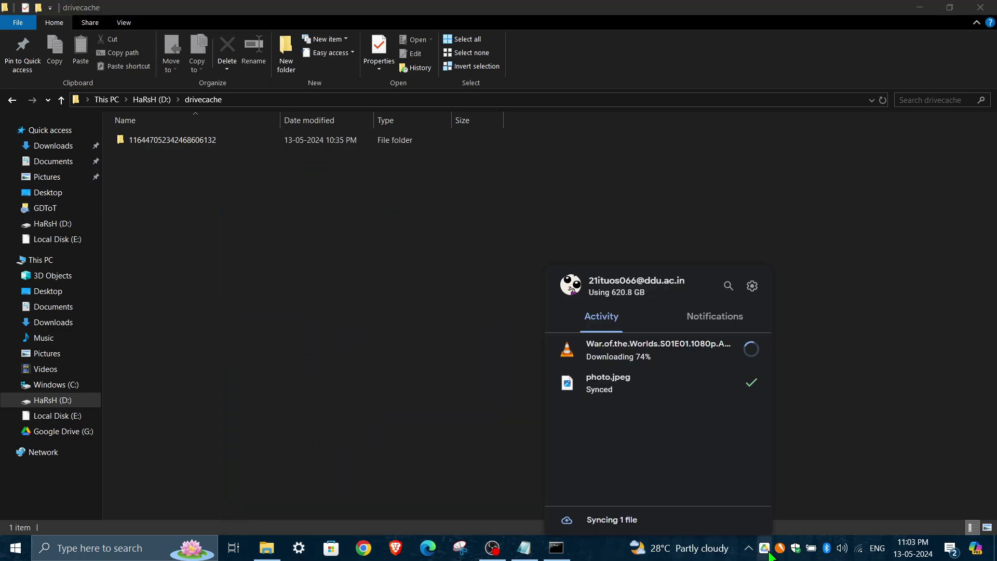
click(753, 286)
click(666, 460)
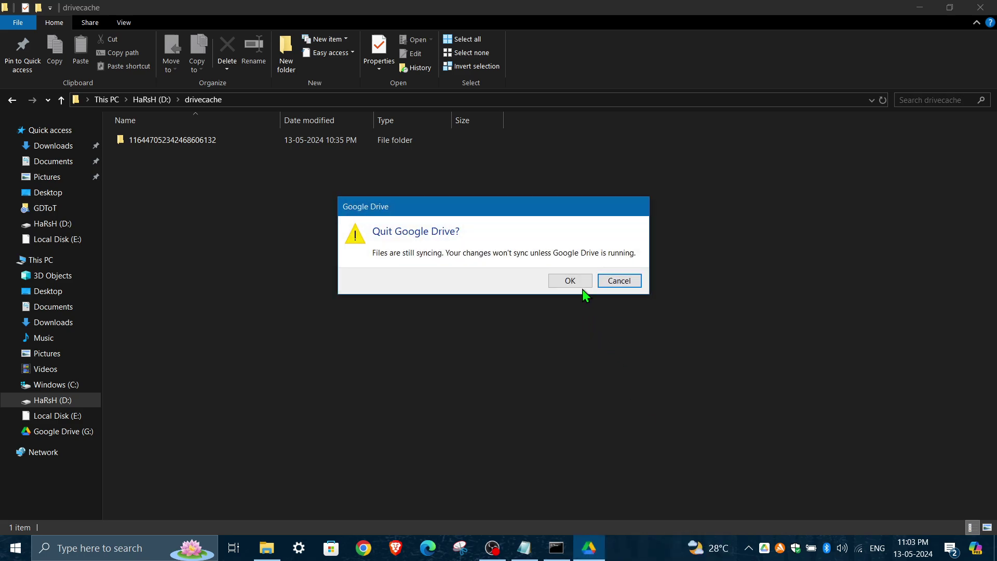
click(571, 283)
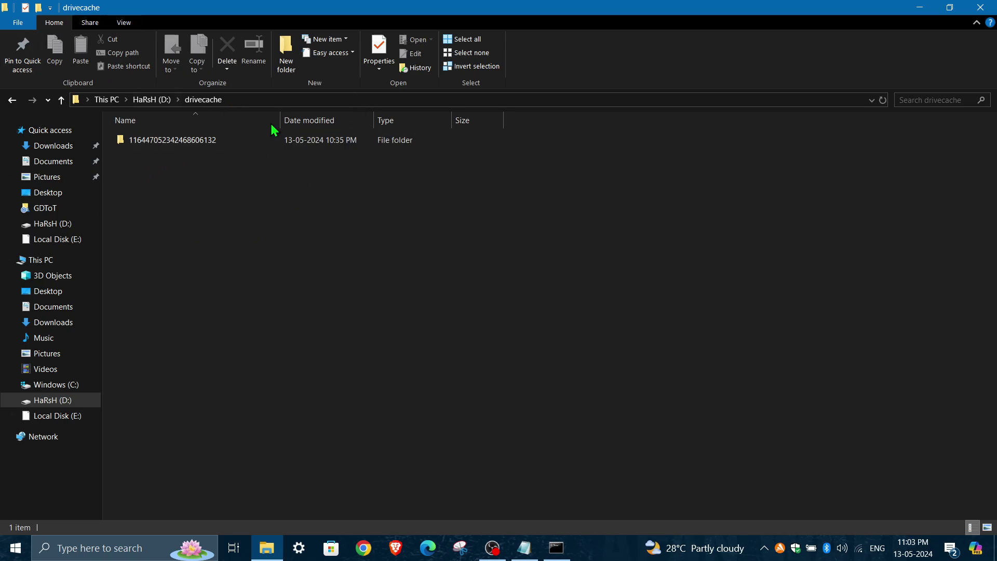
Return to the D: drive and permanently delete its drivecache folder.
click(12, 100)
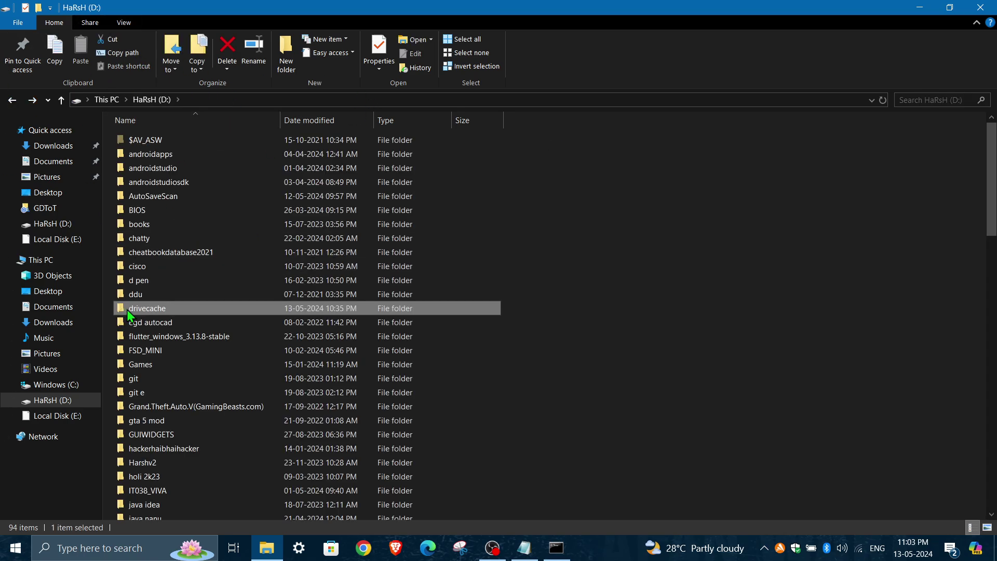
key(shift+Delete)
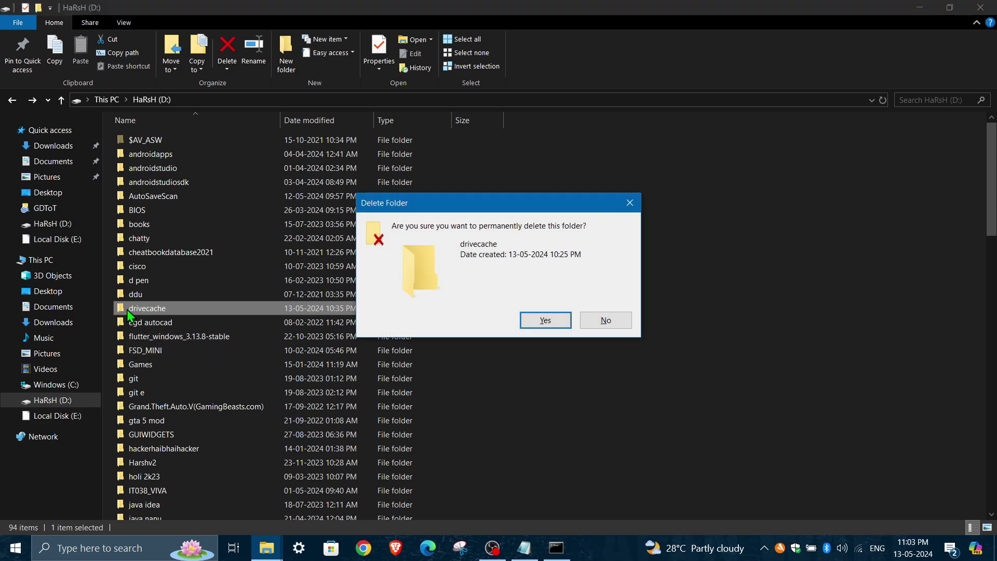
click(530, 322)
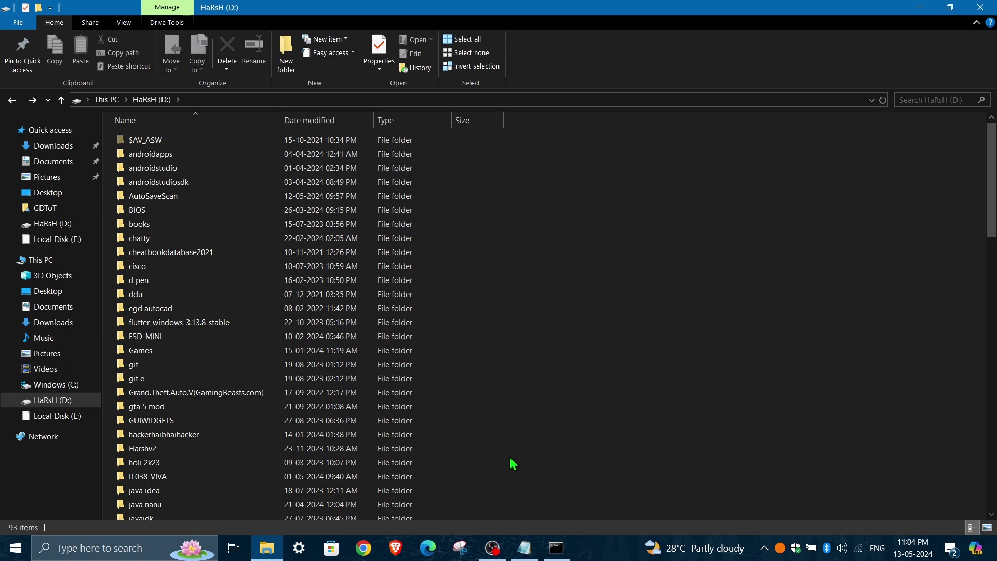
Close the old Command Prompt, open a new one as administrator and change to the D: drive.
click(145, 555)
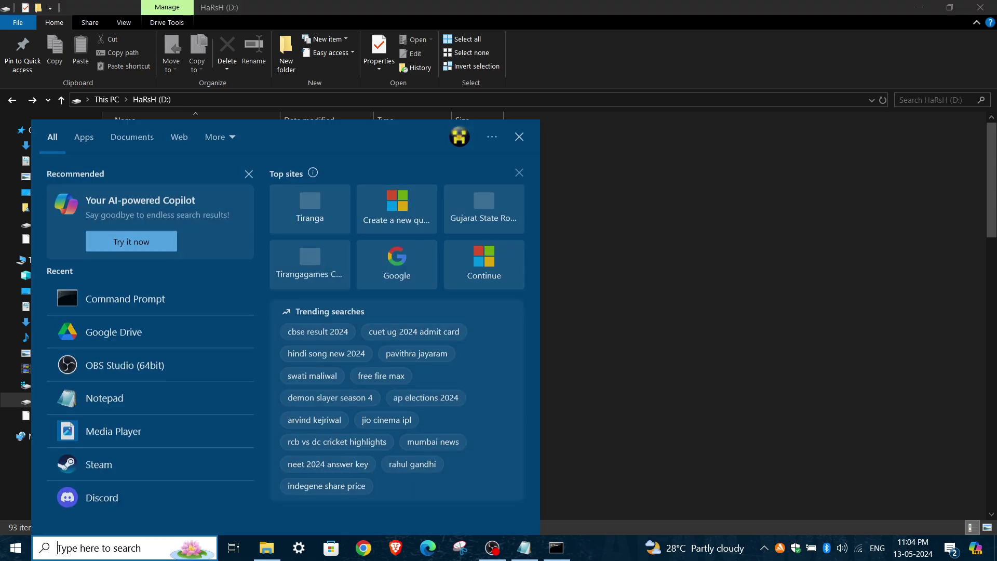
click(554, 535)
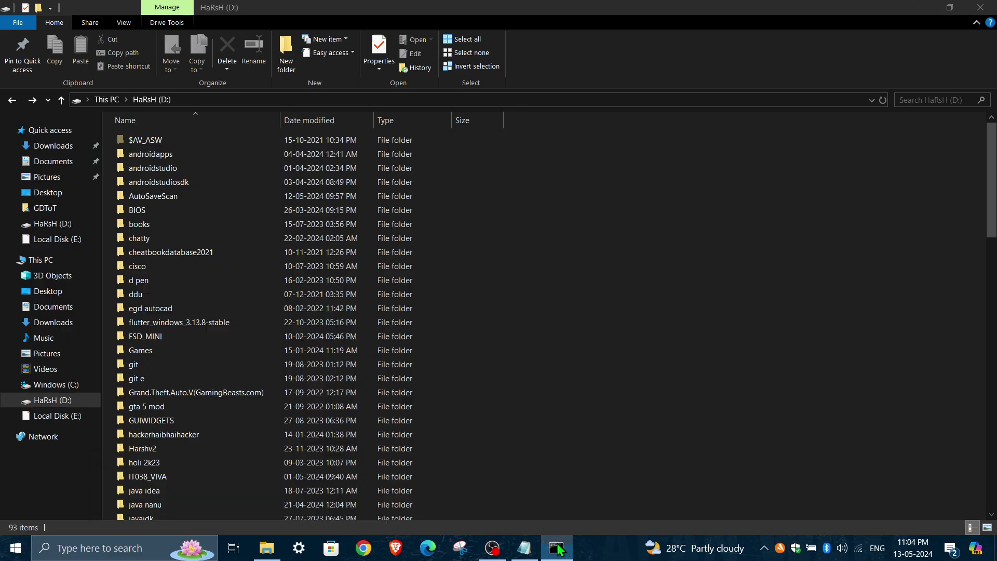
click(100, 548)
text(cmd)
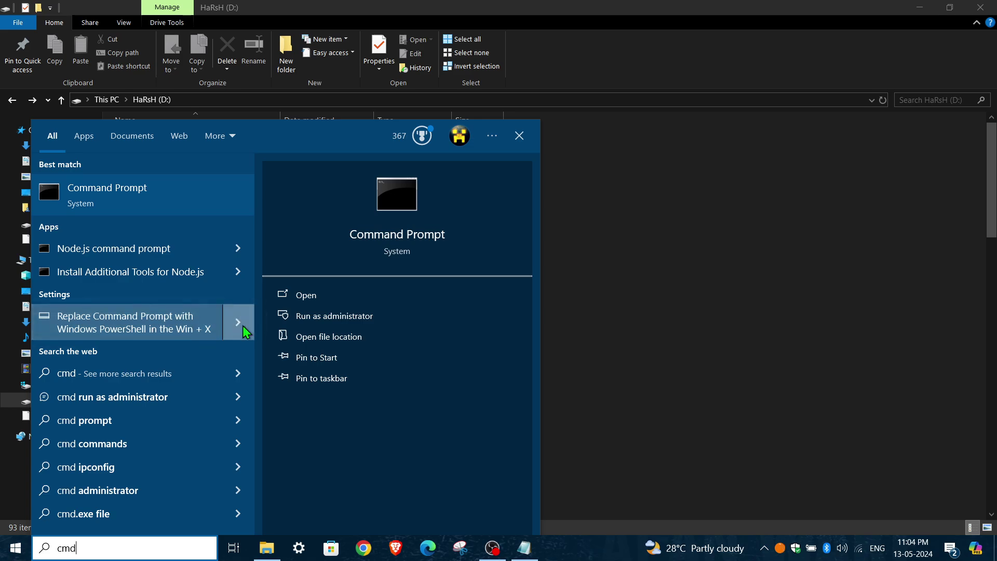
click(294, 317)
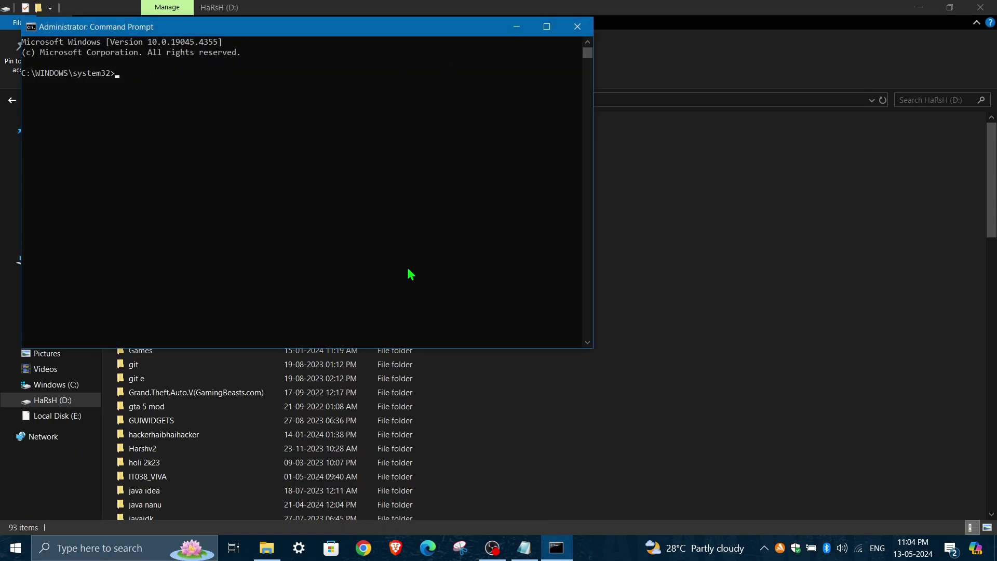
drag(159, 31, 487, 169)
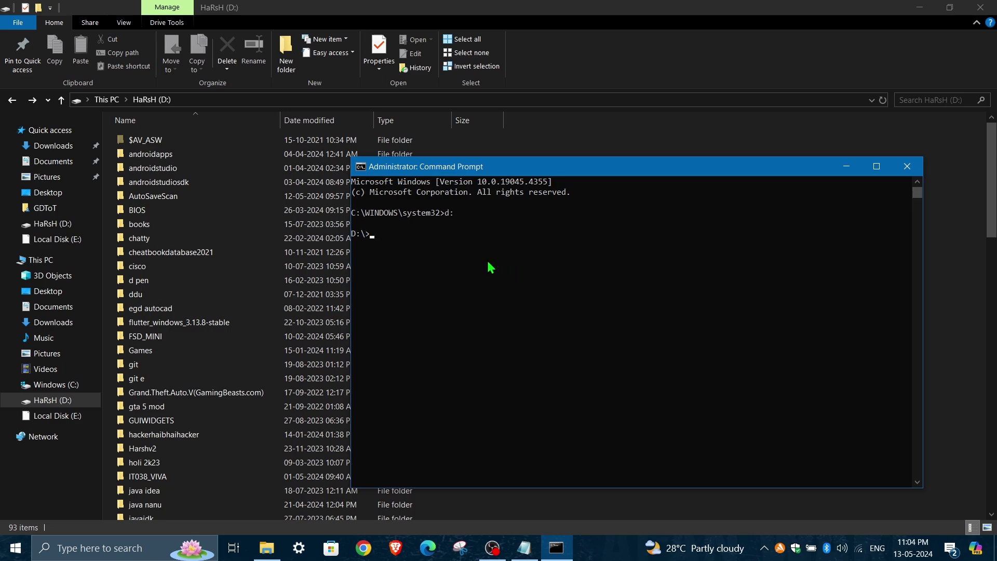
Switch to the google drivee.txt notes in Notepad and review the step 3 instructions for linking the cache path with mklink.
click(524, 548)
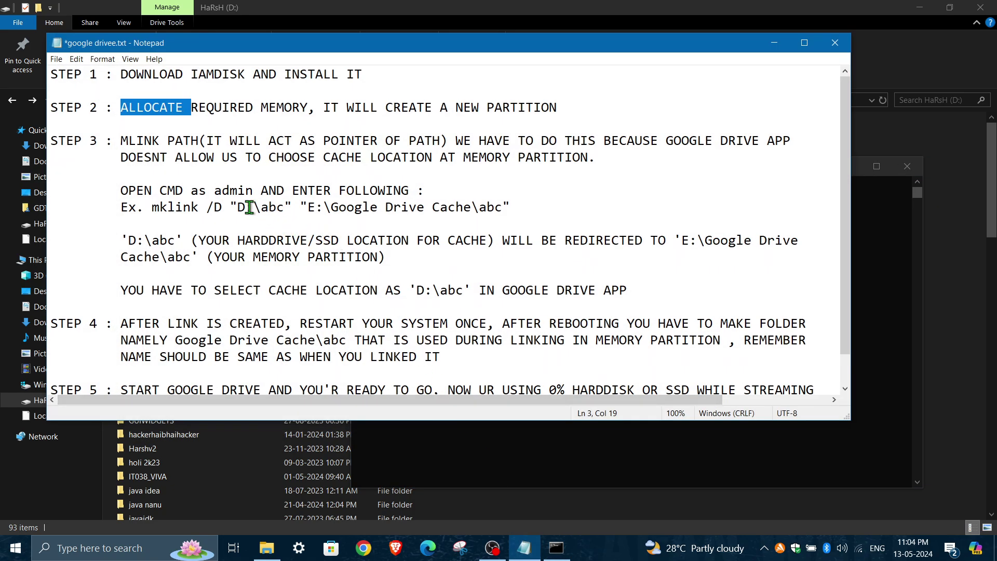
click(238, 192)
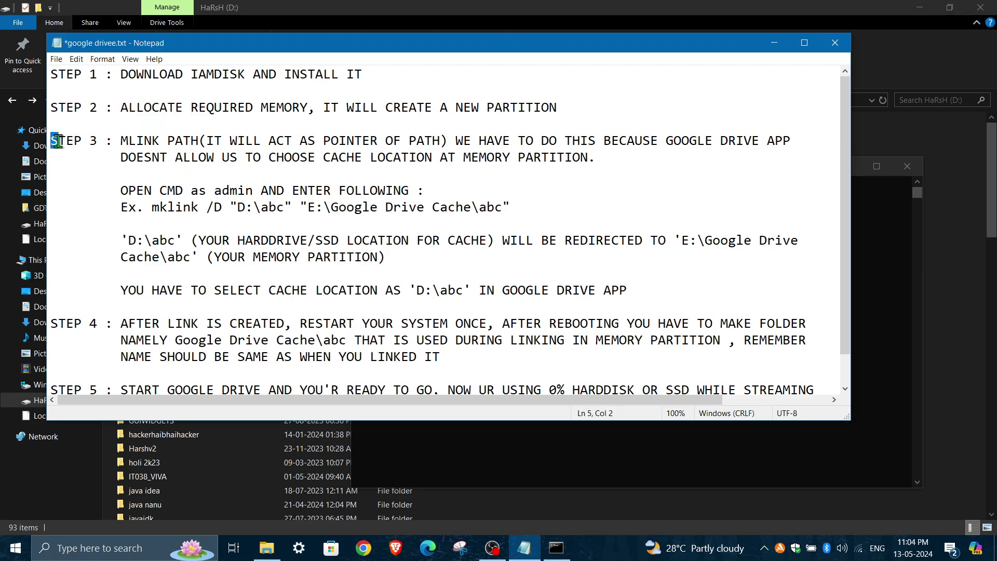
drag(51, 139, 703, 296)
click(296, 151)
double_click(139, 142)
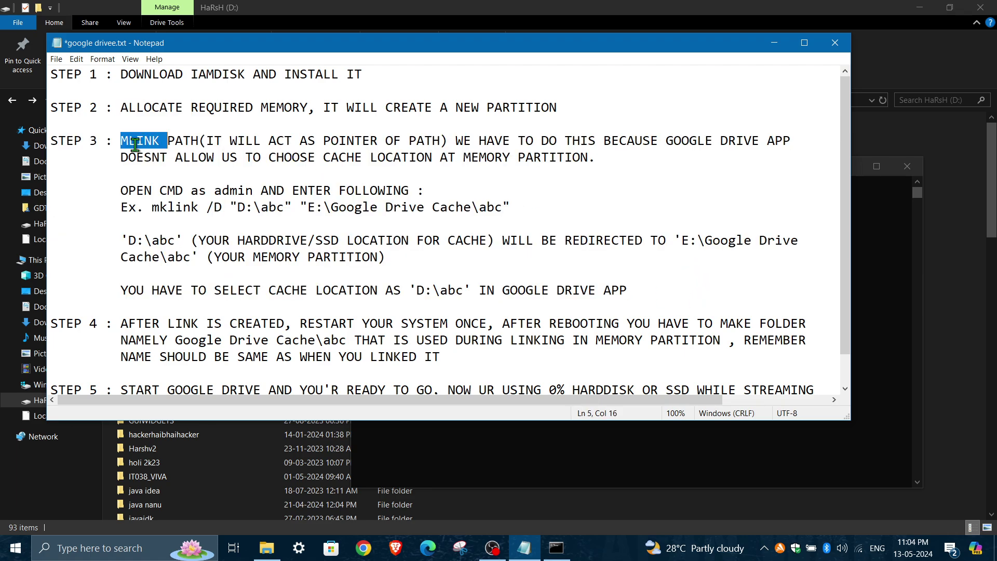
double_click(195, 140)
click(229, 141)
drag(229, 141, 597, 157)
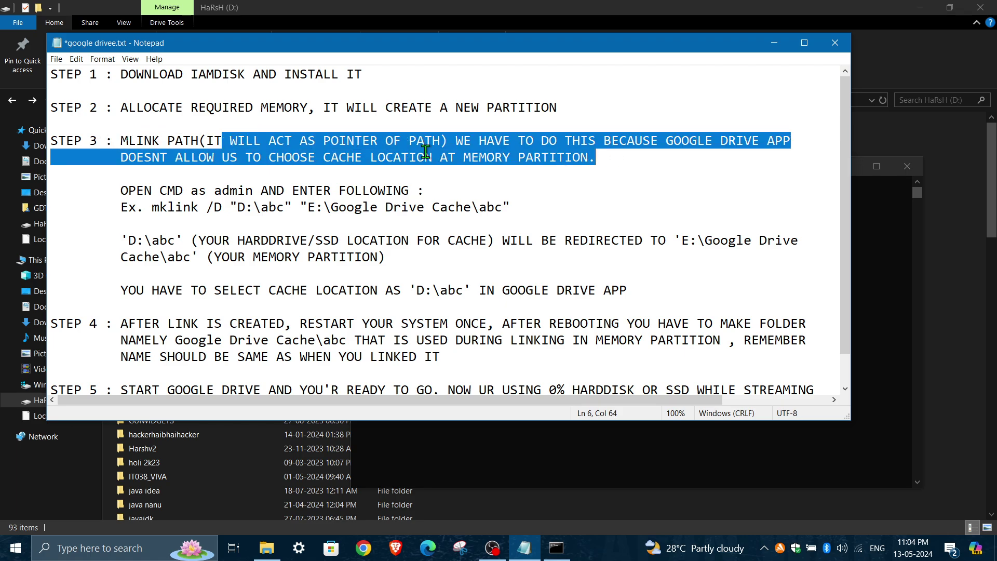
drag(316, 191, 356, 251)
click(356, 251)
drag(284, 191, 485, 239)
click(485, 239)
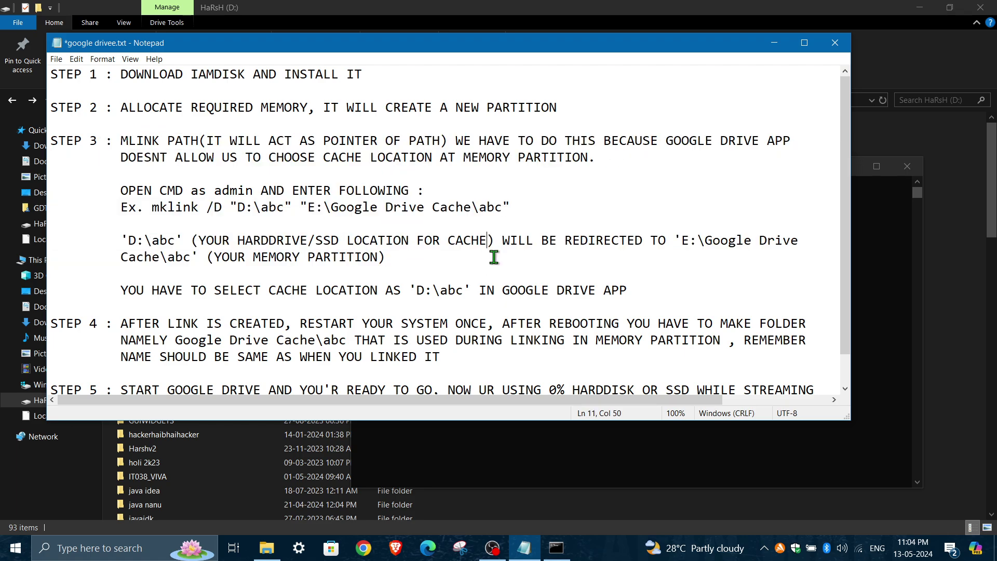
Copy the example mklink /D command from the step 3 notes and paste it into the administrator Command Prompt.
drag(152, 207, 512, 207)
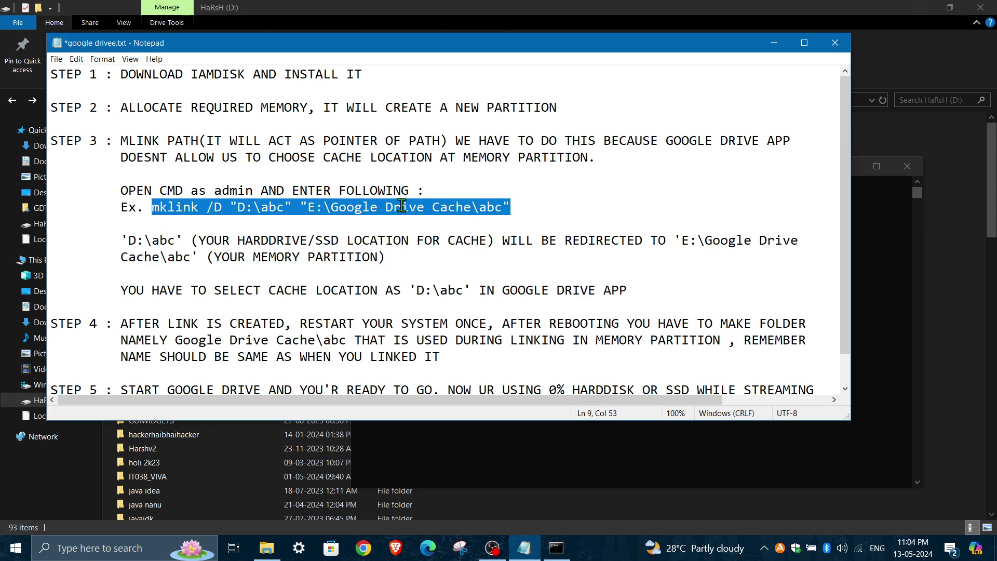
right_click(352, 204)
click(387, 240)
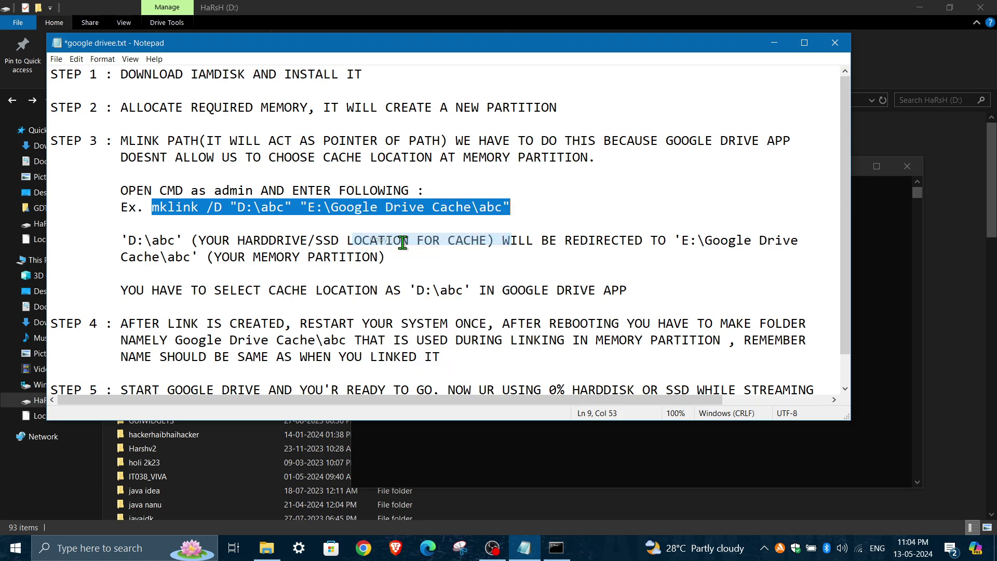
click(656, 469)
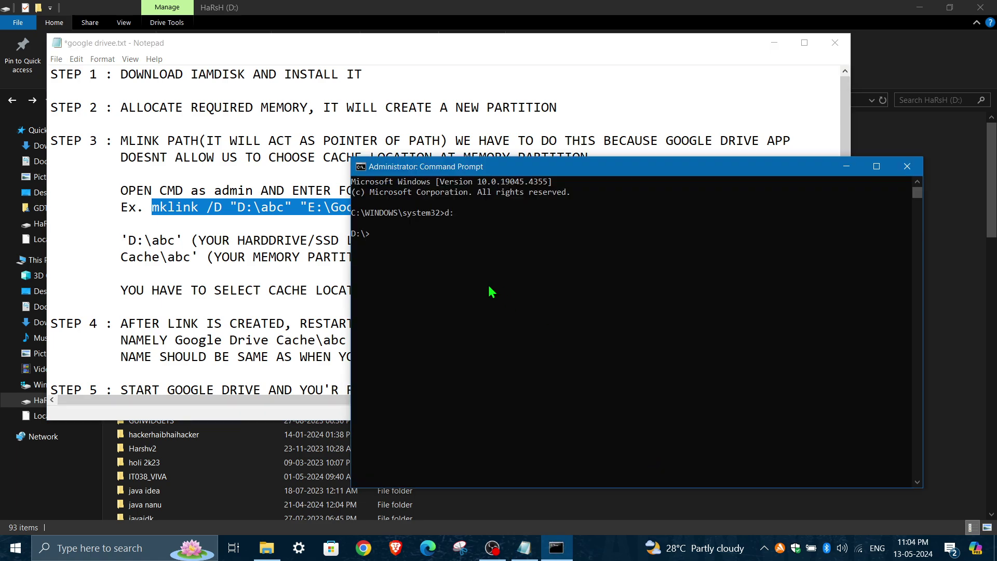
right_click(382, 245)
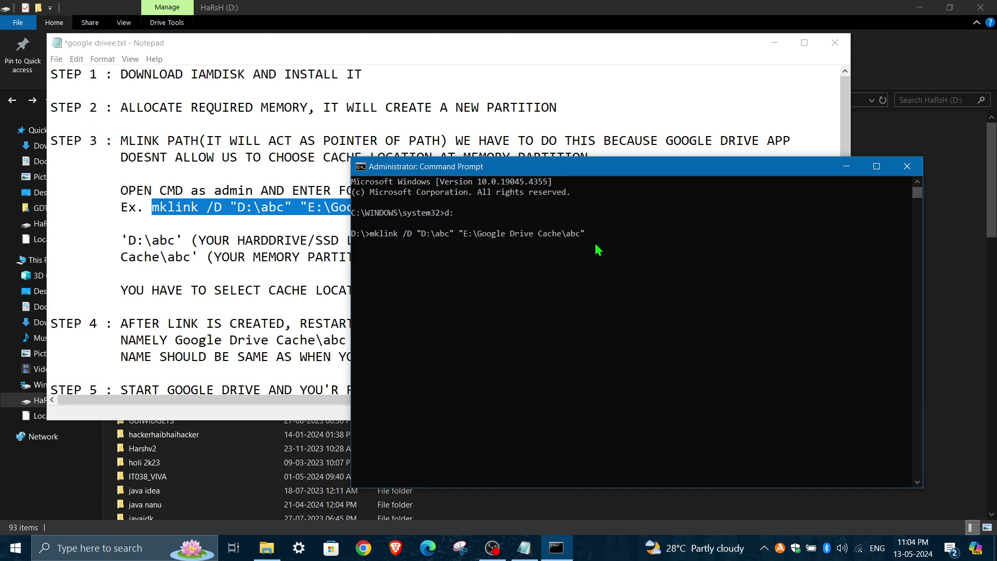
Edit the pasted command to mklink /D "D:\drivecache" "E:\drivecache" and run it.
key(BackSpace)
key(BackSpace)
key(BackSpace)
key(BackSpace)
key(BackSpace)
key(BackSpace)
key(BackSpace)
key(BackSpace)
key(BackSpace)
key(BackSpace)
key(BackSpace)
key(BackSpace)
key(BackSpace)
key(BackSpace)
key(BackSpace)
key(BackSpace)
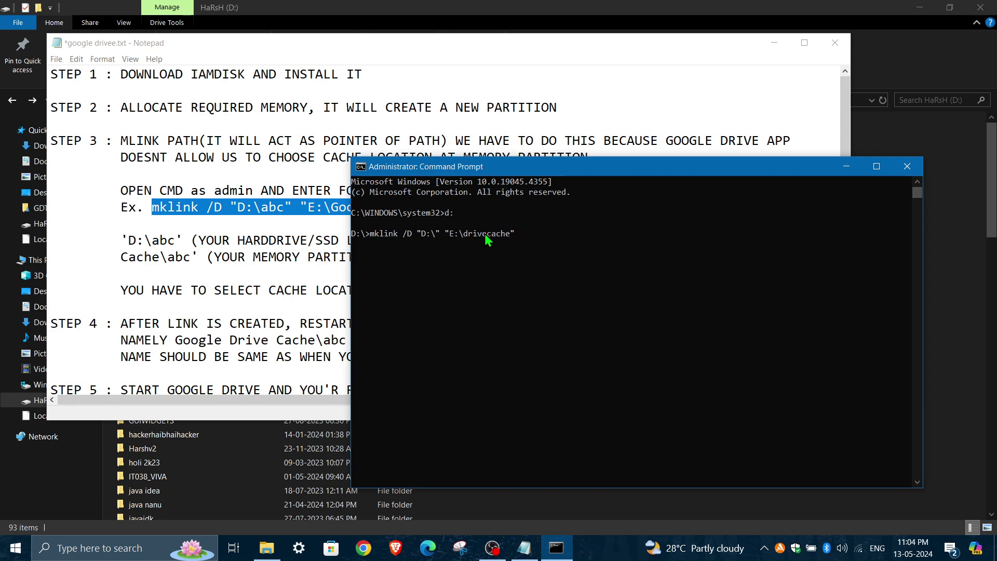
key(BackSpace)
key(BackSpace)
text(drivecache)
key(Return)
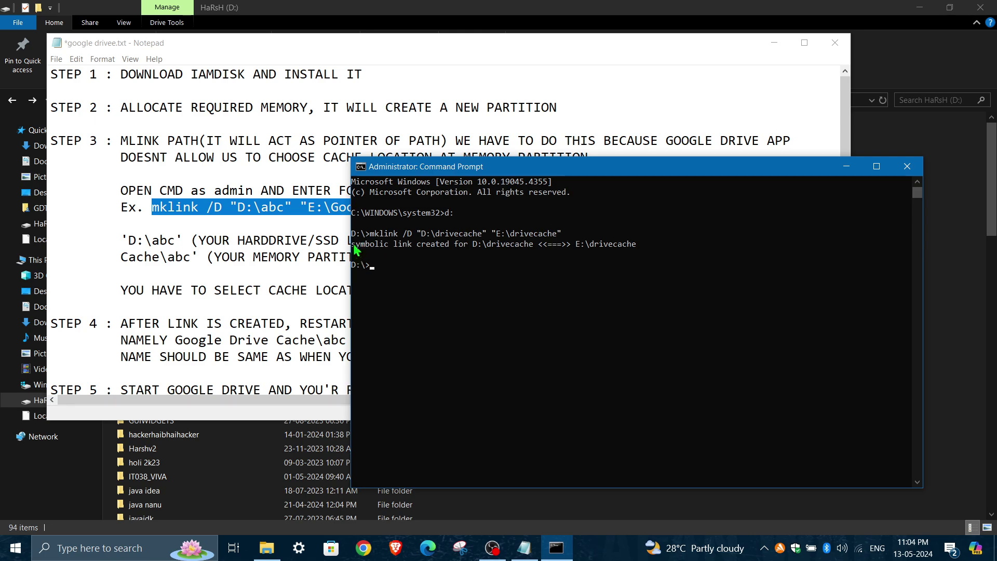
Check the output line of the mklink command and close the Command Prompt window.
drag(355, 247, 627, 252)
click(627, 250)
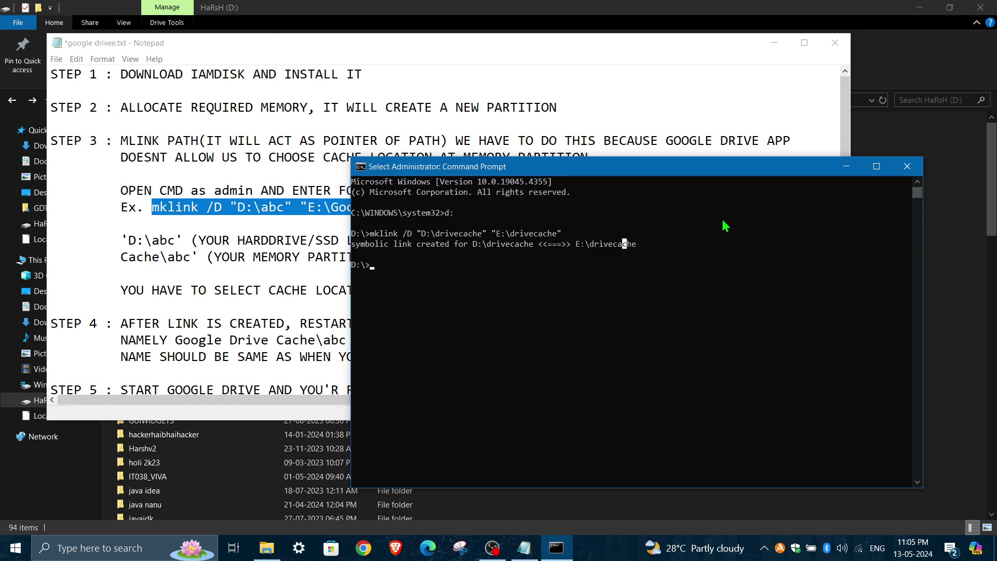
click(914, 175)
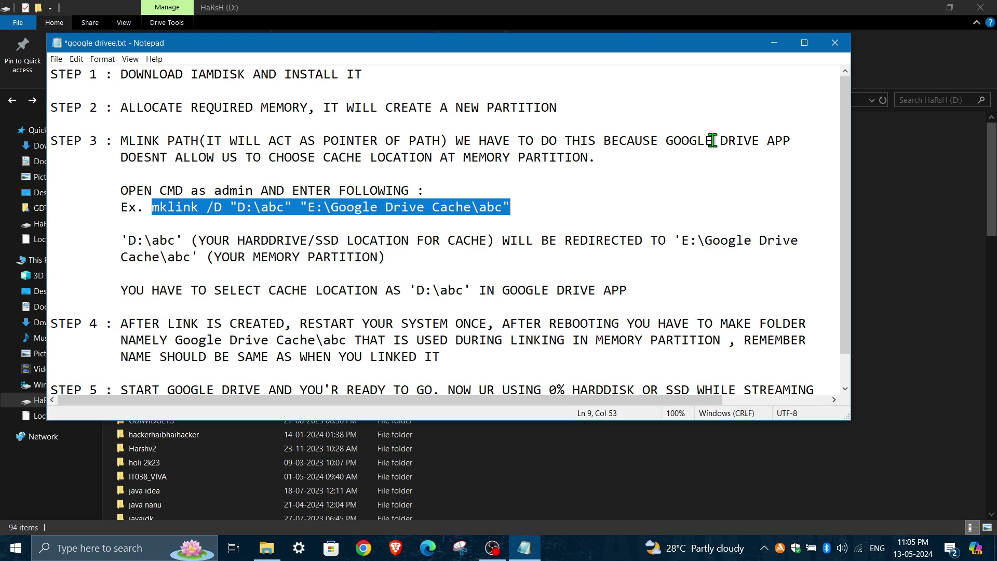
Review the step 3 notes on redirecting the D: cache path and why the link is needed, and minimize the notes.
click(509, 251)
drag(122, 241, 606, 238)
click(605, 238)
drag(461, 144, 790, 146)
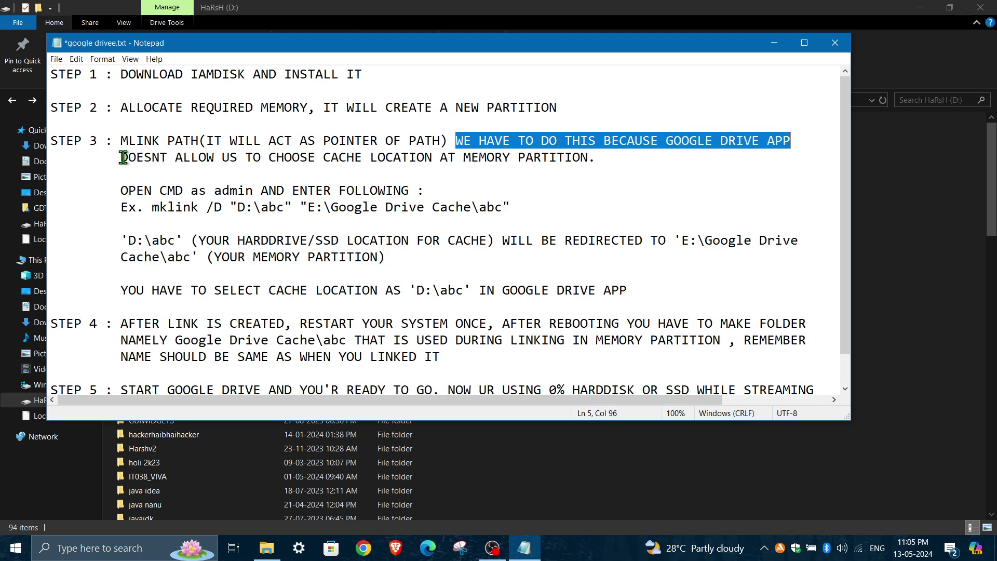
drag(120, 157, 597, 157)
click(597, 157)
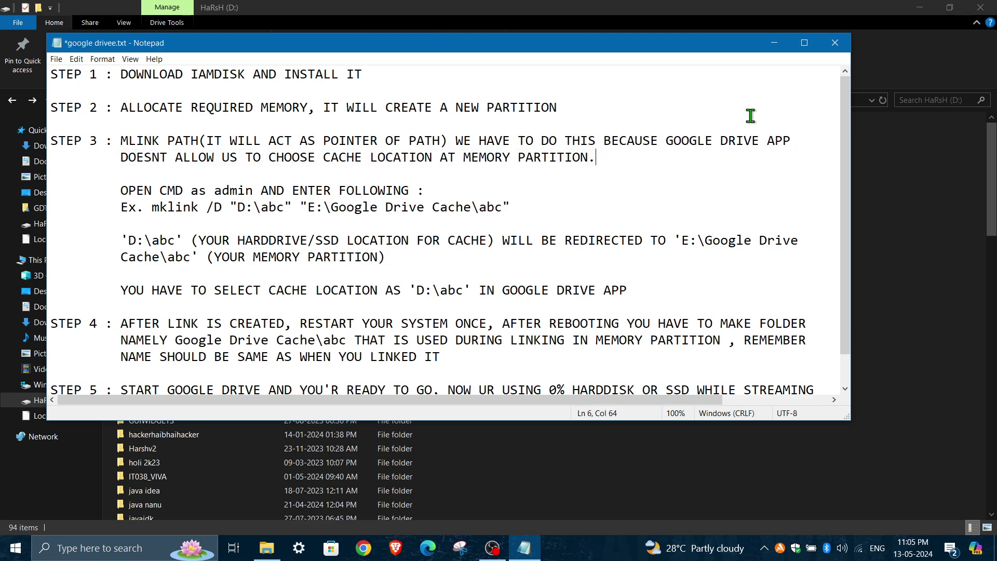
click(774, 43)
Refresh the D: drive listing, look inside the drivecache link and return to the D: drive.
right_click(596, 251)
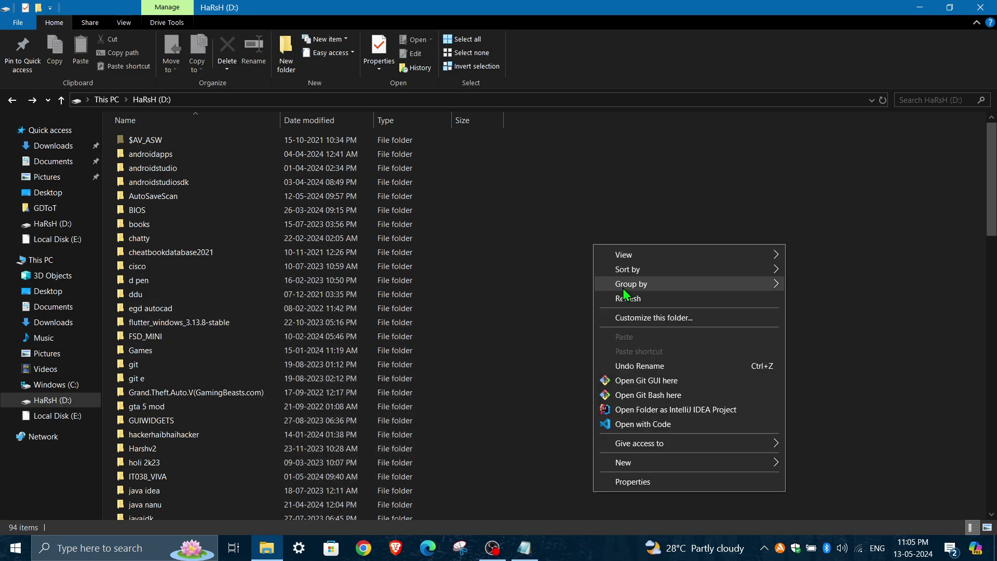
click(631, 297)
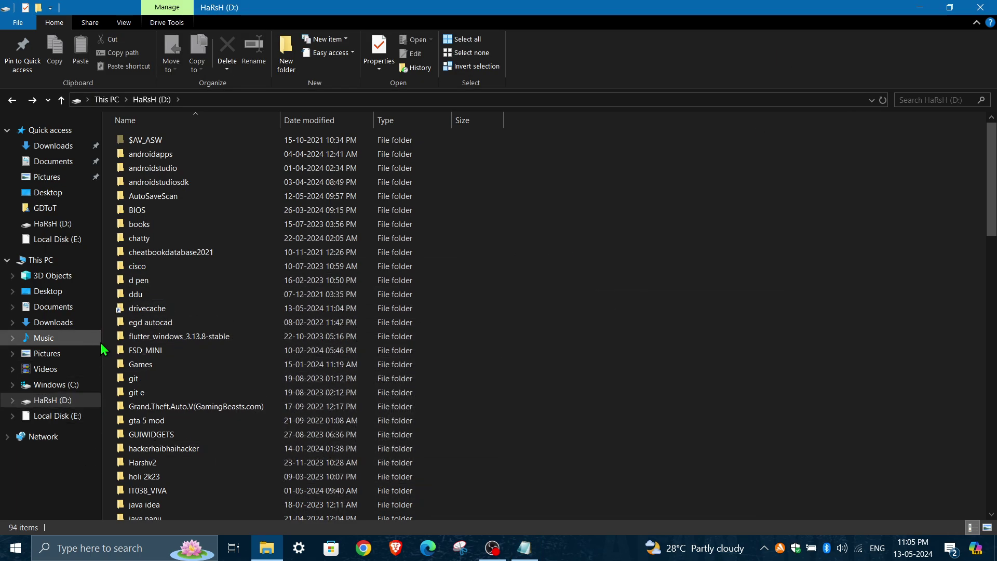
double_click(147, 308)
right_click(216, 224)
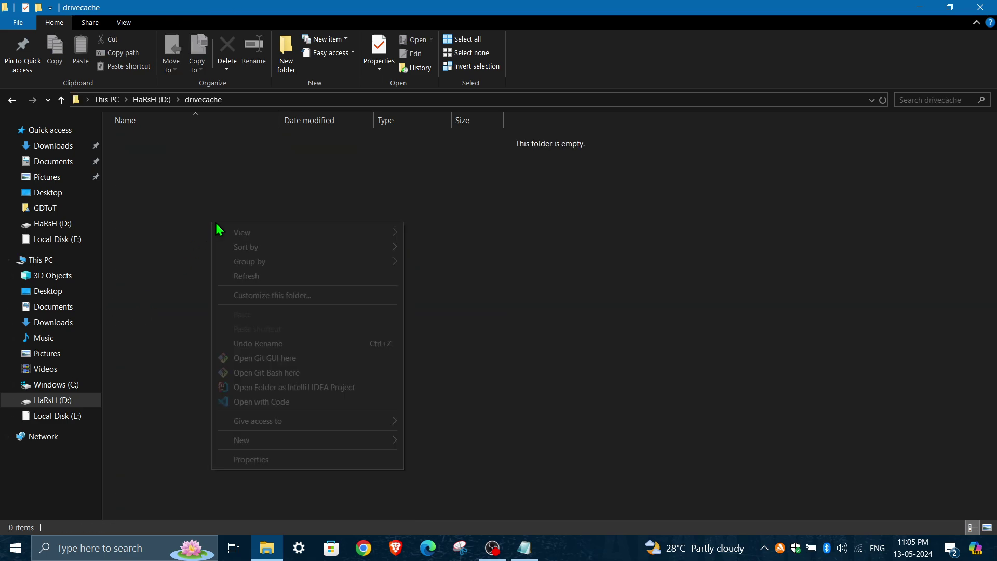
click(243, 279)
click(6, 101)
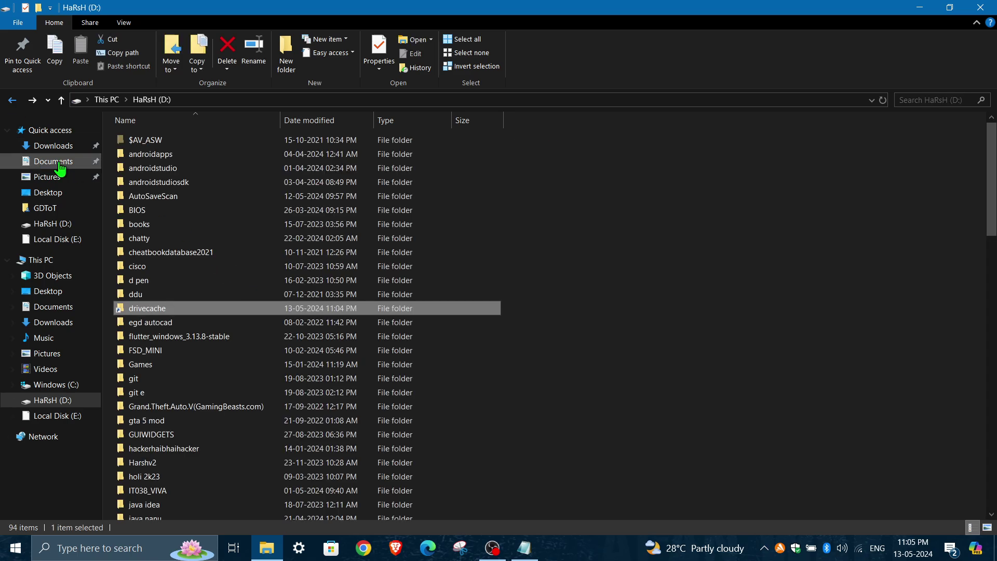
Inspect the target location in the drivecache link's properties and close them.
right_click(147, 309)
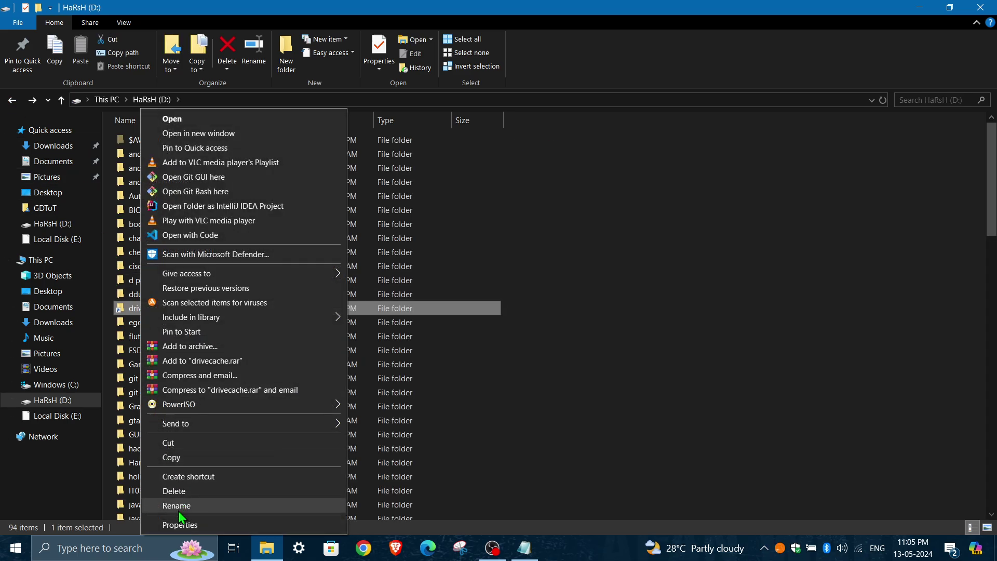
click(179, 524)
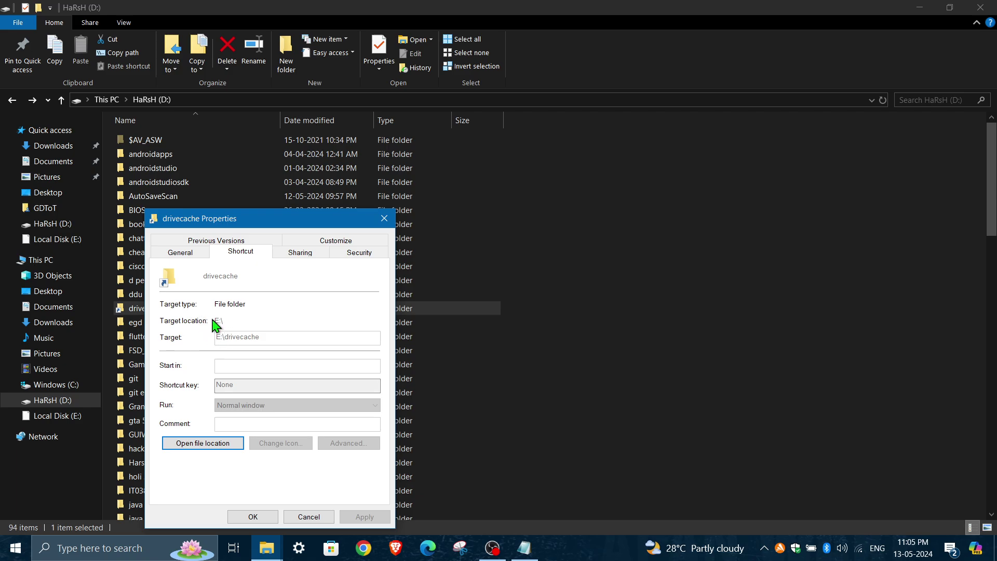
click(251, 515)
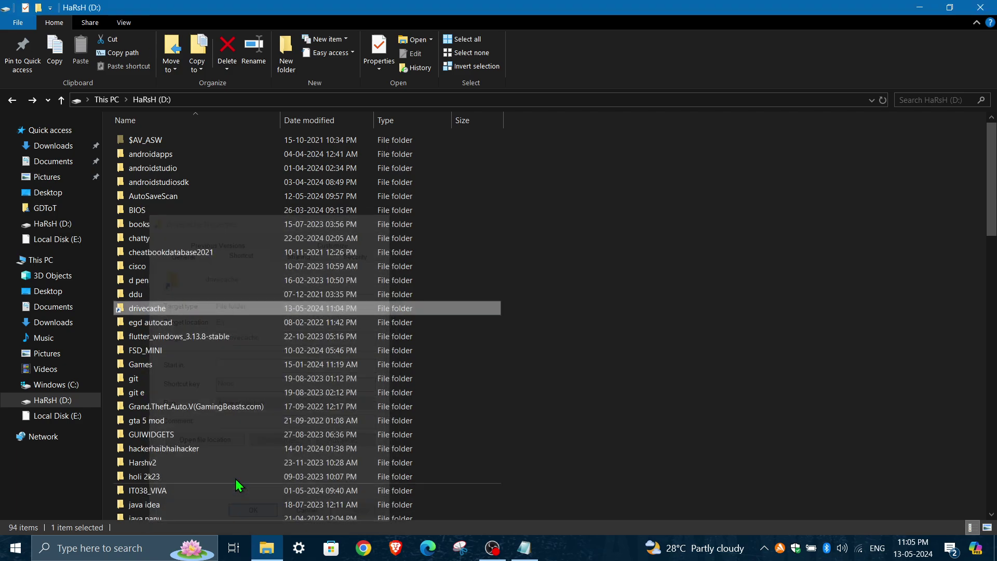
Create a text document named "in memory.txt" inside D:\drivecache.
double_click(133, 310)
right_click(164, 198)
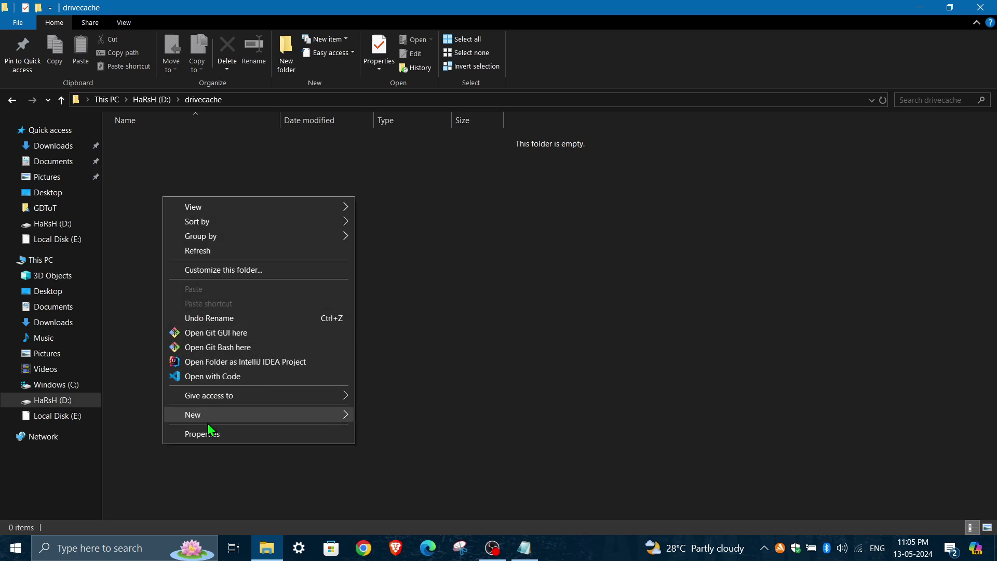
mouse_move(207, 416)
click(391, 383)
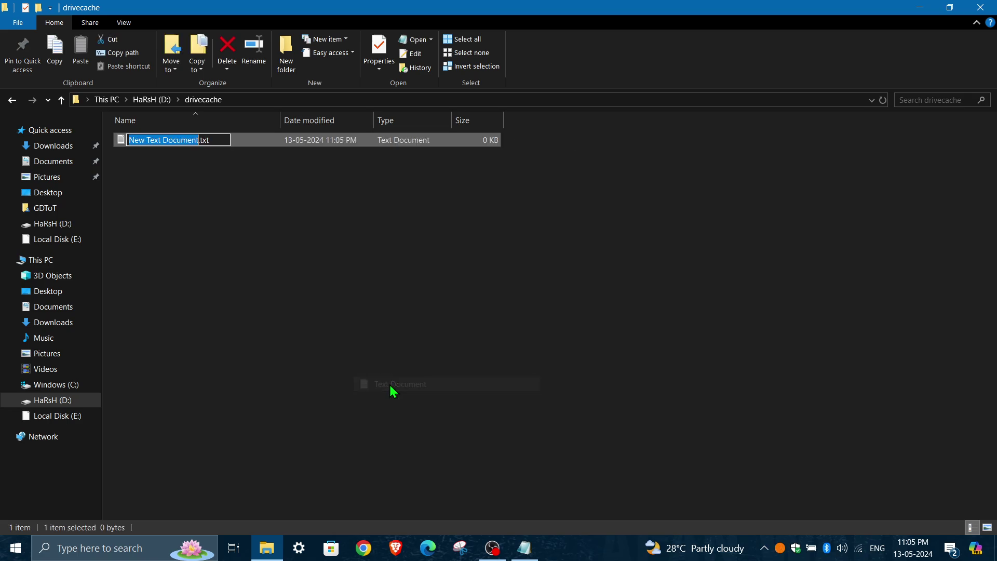
text(in memory)
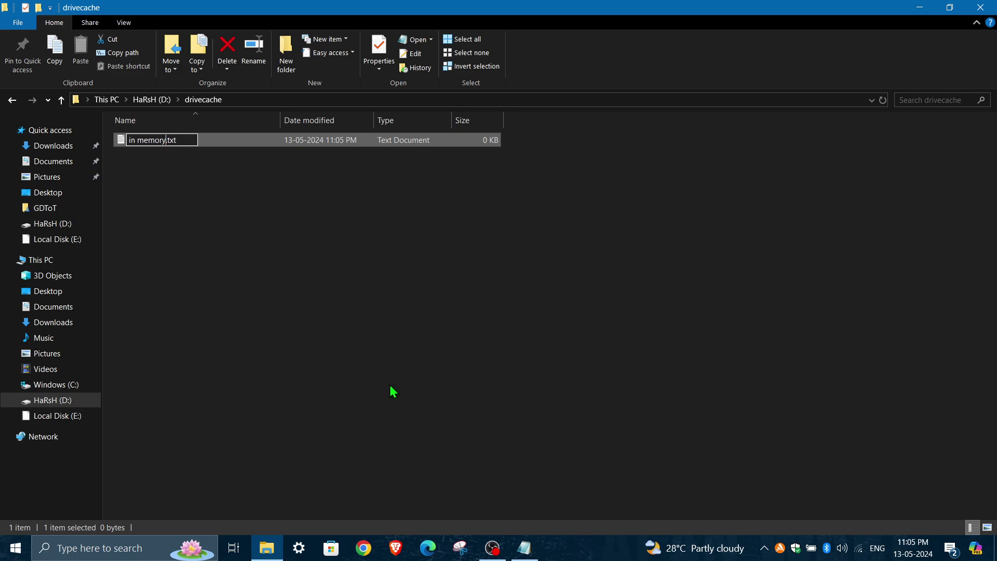
key(Return)
click(132, 229)
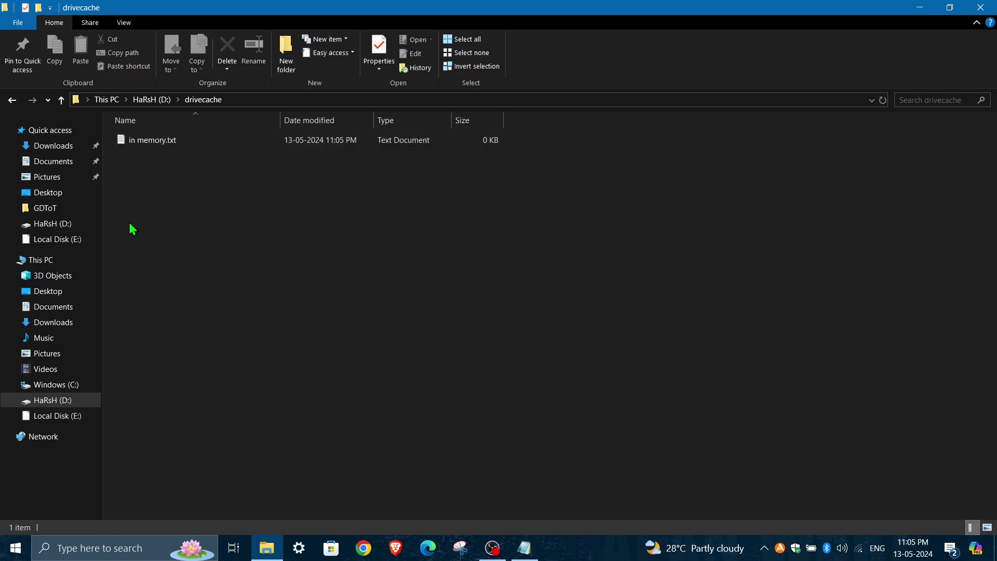
Compare the contents of E:\drivecache and D:\drivecache for the test file, and return to the E: drive.
click(67, 259)
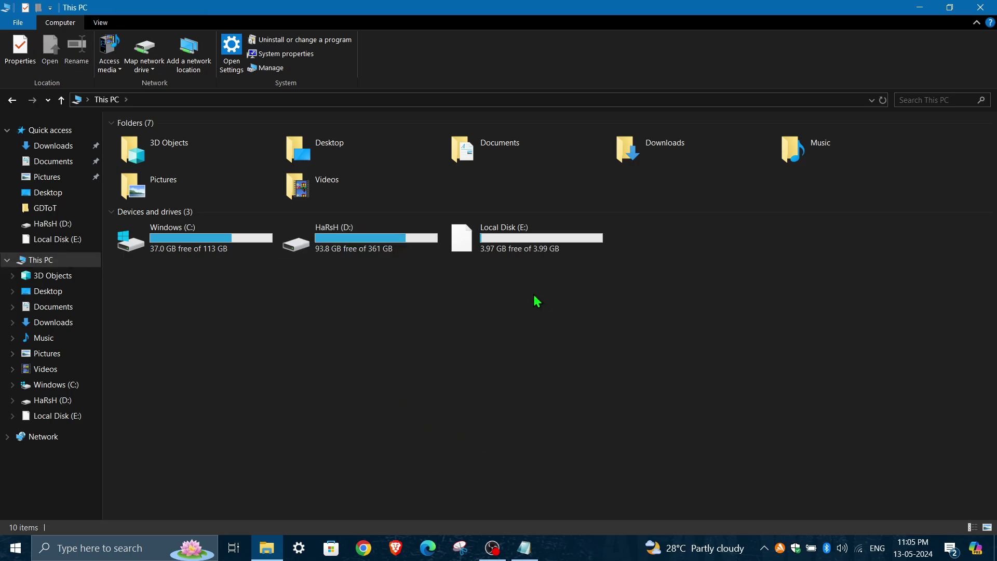
double_click(486, 251)
double_click(138, 138)
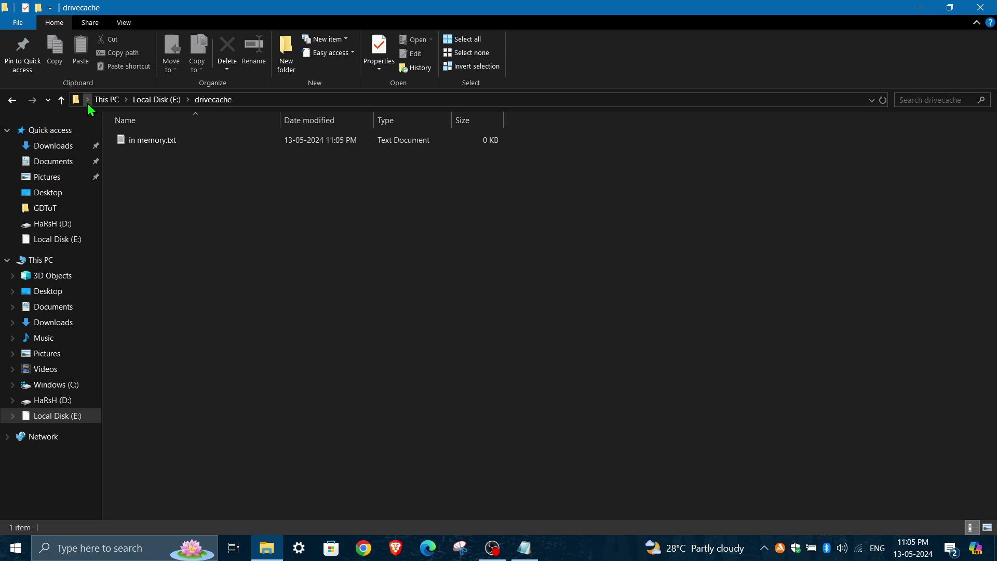
click(107, 99)
double_click(350, 247)
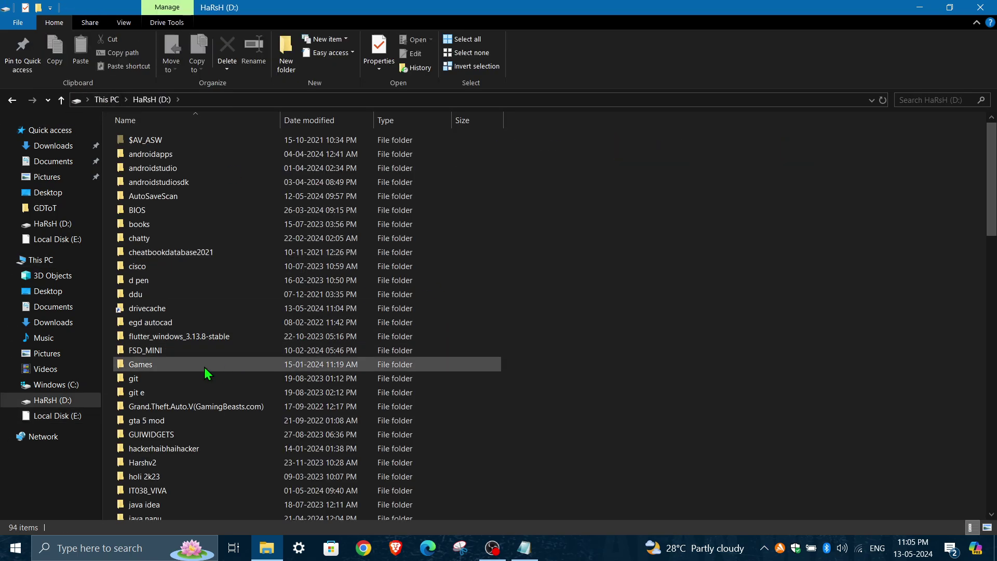
double_click(146, 310)
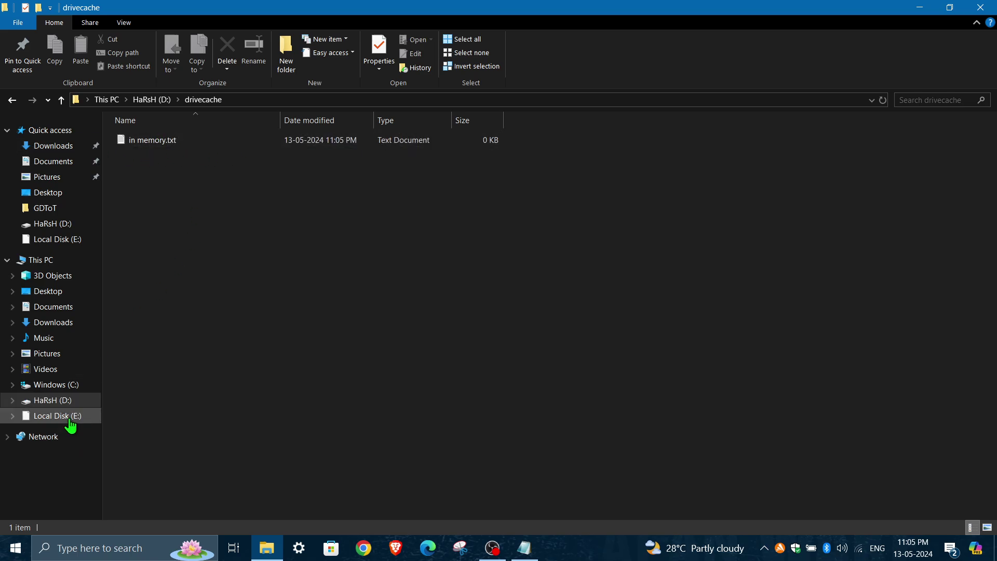
click(60, 405)
click(61, 416)
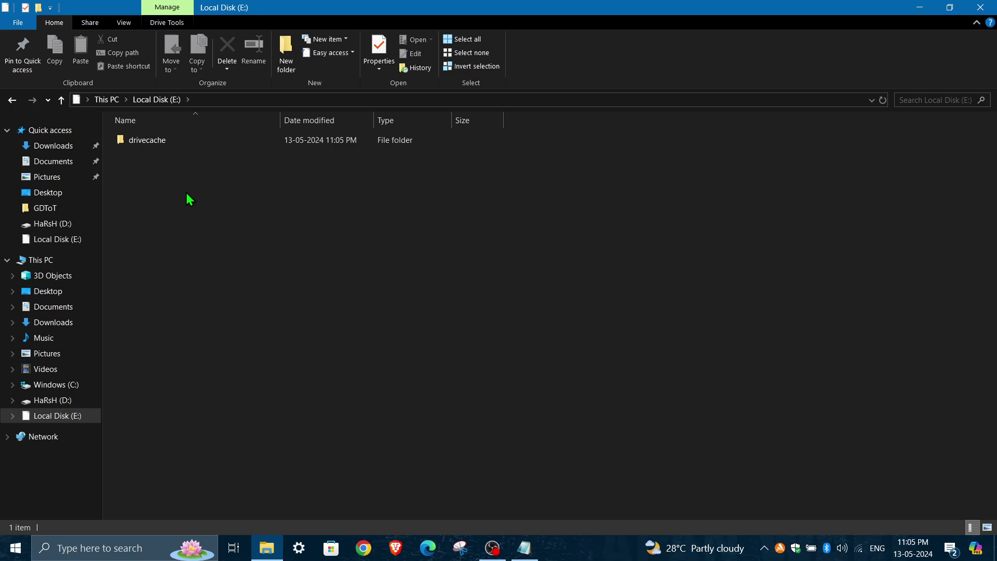
Review the step 4 notes on restarting and recreating the linked folder in the memory partition, and minimize the notes.
click(523, 547)
click(363, 340)
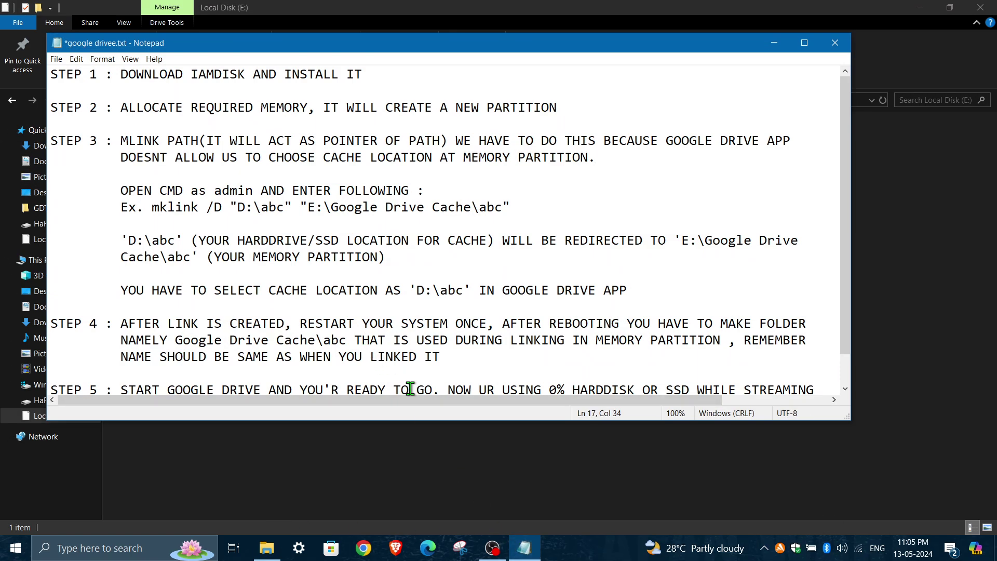
drag(113, 317, 810, 323)
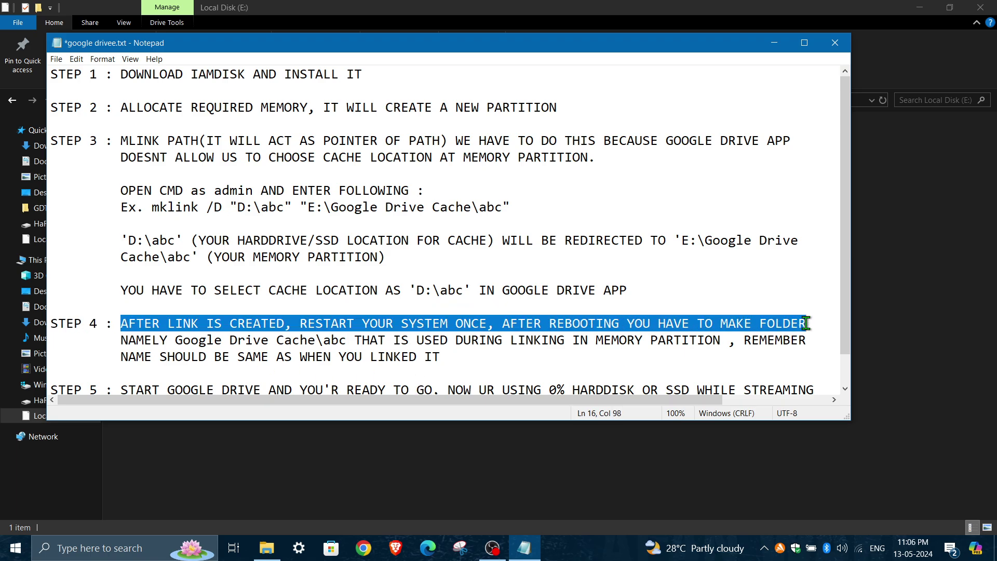
click(201, 323)
drag(121, 340, 473, 340)
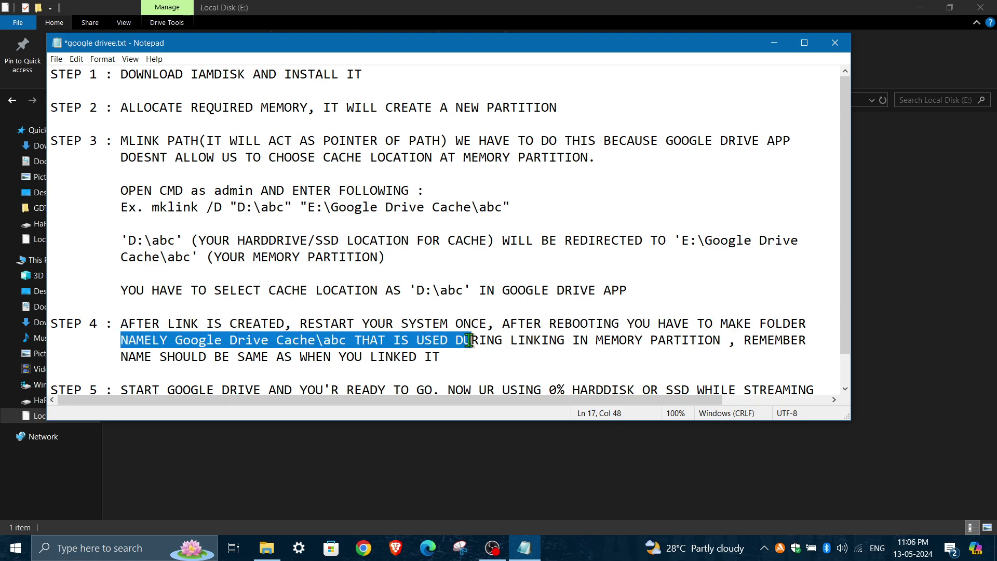
drag(533, 340, 549, 341)
drag(682, 341, 784, 340)
drag(172, 340, 565, 352)
click(566, 352)
drag(742, 340, 468, 358)
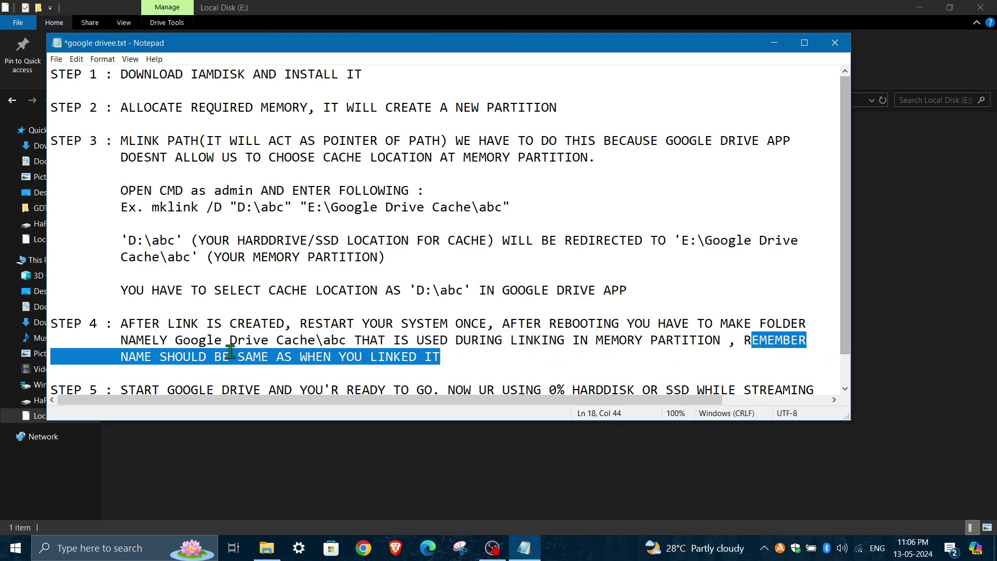
click(190, 356)
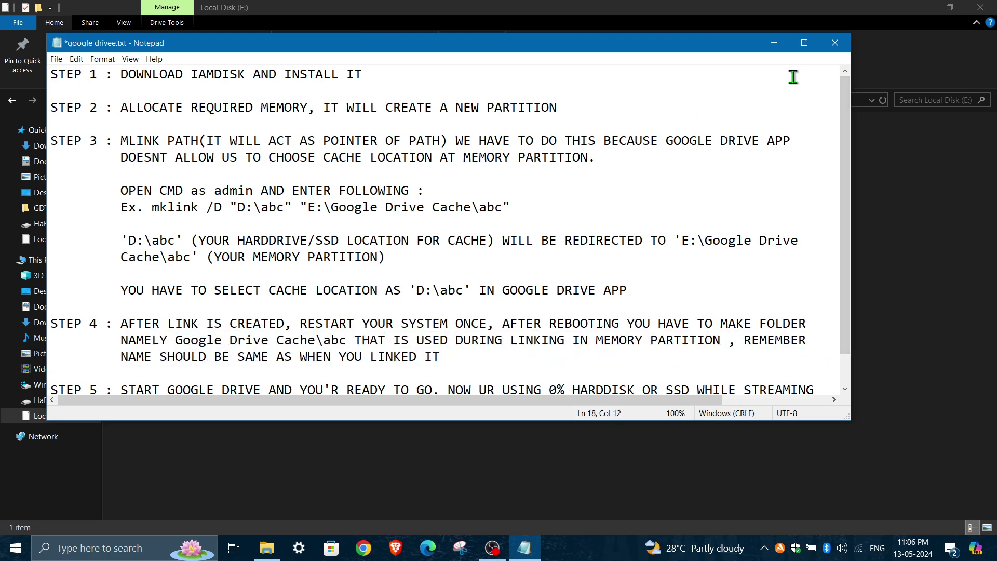
click(774, 43)
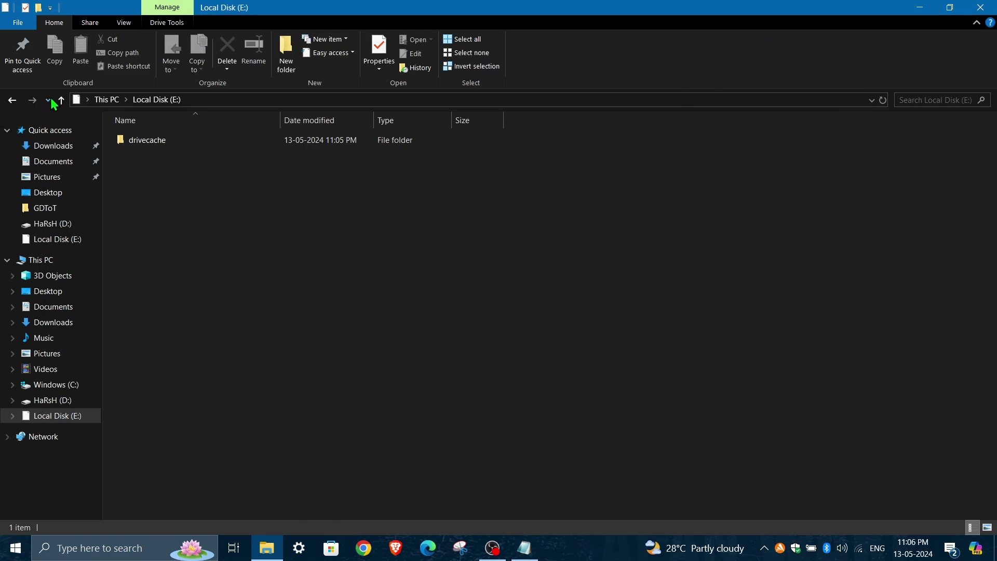
Reopen the E: drive from This PC, briefly bring up the google drivee.txt notes and minimize them again.
click(103, 102)
double_click(472, 242)
click(524, 548)
drag(230, 50, 327, 182)
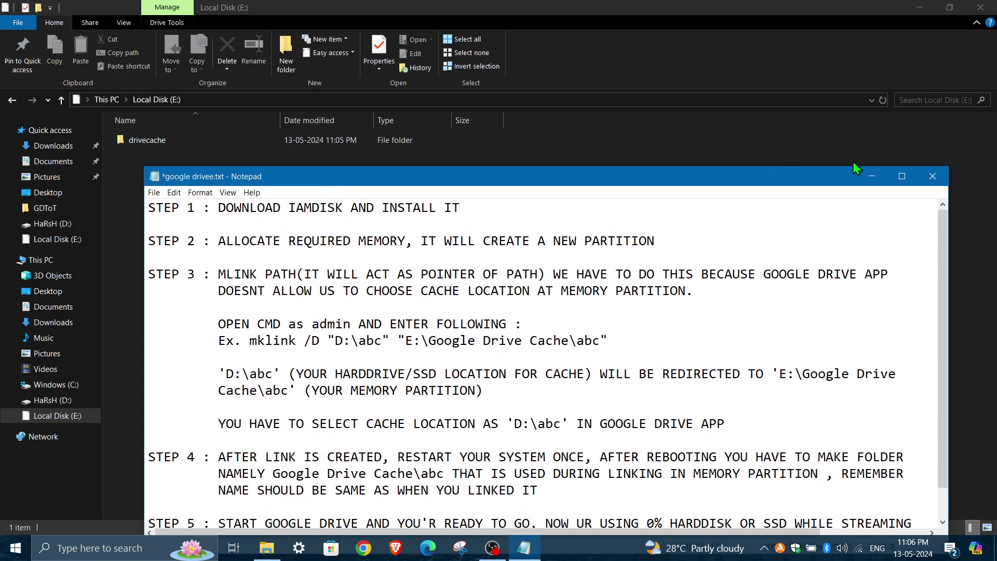
click(872, 176)
In a new Notepad document, write "after restarting make a folder name drivecache (in my case) the name should be same that you used during linking".
click(77, 557)
text(n)
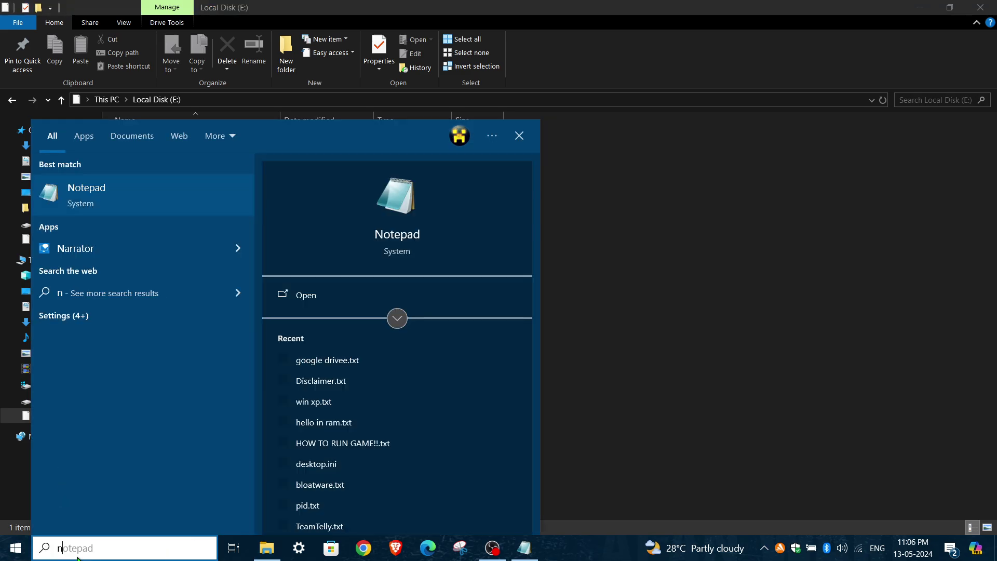
key(Return)
drag(95, 43, 313, 185)
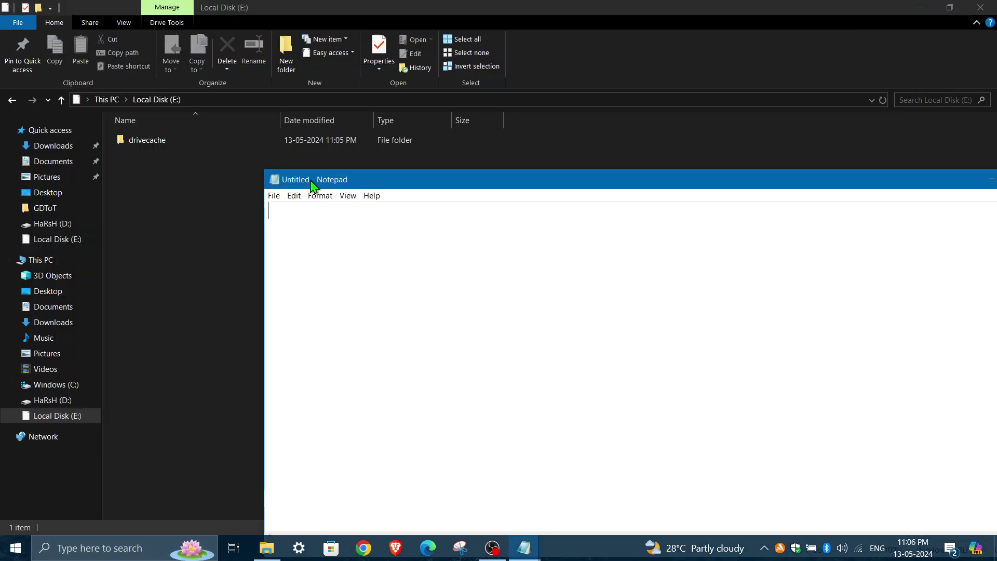
text(after re)
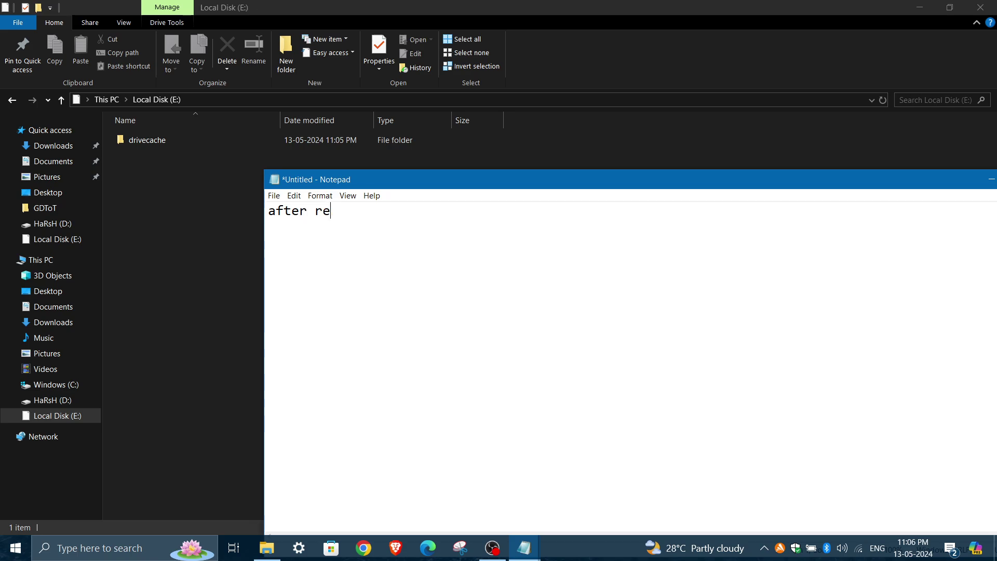
text(starting make a folder name)
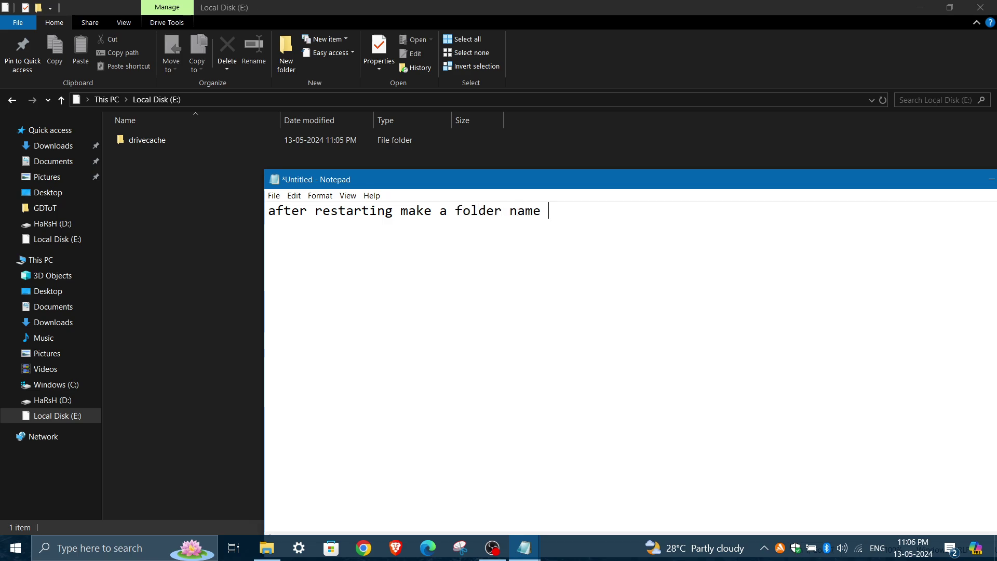
text( drivecache ()
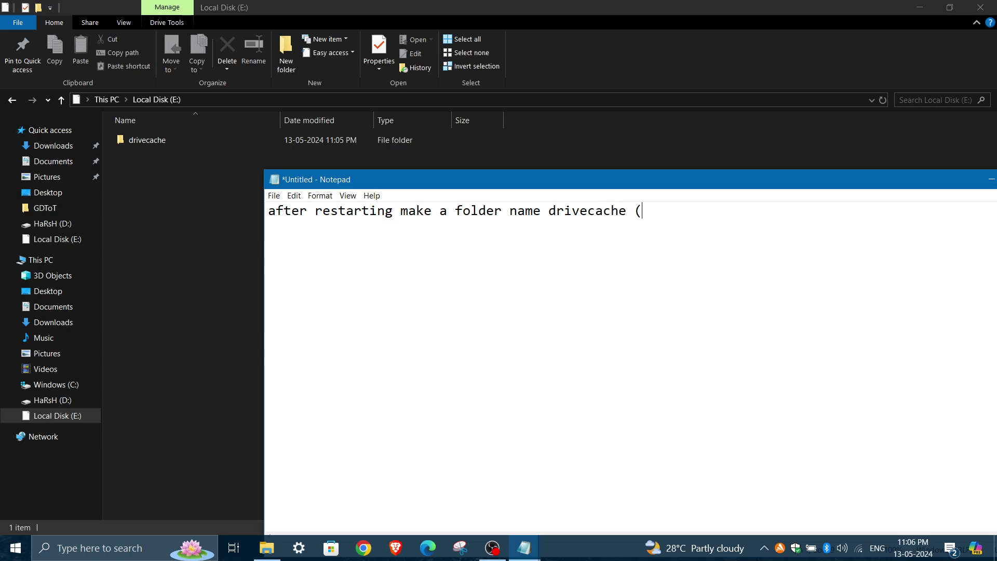
text(in my ca)
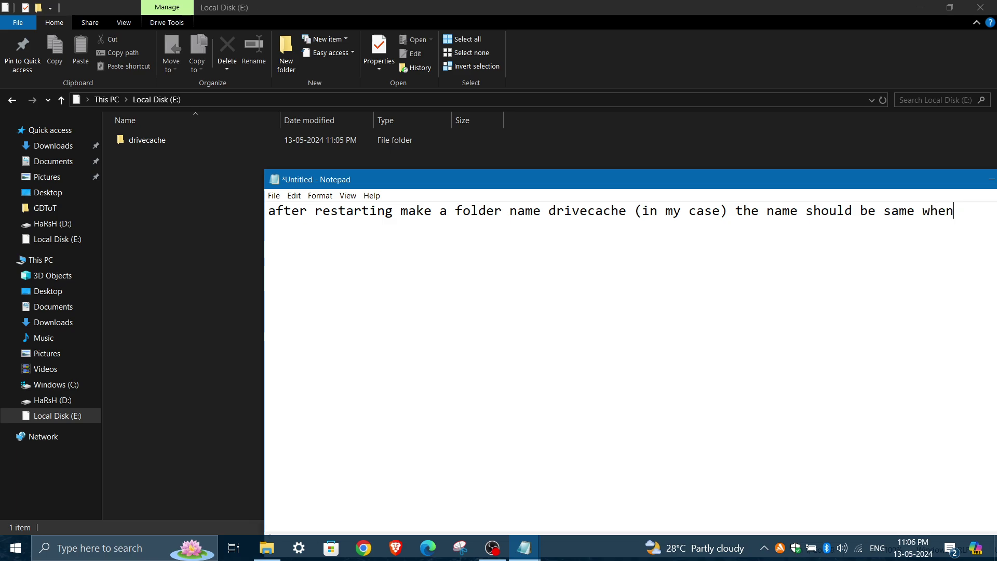
key(BackSpace)
key(BackSpace)
key(BackSpace)
drag(499, 184, 285, 184)
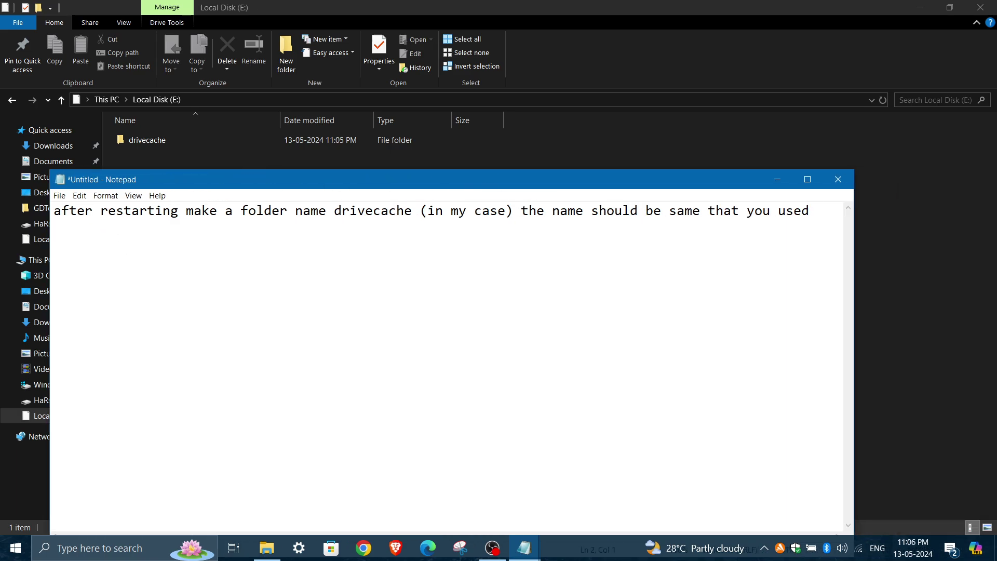
text(ng linking)
Clear all text from the untitled note and close its window.
key(ctrl+a)
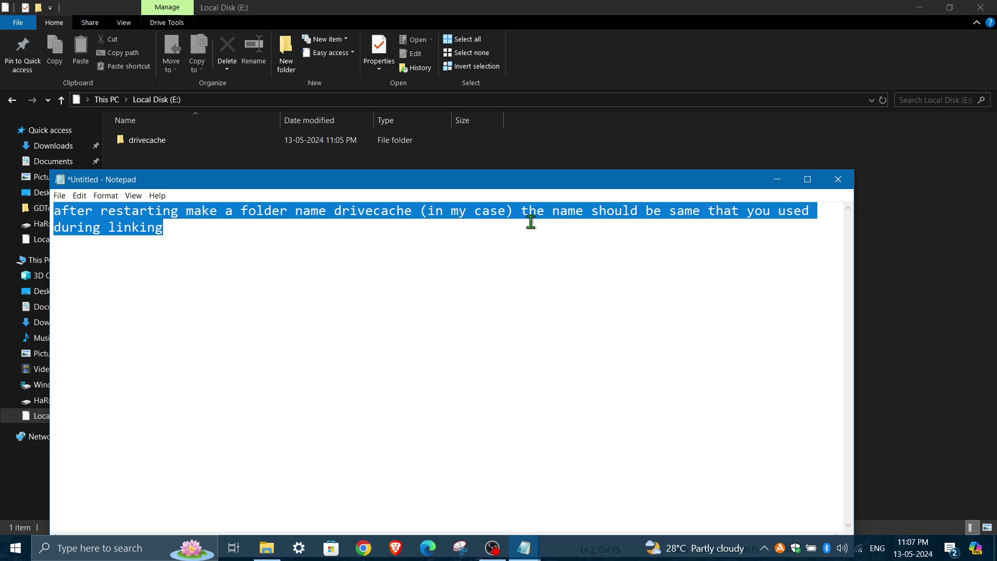
key(Delete)
click(838, 180)
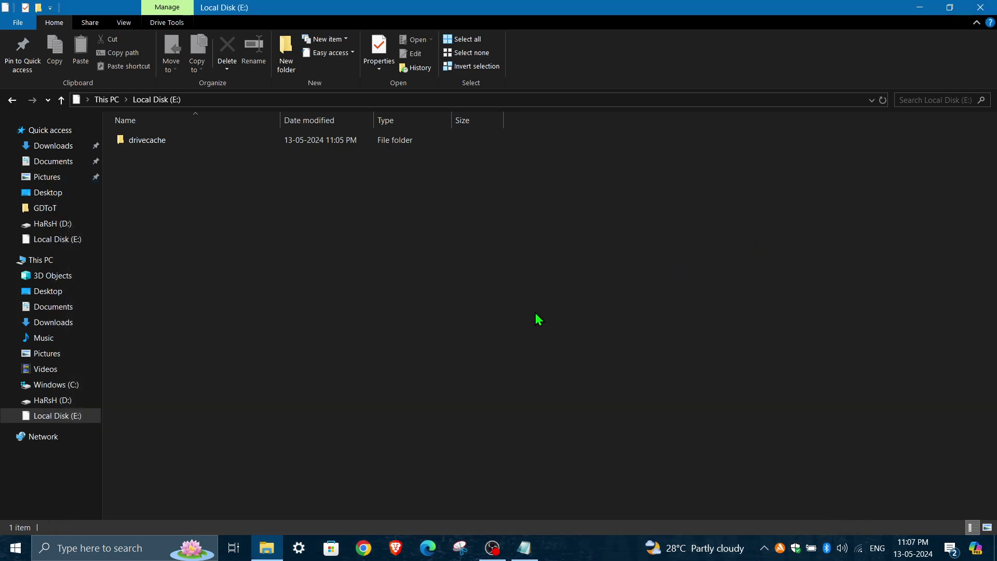
Bring up the google drivee.txt notes and review step 5 on starting Google Drive and streaming files.
click(524, 548)
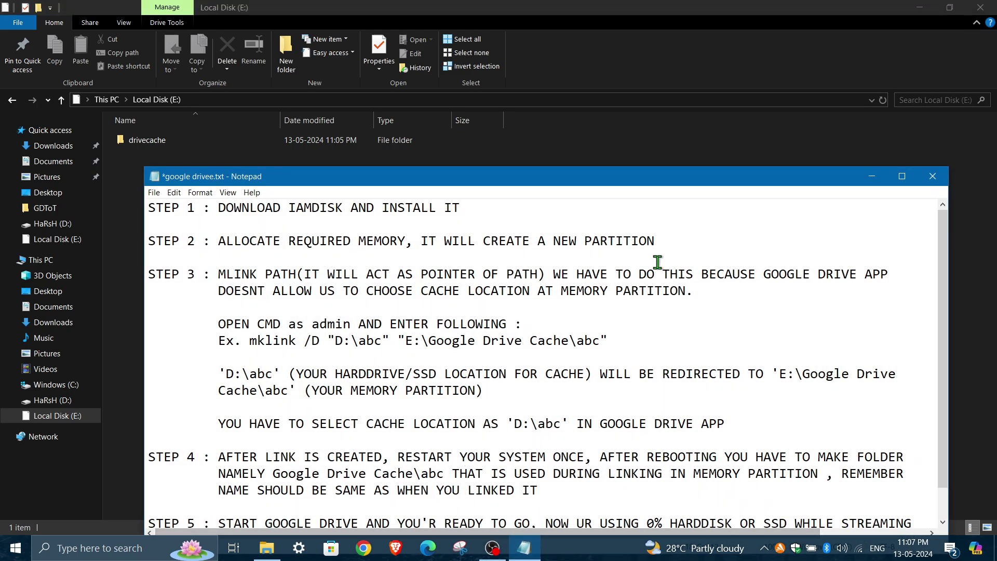
drag(689, 187, 685, 97)
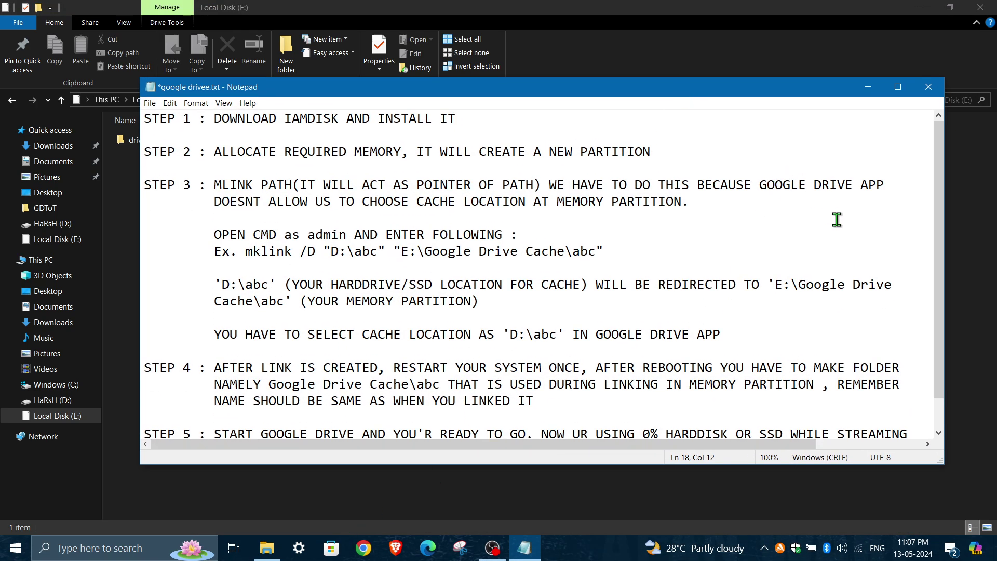
drag(938, 306, 939, 356)
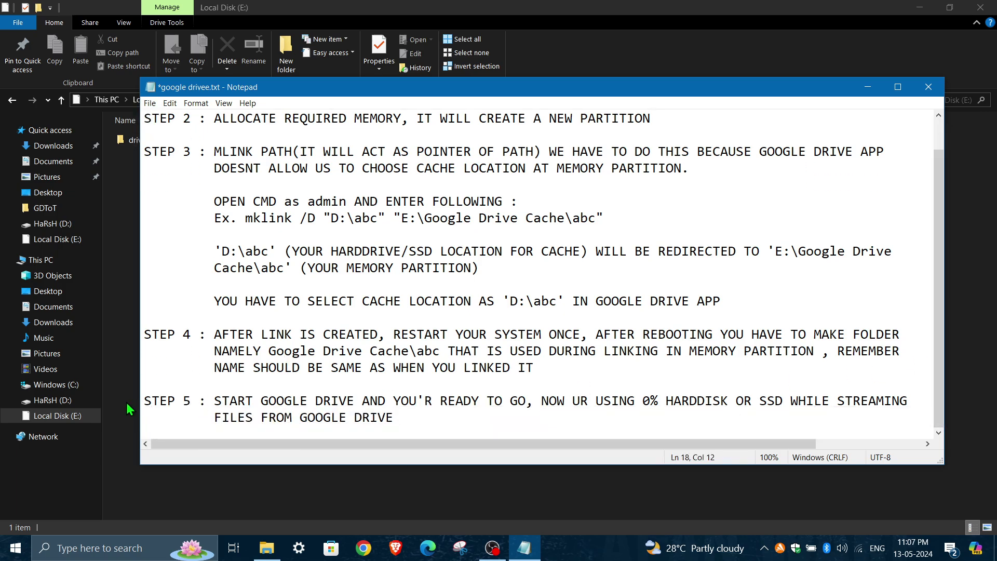
drag(214, 401, 950, 392)
click(304, 414)
drag(144, 403, 396, 416)
click(396, 413)
double_click(396, 413)
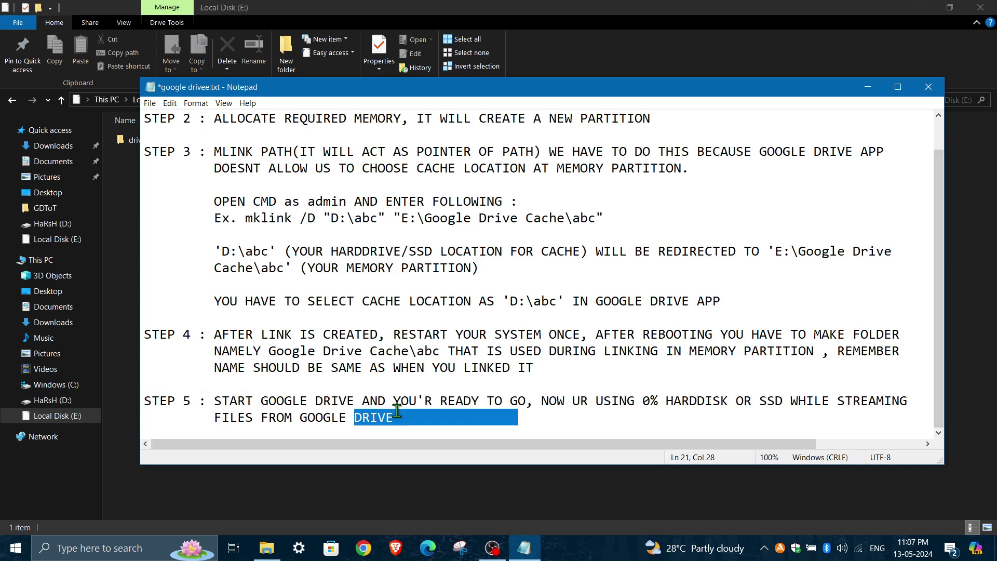
double_click(396, 411)
Minimize the notes and the File Explorer window, and start Google Drive from the desktop.
click(881, 87)
click(919, 7)
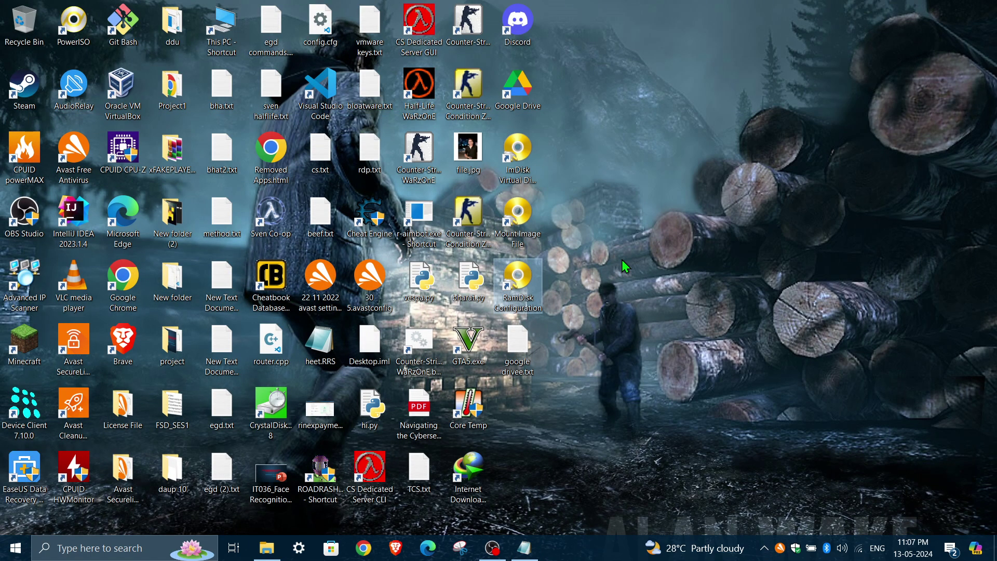
right_click(611, 227)
click(644, 265)
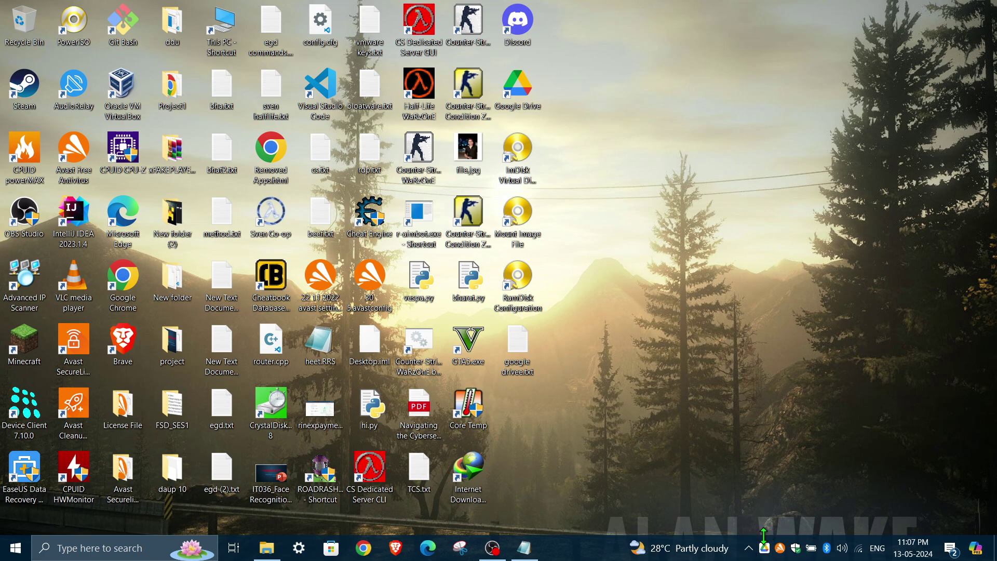
Open Google Drive's preferences and examine the local cached files directory setting together with its warning text.
click(764, 548)
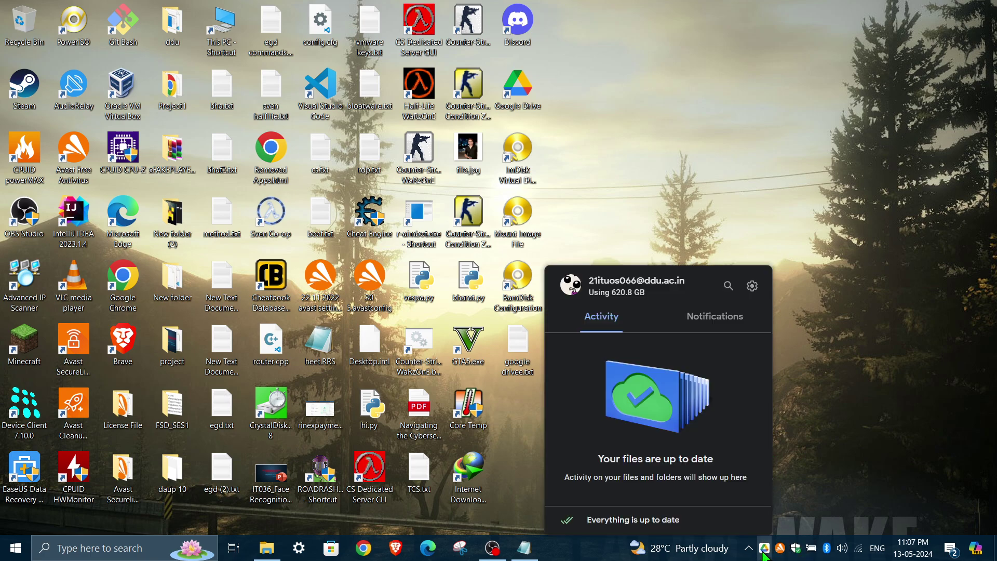
click(752, 285)
click(707, 310)
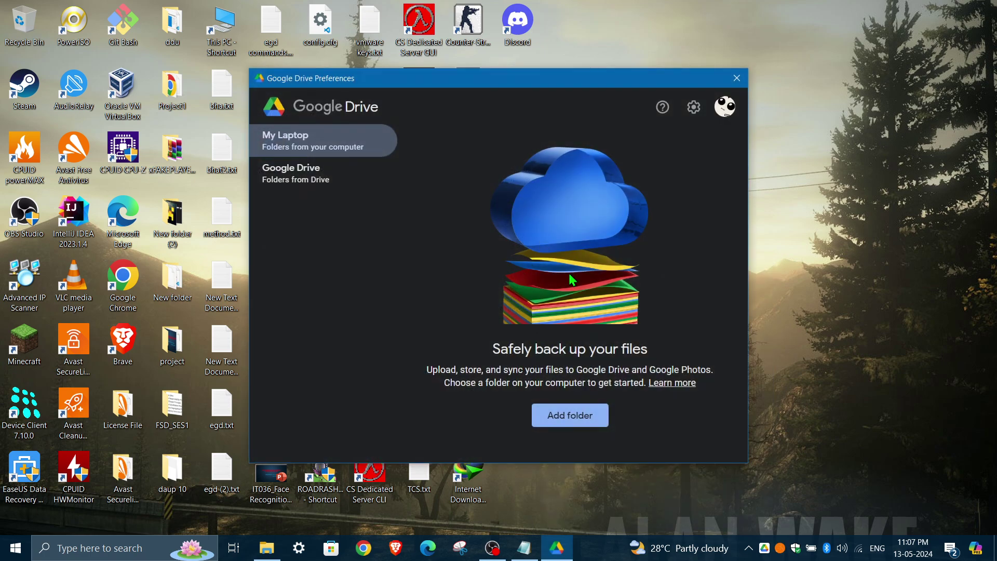
click(694, 107)
scroll(471, 313, down, 10)
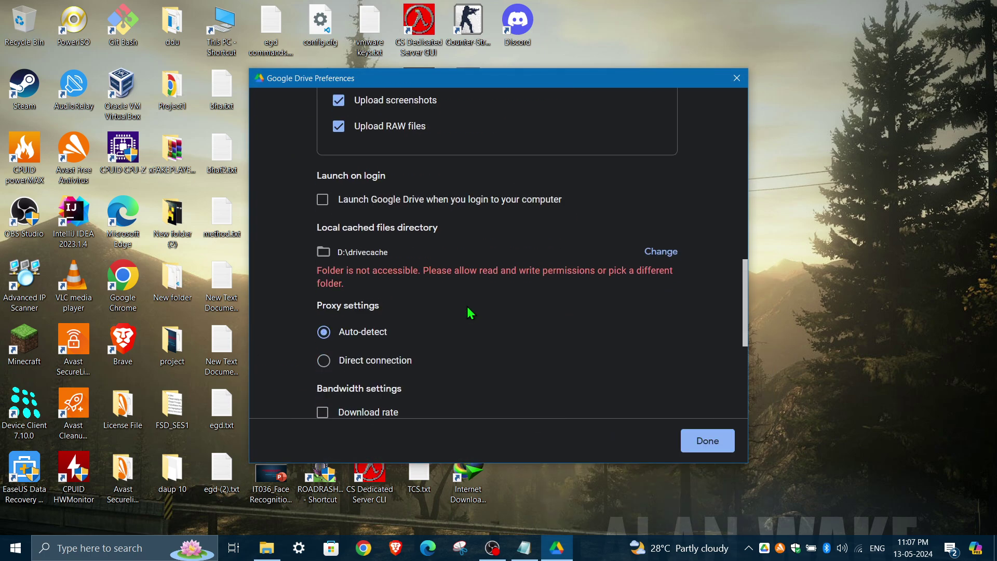
drag(312, 274, 377, 297)
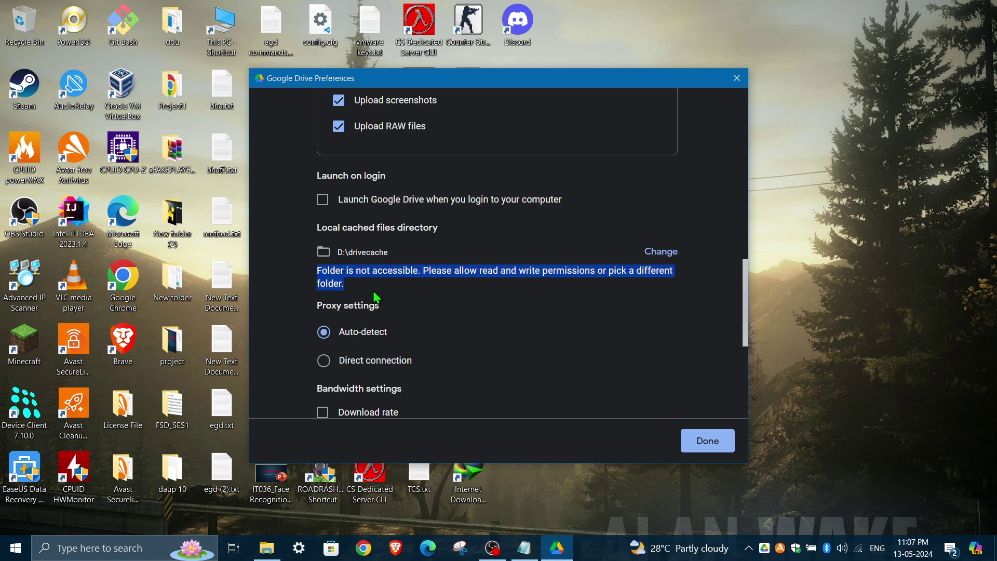
Add the line "ignore this error..." below step 5 in the google drivee.txt notes and minimize them.
click(524, 547)
click(476, 416)
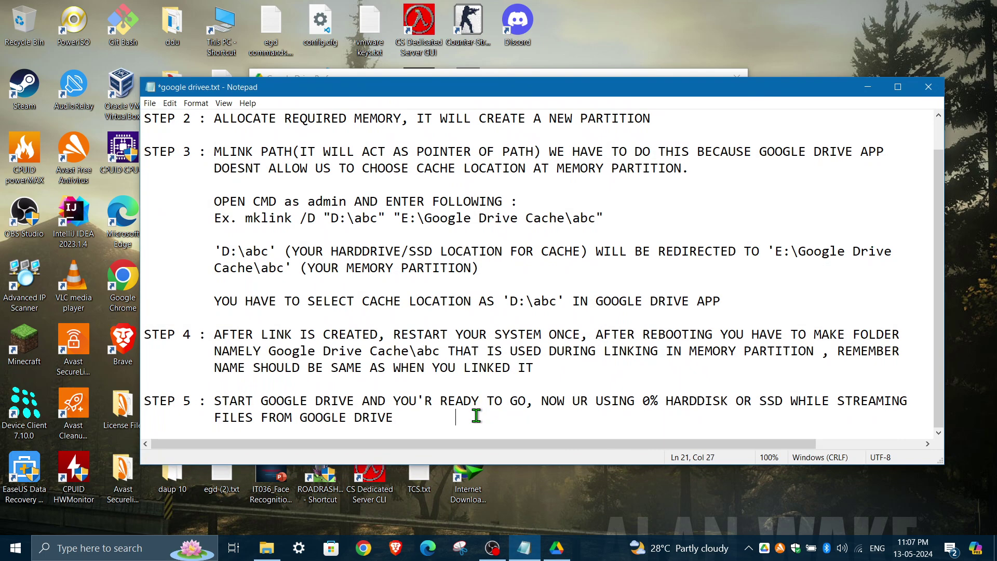
key(Return)
key(Return)
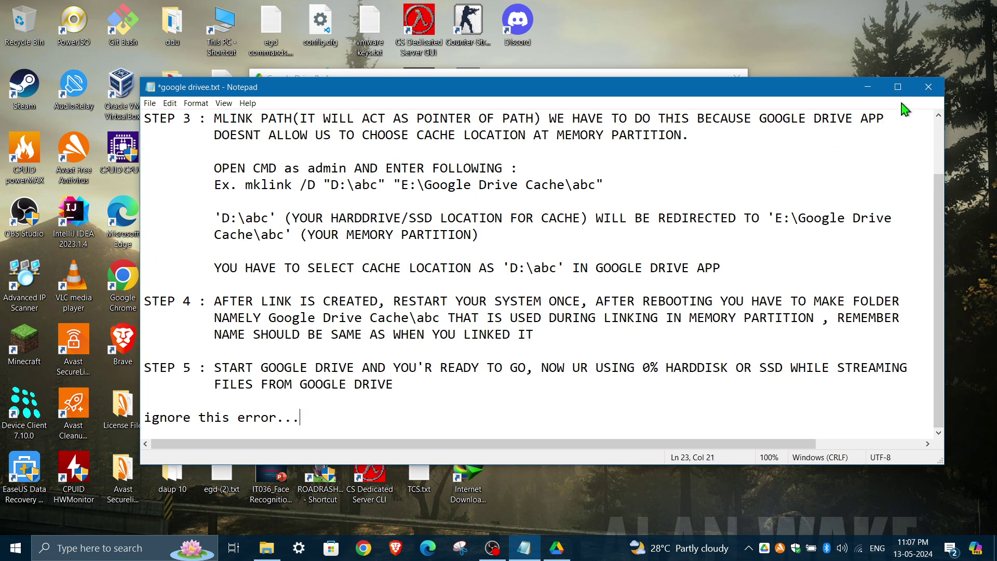
click(868, 87)
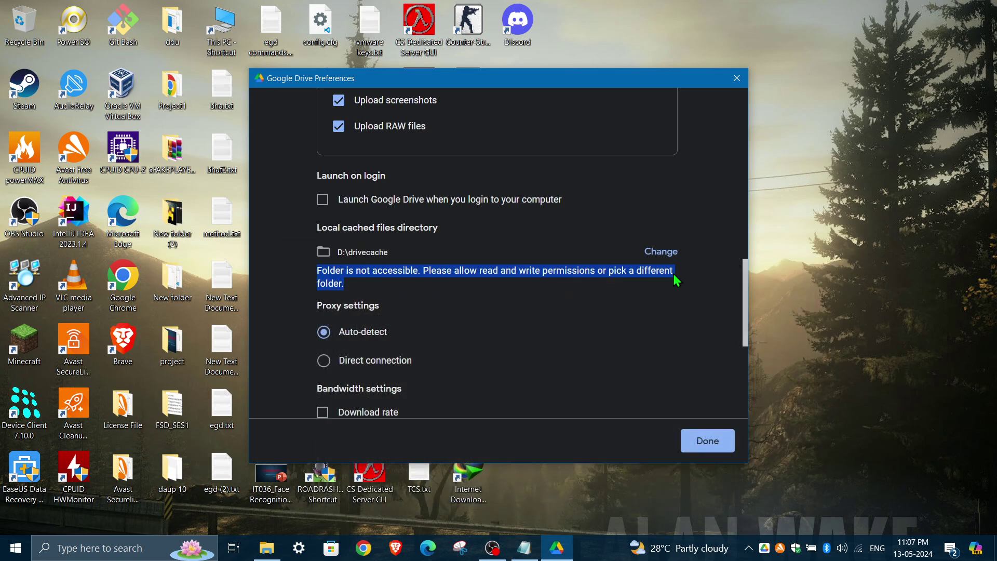
Reread the warning under the local cached files directory and close the Google Drive preferences.
click(403, 281)
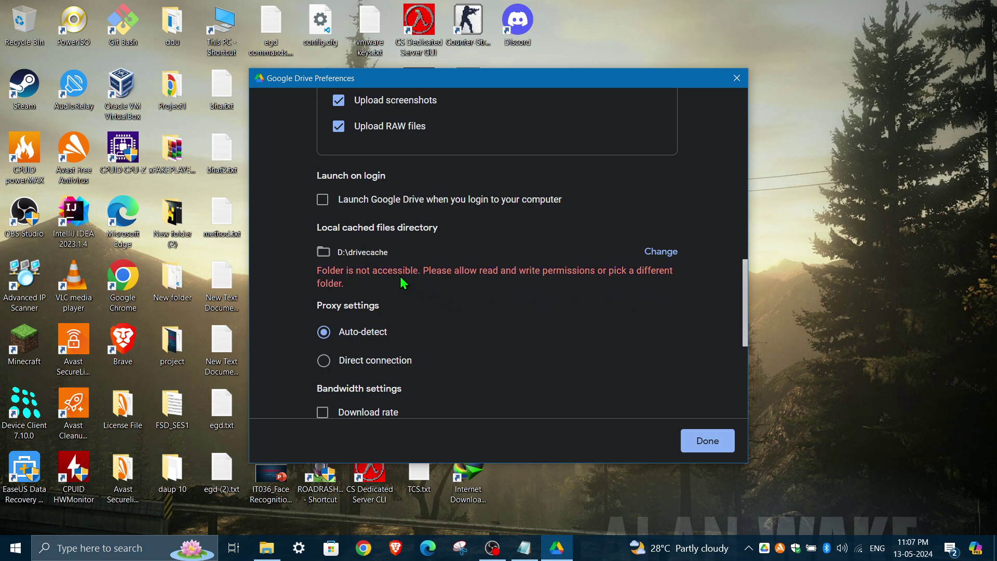
drag(345, 271, 477, 271)
click(519, 261)
click(737, 79)
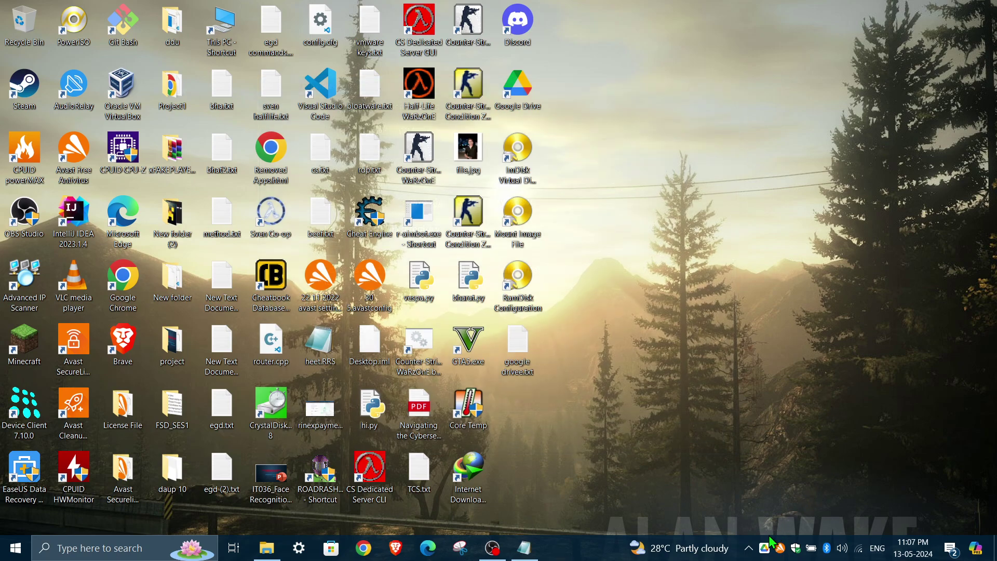
Inspect drivecache on the E: drive and open the numbered cache folder inside it.
click(267, 548)
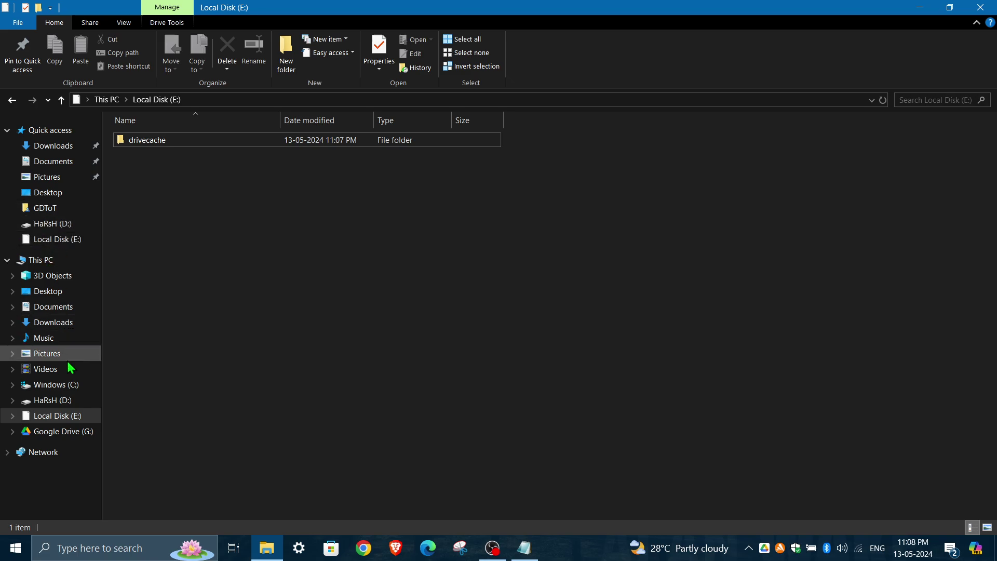
double_click(121, 142)
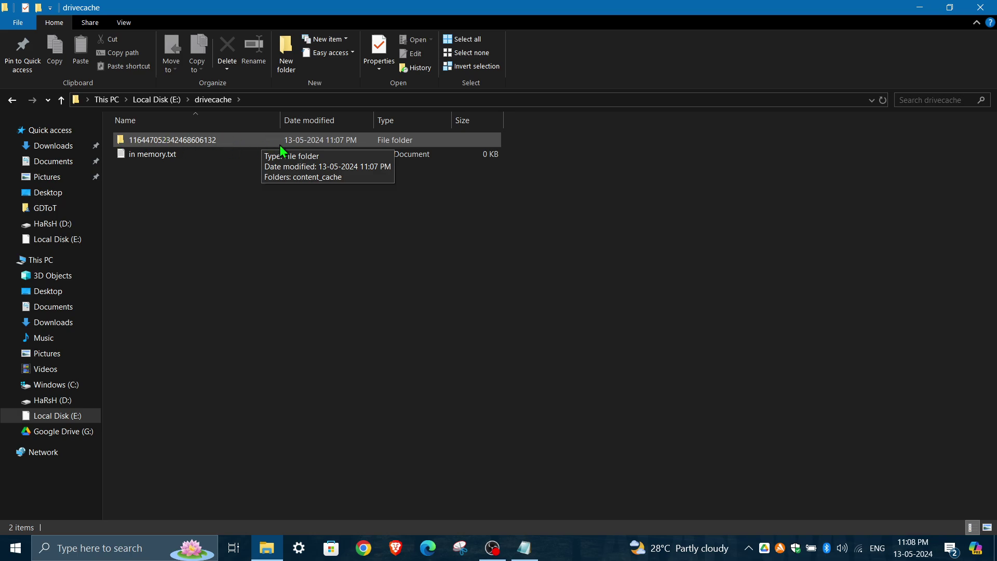
right_click(173, 146)
click(136, 221)
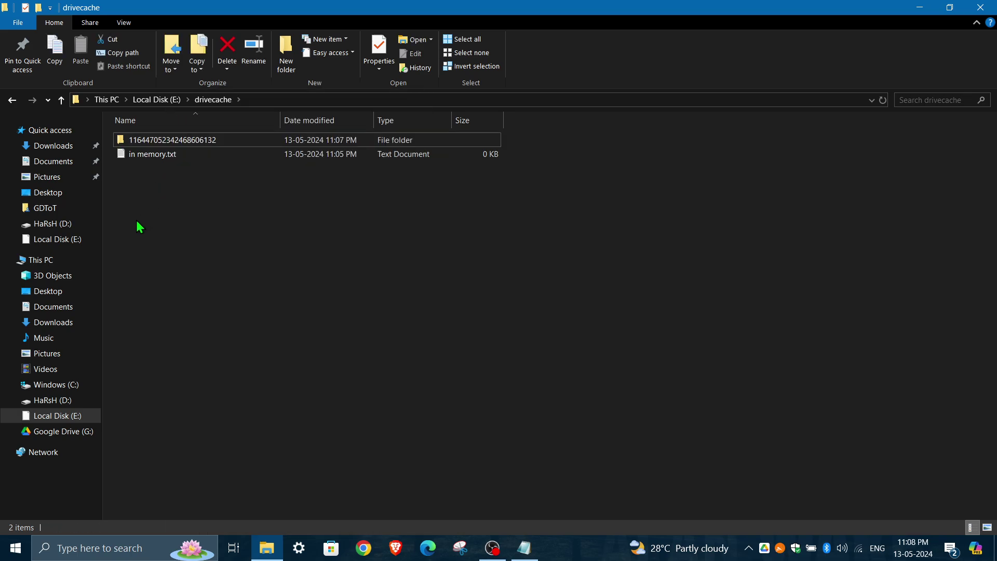
double_click(140, 142)
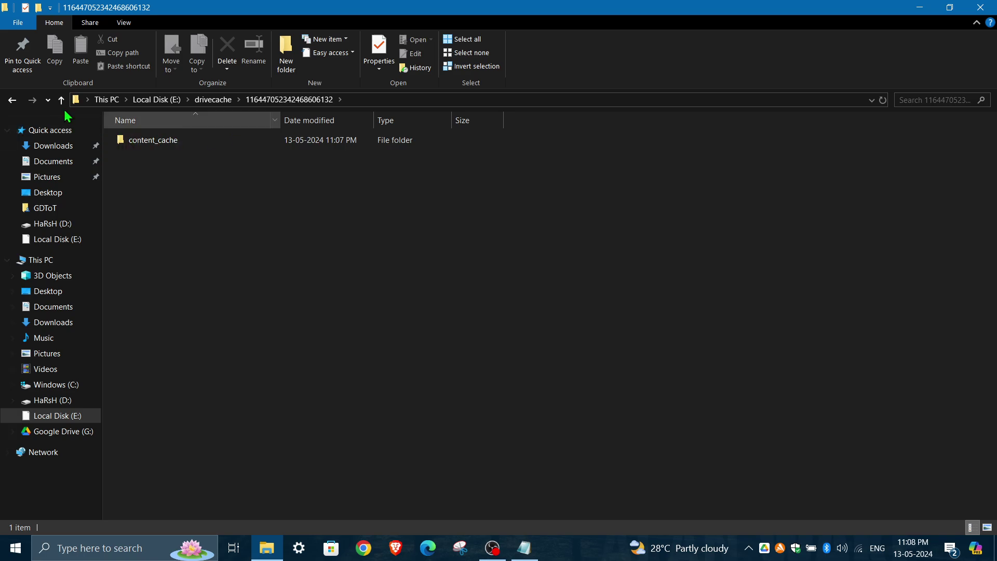
Check the contents of D:\drivecache against the E: copy, and return to the numbered cache folder on E:.
click(73, 399)
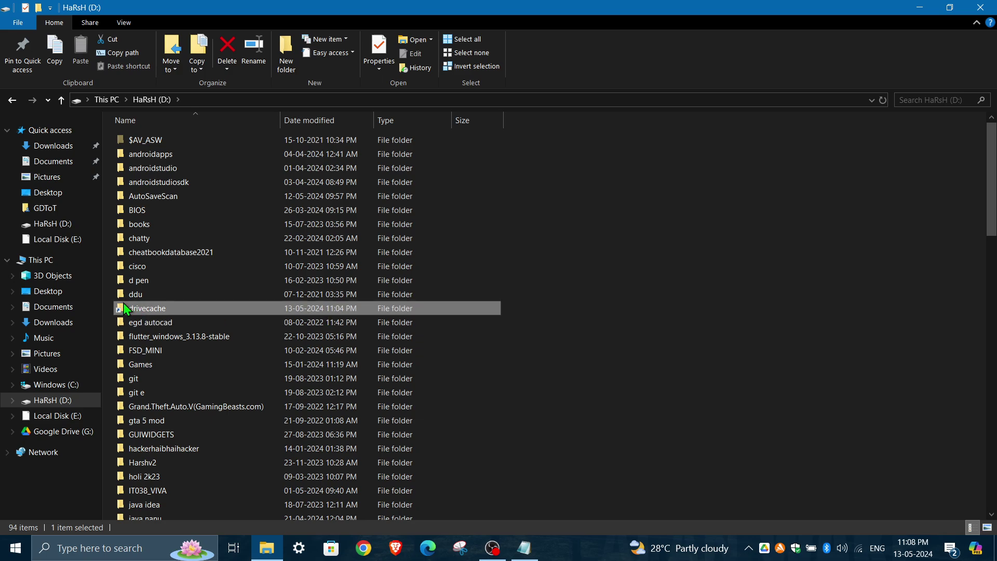
double_click(148, 309)
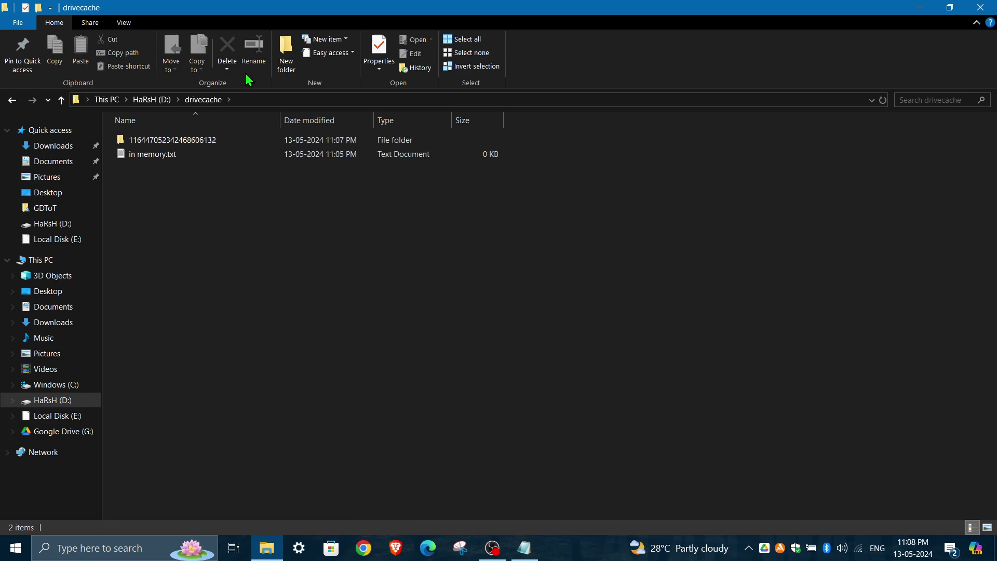
double_click(13, 102)
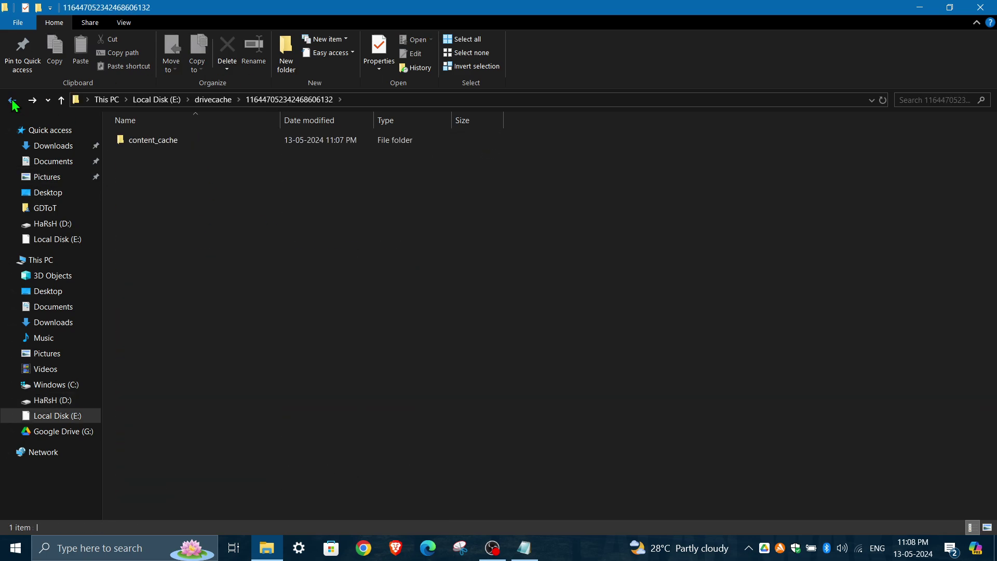
Play the War of the Worlds S01E01 video from the GDToT folder in Google Drive's My Drive, and minimize the player.
click(52, 432)
double_click(152, 141)
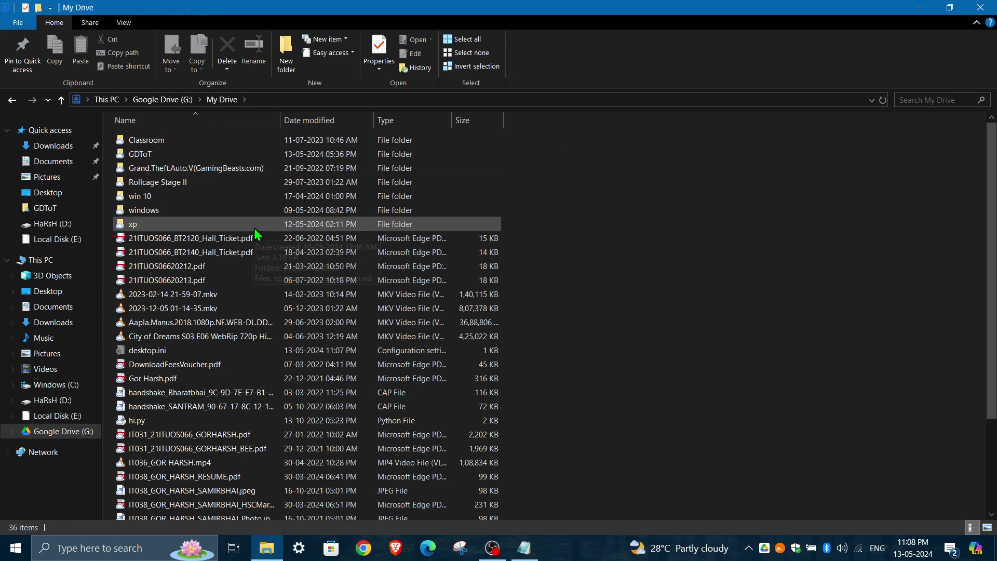
double_click(147, 156)
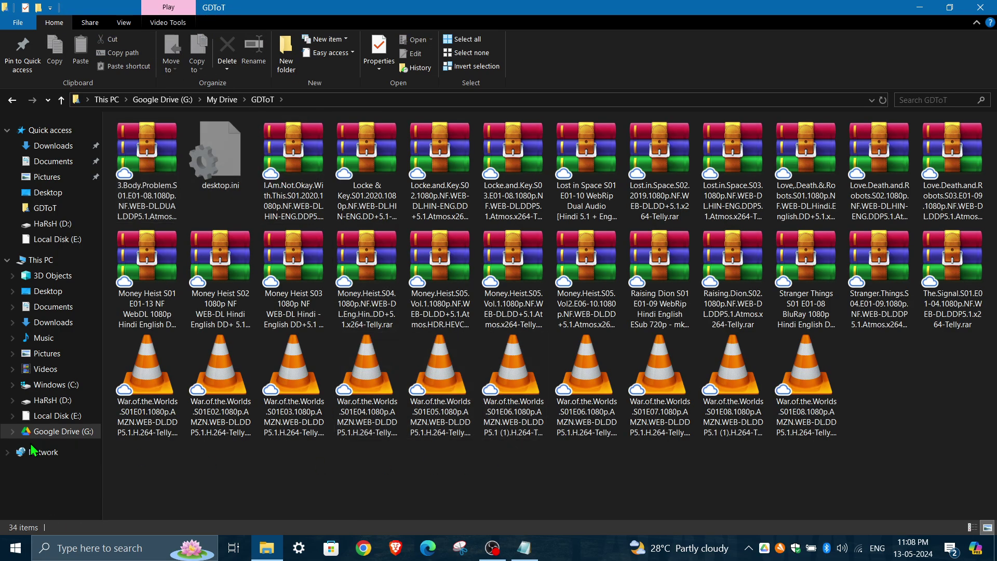
double_click(148, 400)
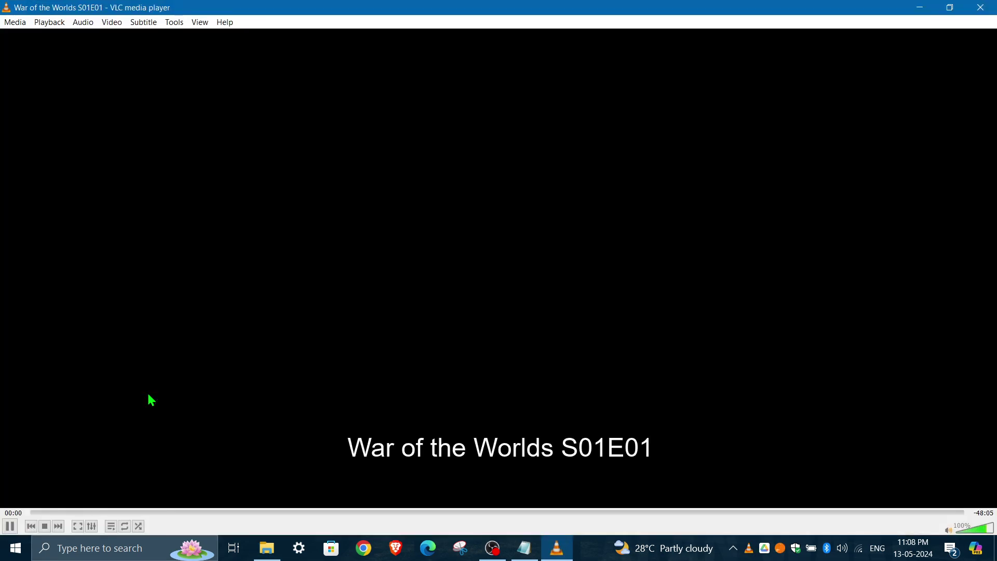
click(920, 7)
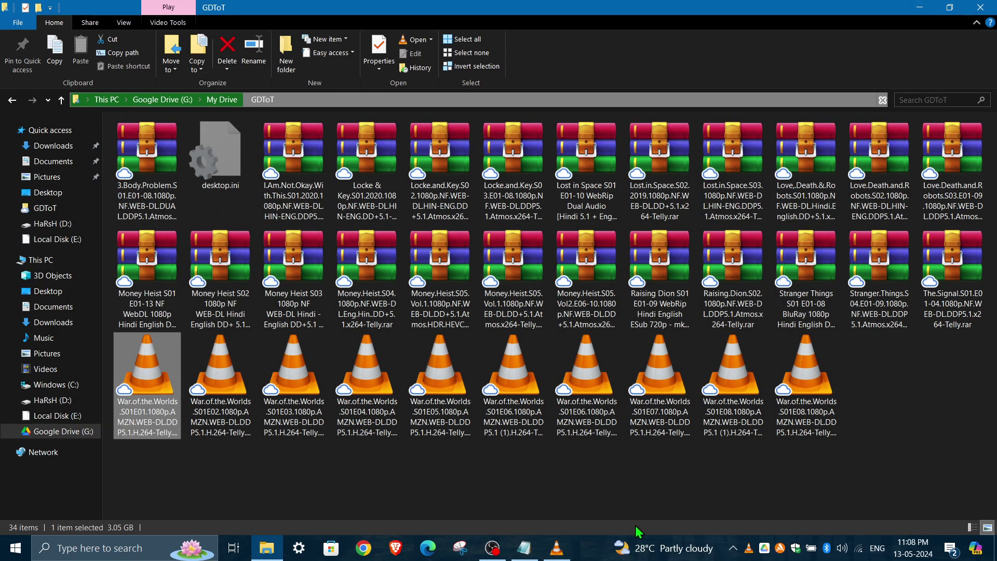
Open Task Manager's performance graphs and examine the Wi-Fi and Disk 0 activity while the Drive video streams.
right_click(584, 555)
right_click(556, 548)
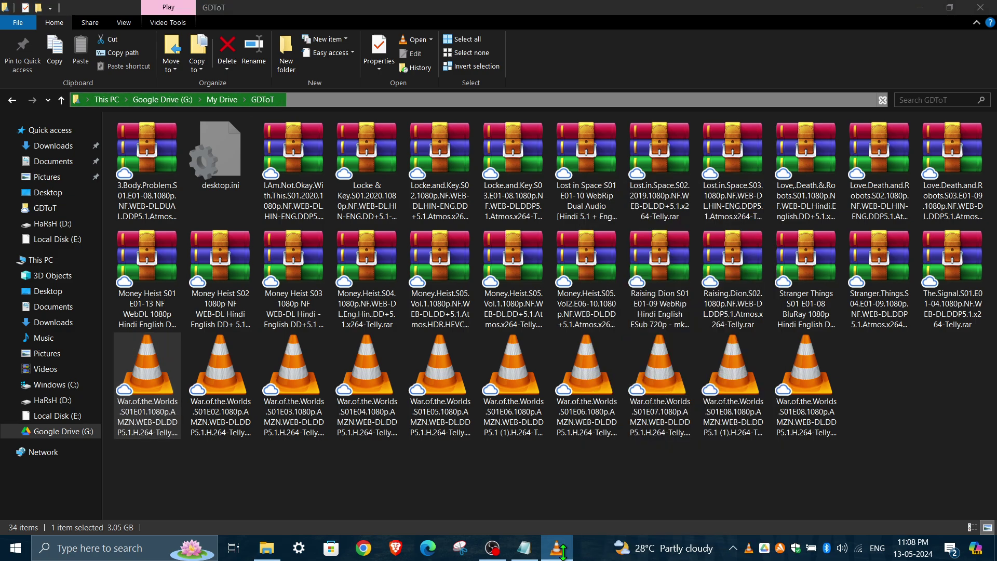
right_click(595, 555)
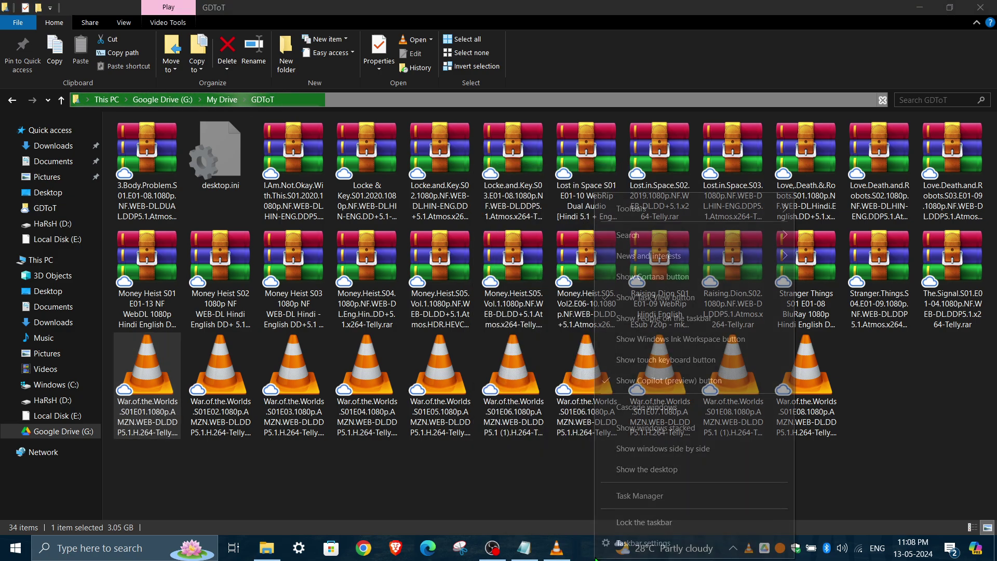
click(612, 497)
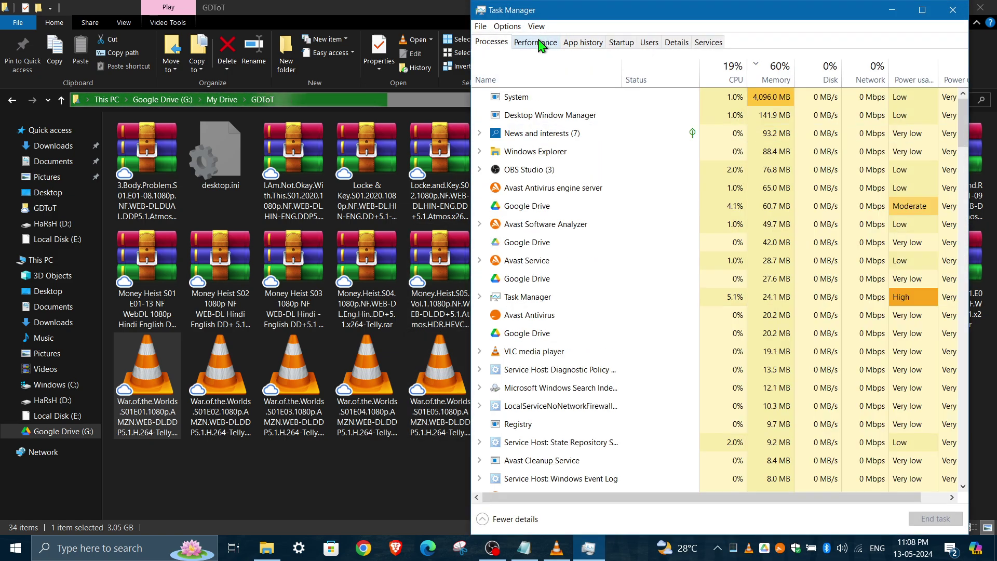
click(535, 42)
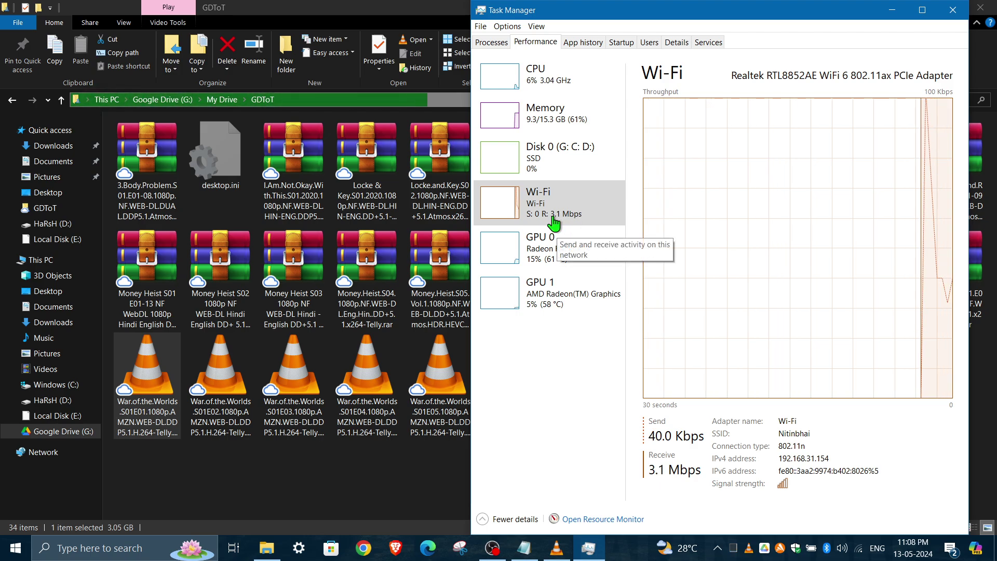
click(543, 174)
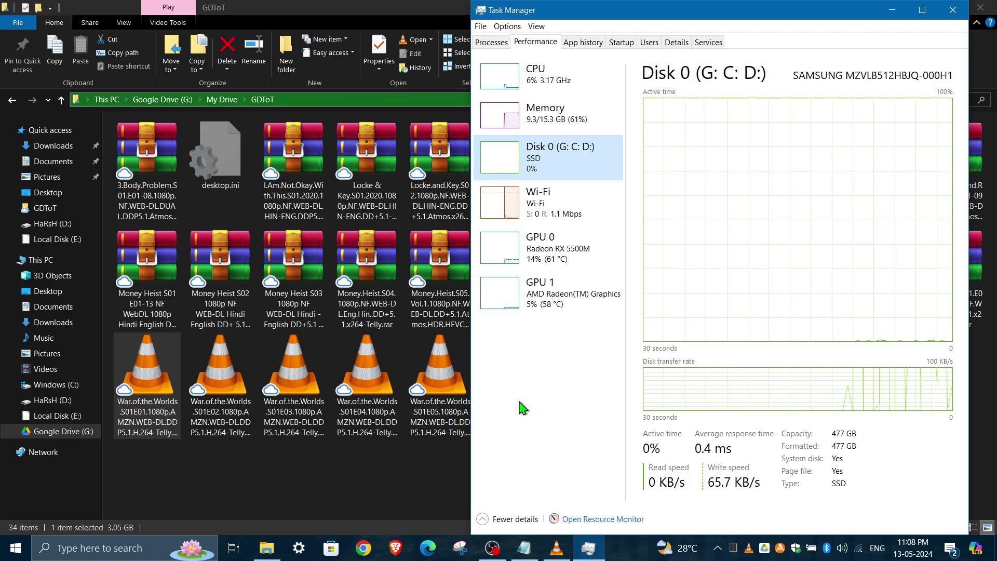
Close VLC media player, return to the desktop and close Task Manager.
click(370, 463)
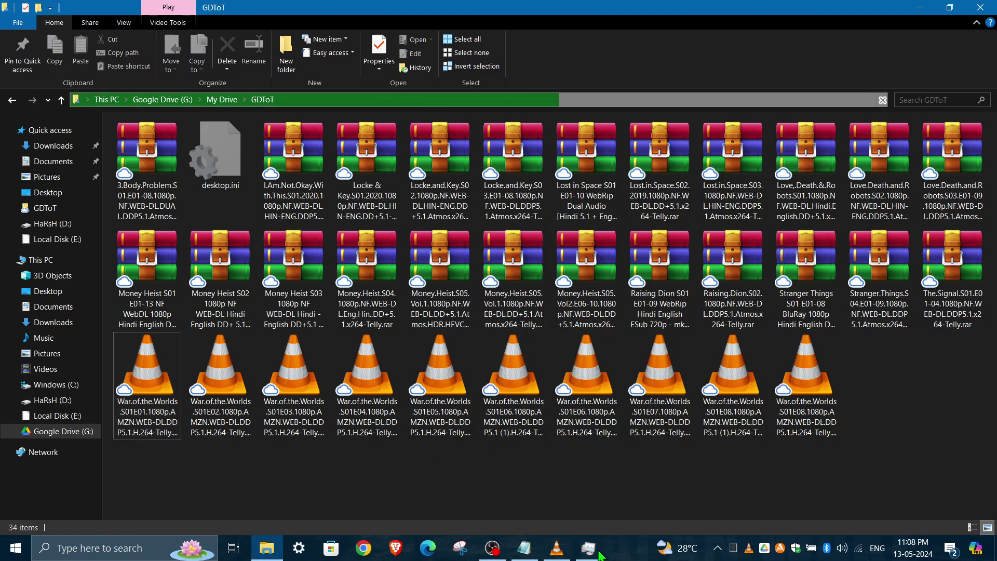
click(557, 548)
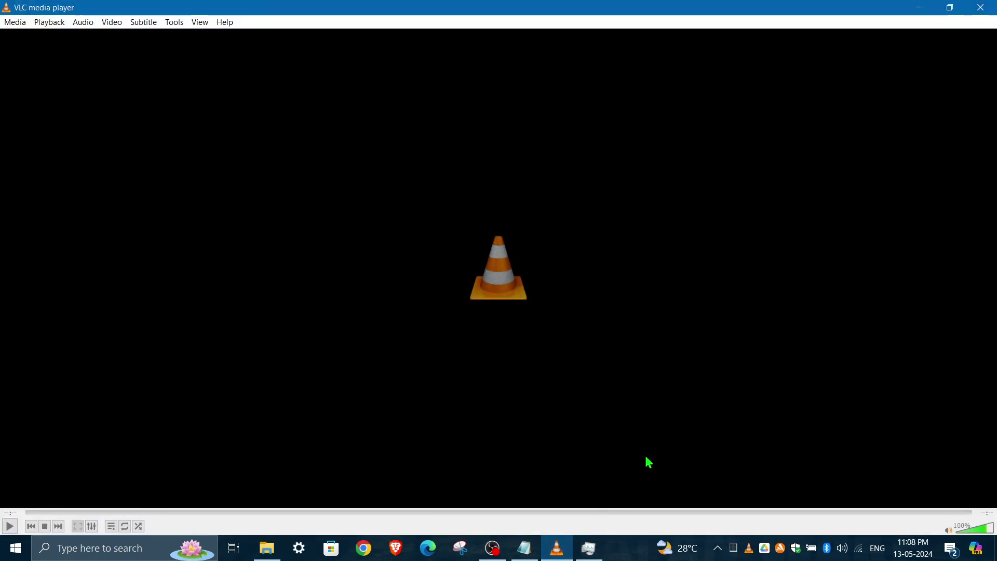
click(982, 12)
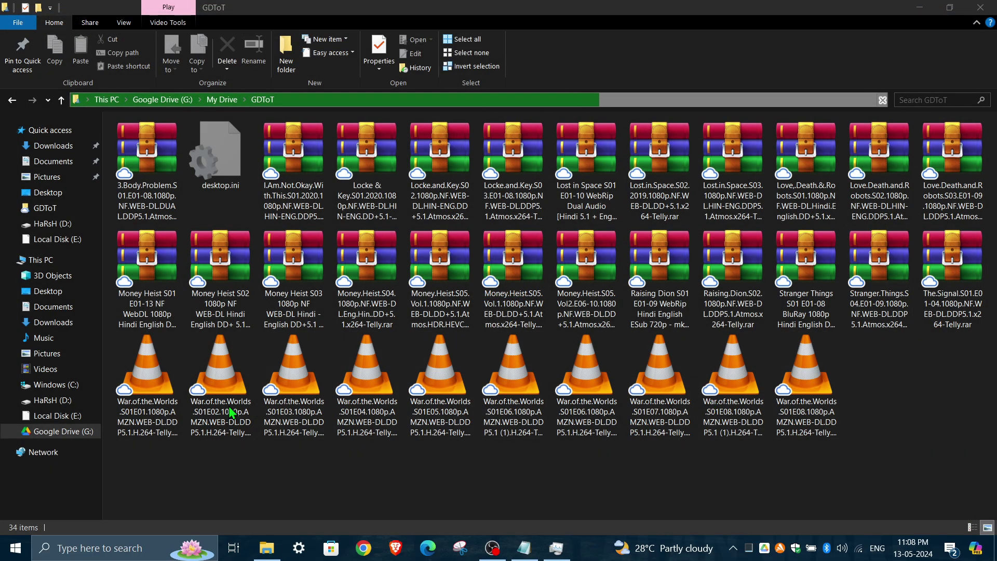
key(super+d)
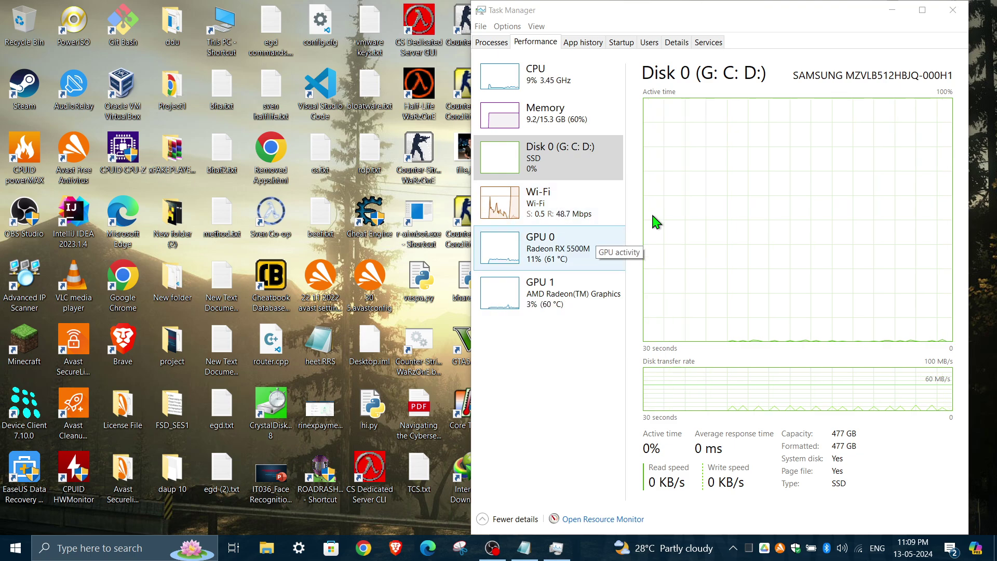
click(953, 10)
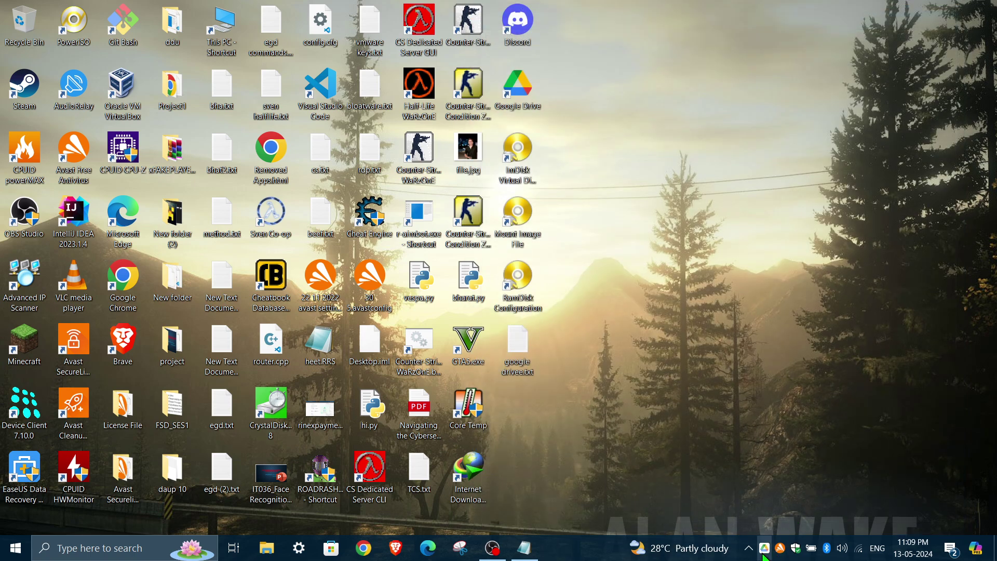
Check the Google Drive sync activity, and refresh This PC to examine the free space on the E: drive.
click(765, 552)
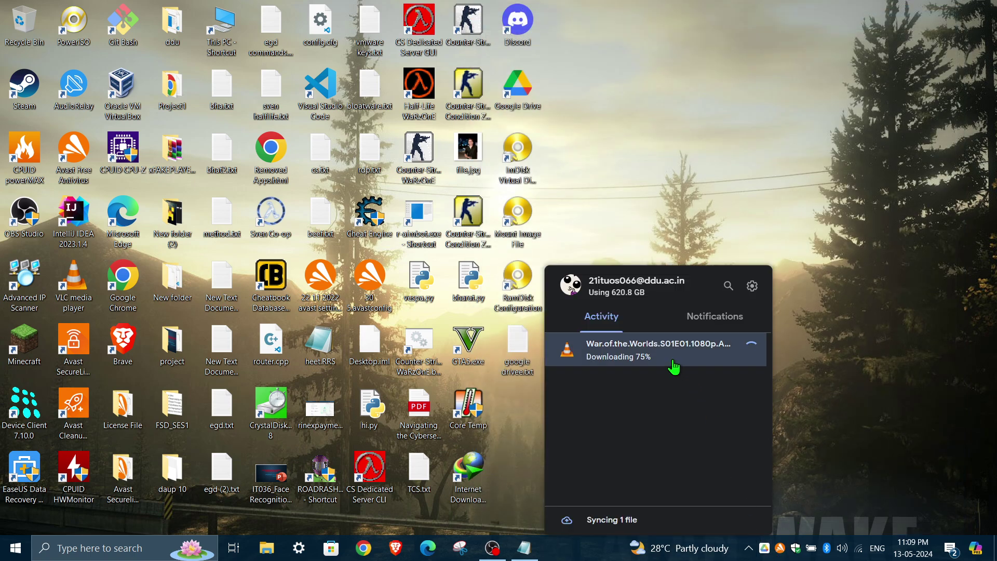
click(278, 554)
click(41, 260)
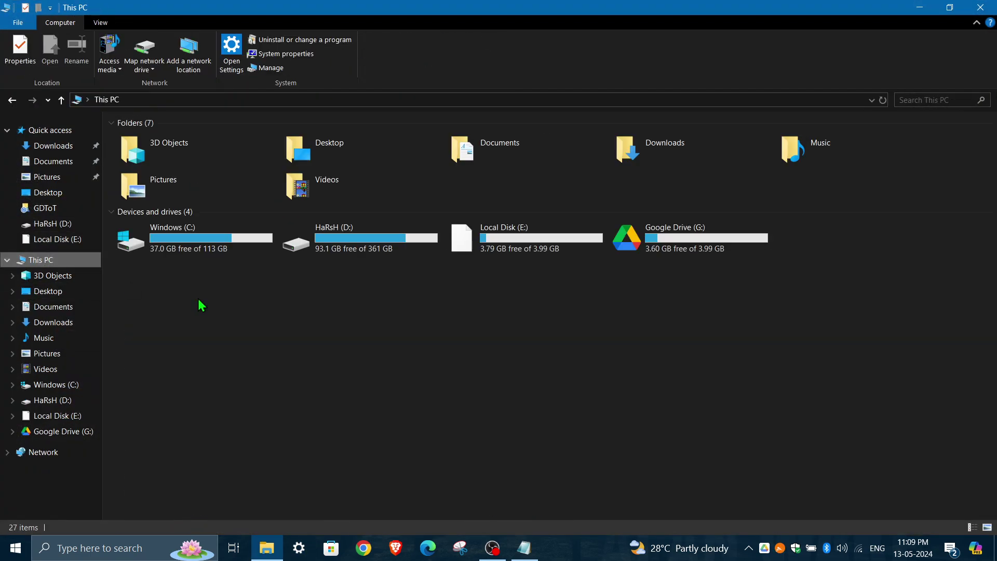
right_click(531, 324)
click(570, 378)
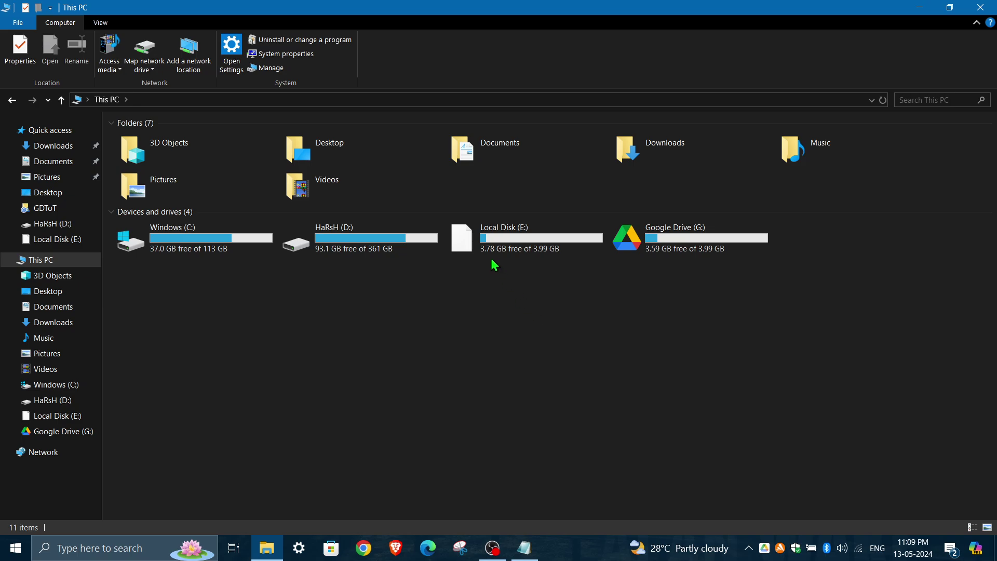
right_click(490, 276)
click(528, 329)
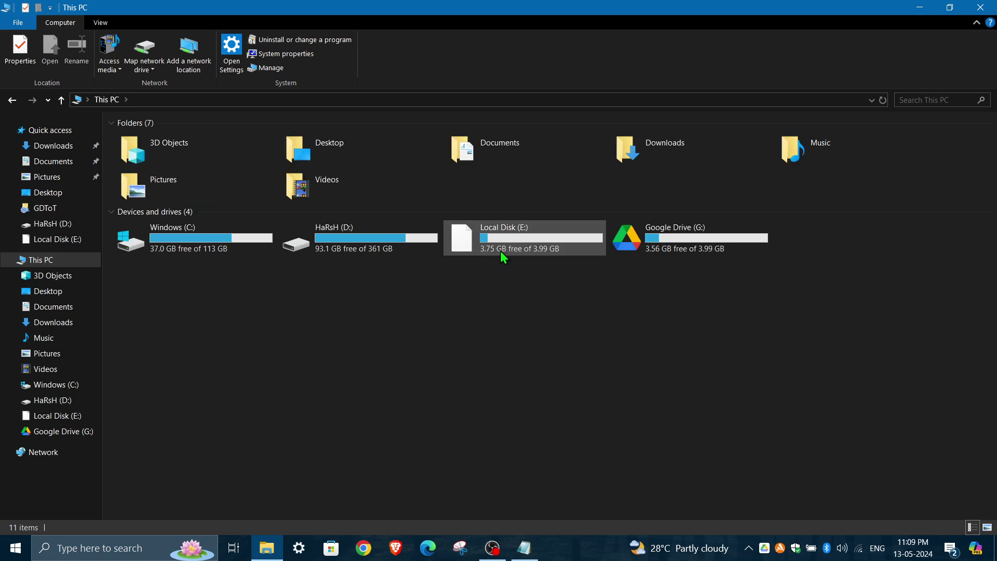
Append to google drivee.txt: "AS YOU CAN SEE MEMORY PARTITION IS FILLING UP SO HARDDRIVE WILL NOT BE USED WHILE USING GOOGLE DRIVE DOESNT MATTER WHAT YOU DO".
click(524, 548)
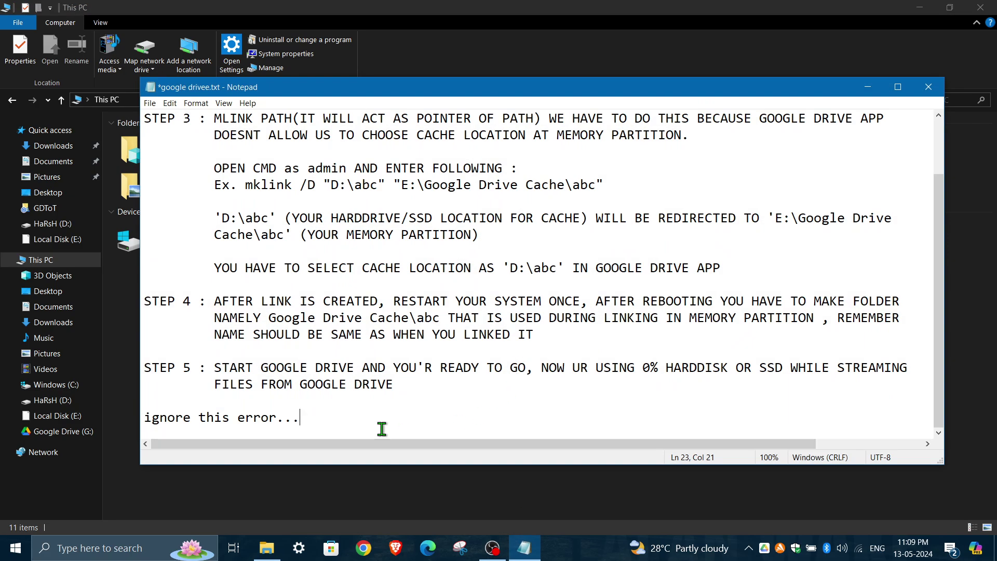
key(Return)
key(Return)
key(Return)
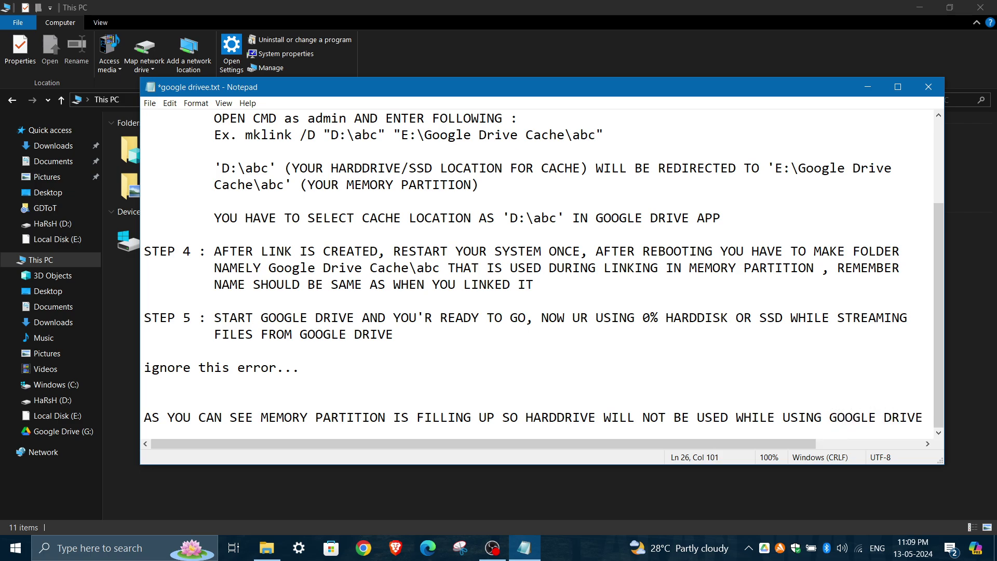
key(Return)
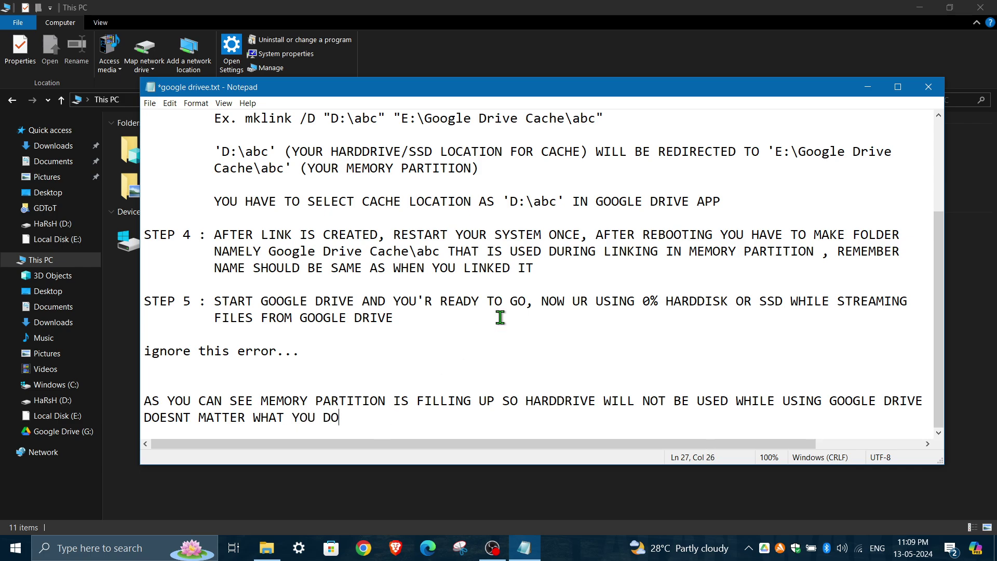
click(866, 87)
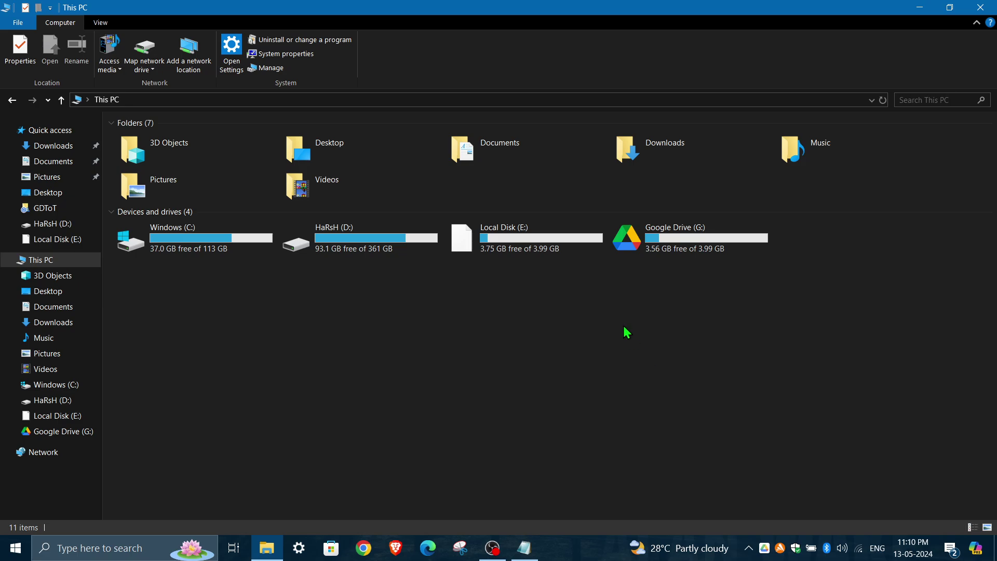
Refresh This PC repeatedly and compare the free space on the E: drive and Google Drive (G:).
right_click(508, 302)
click(535, 353)
right_click(509, 289)
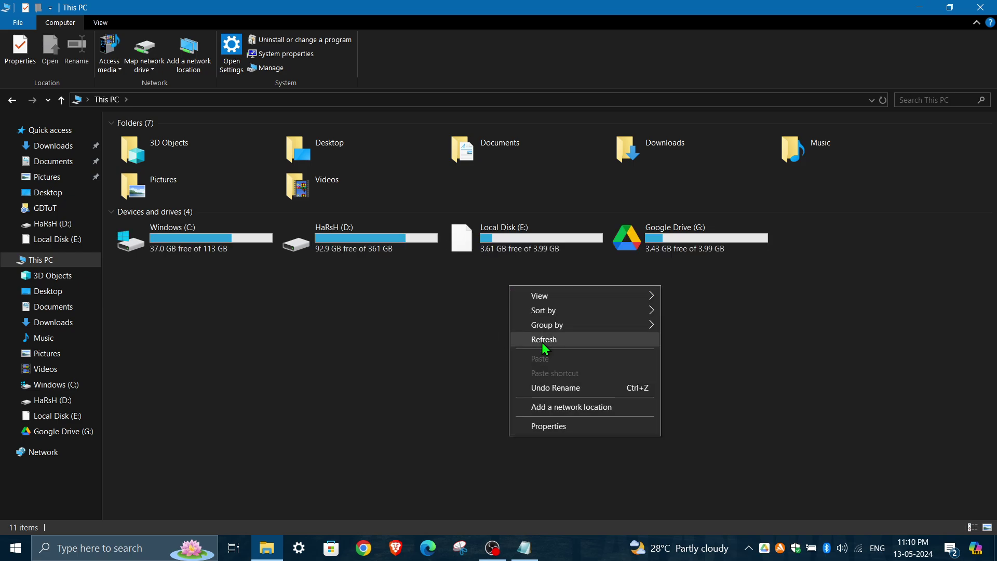
click(534, 340)
click(502, 287)
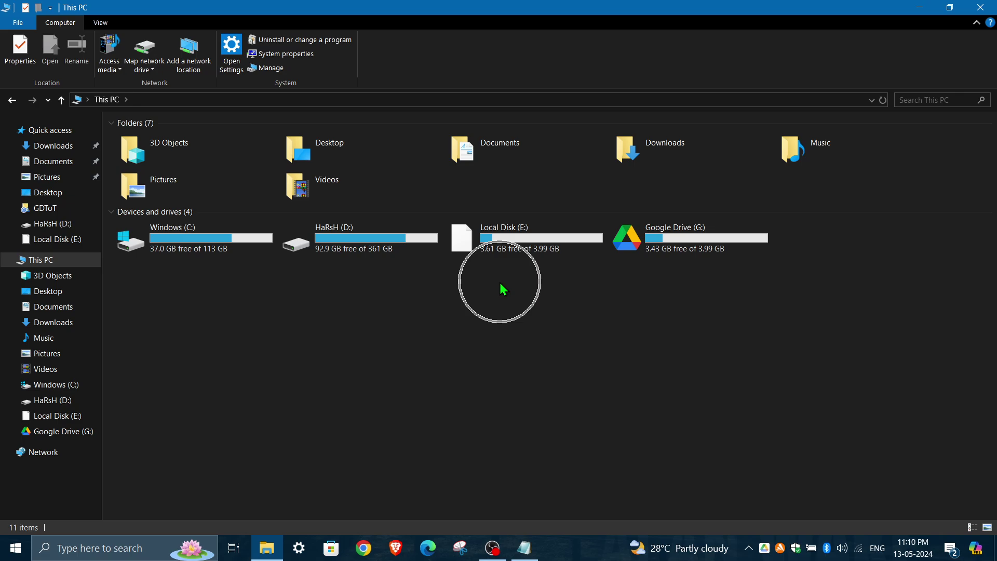
key(F5)
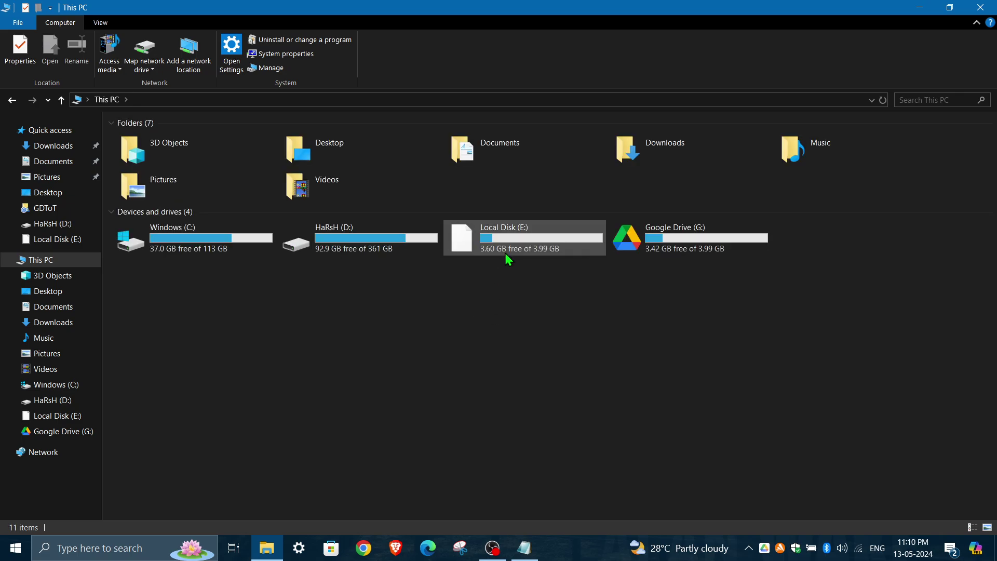
key(F5)
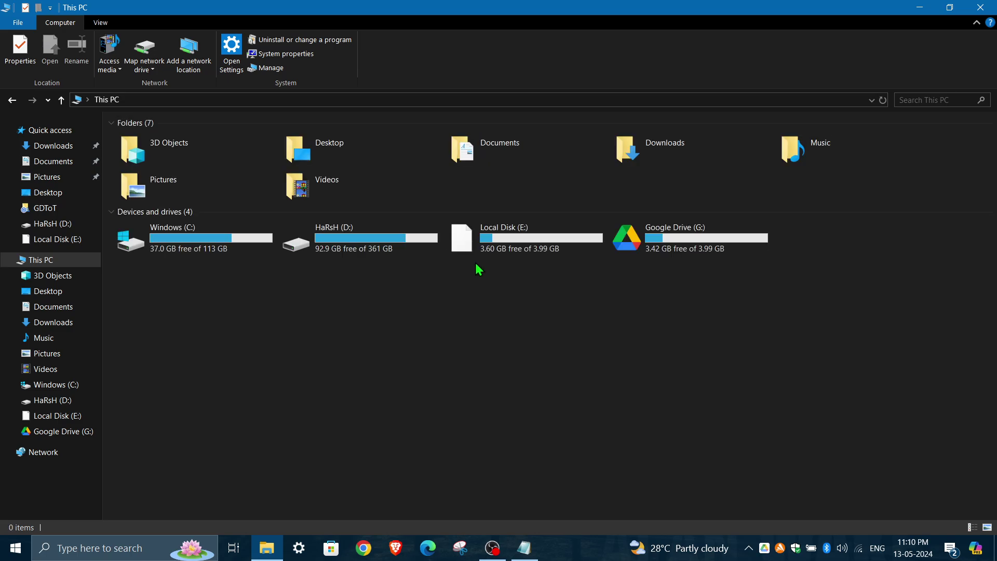
key(F5)
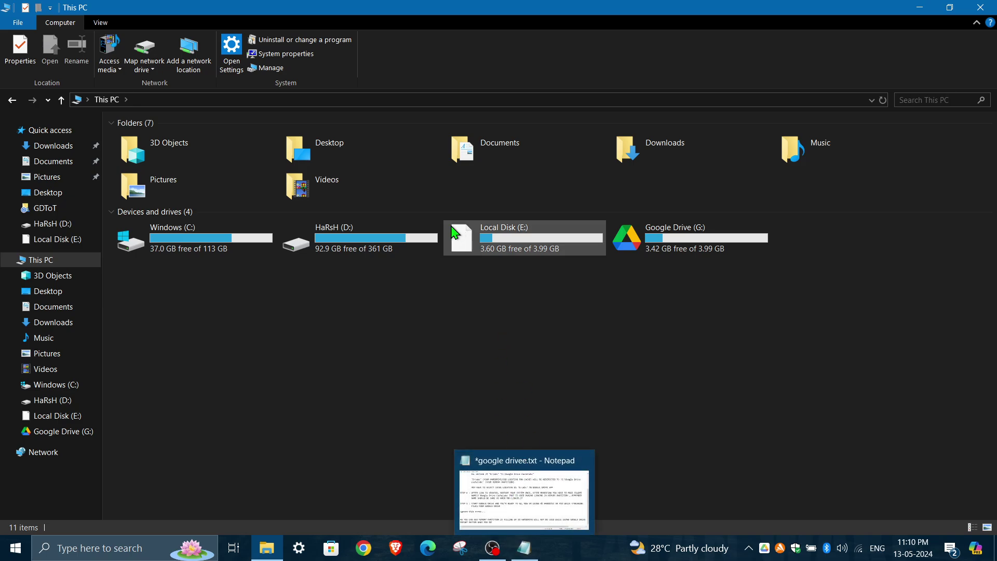
Play the War of the Worlds S01E01 video again from My Drive's GDToT folder, and close the player.
click(12, 212)
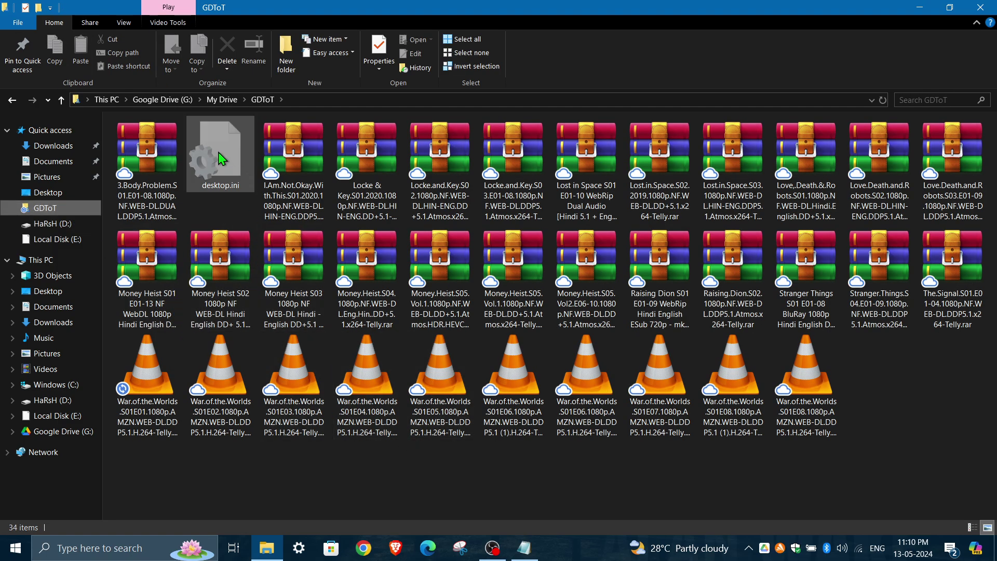
click(57, 433)
click(171, 141)
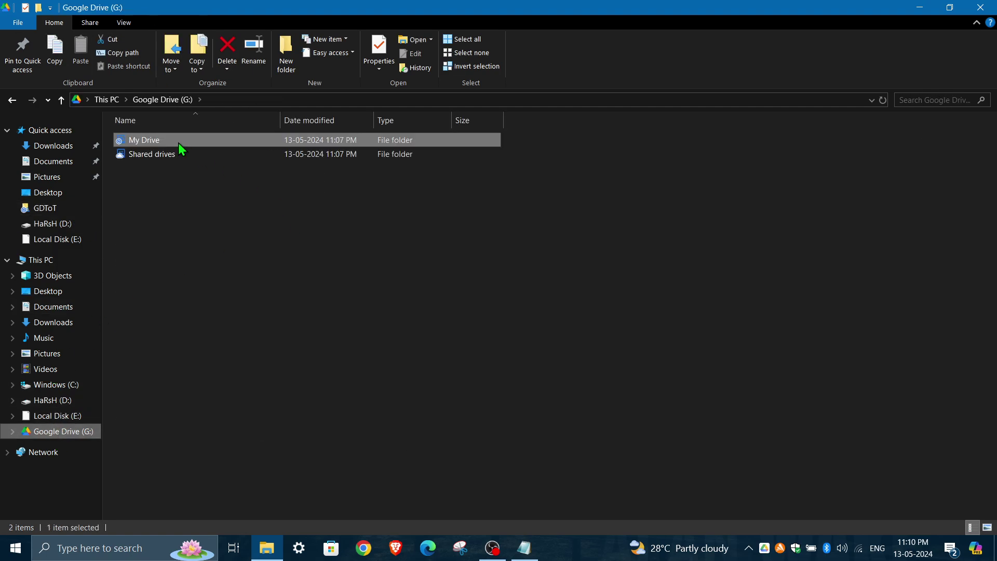
double_click(151, 145)
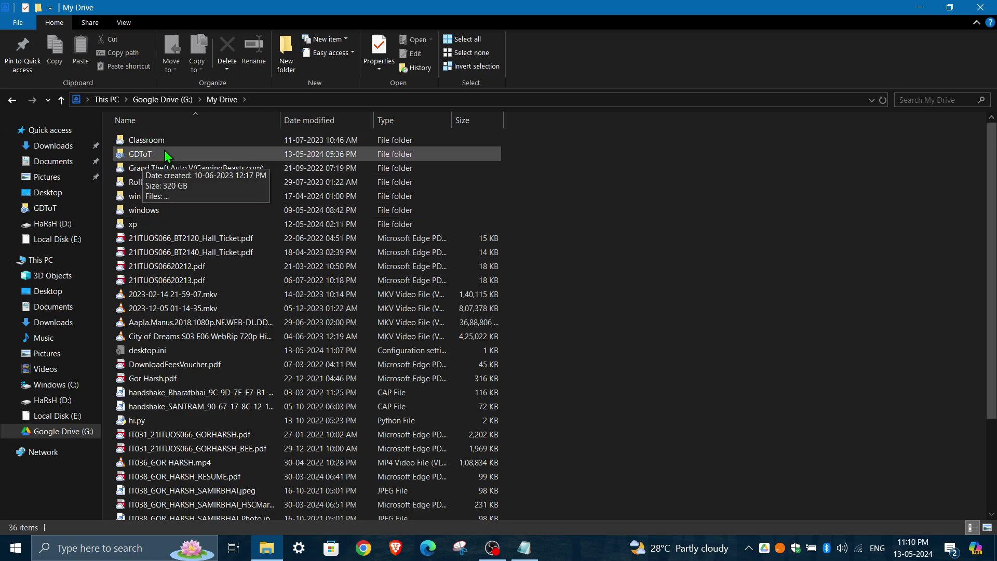
double_click(165, 152)
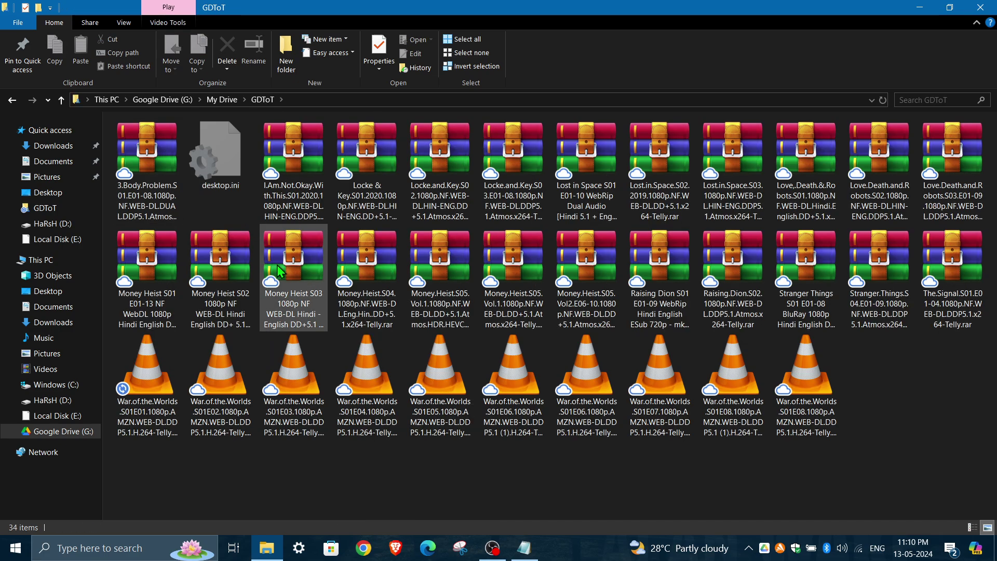
double_click(150, 380)
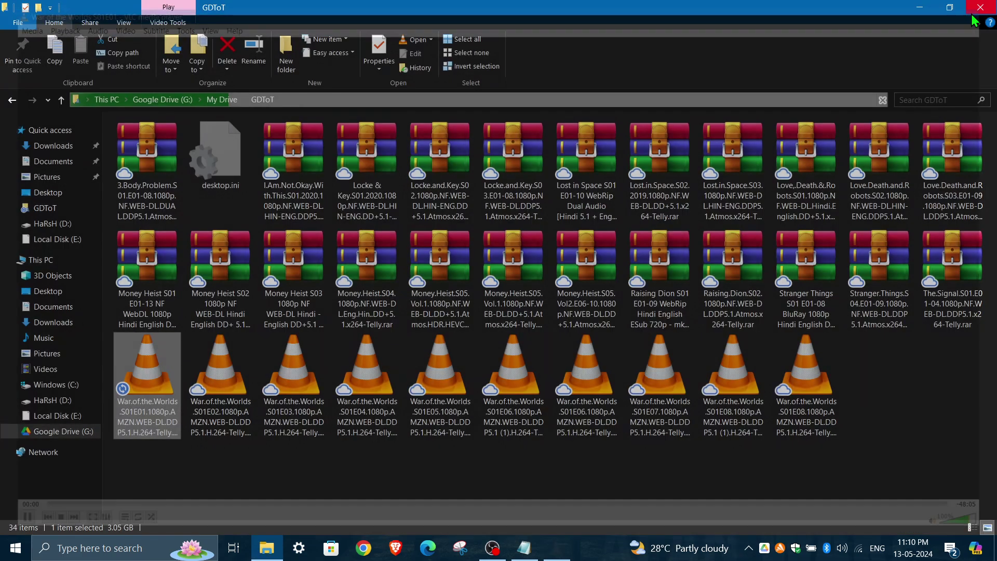
click(981, 7)
Reopen Task Manager's performance graphs, compare the Disk 0 write speed with the Wi-Fi throughput, and close Task Manager.
right_click(587, 556)
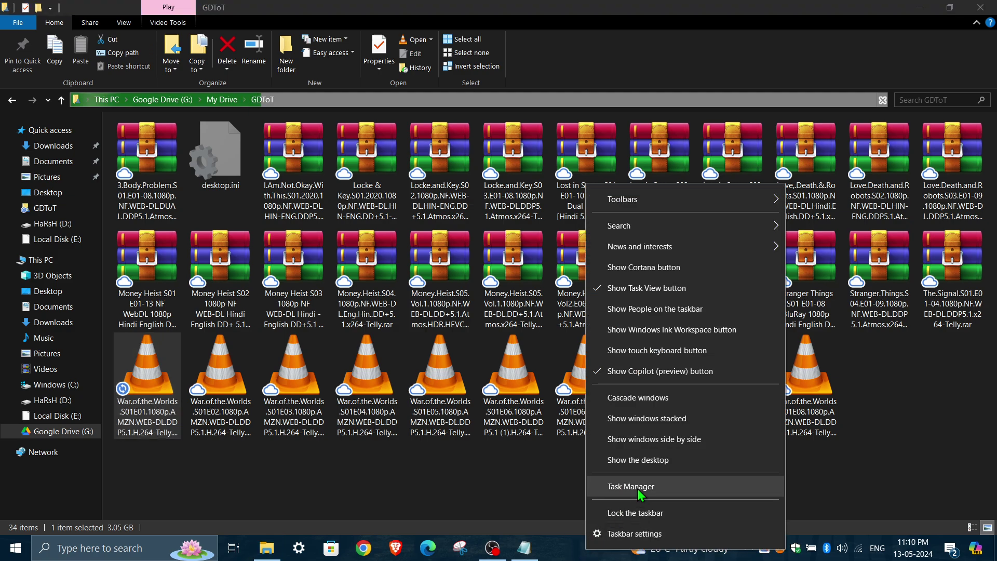
click(623, 486)
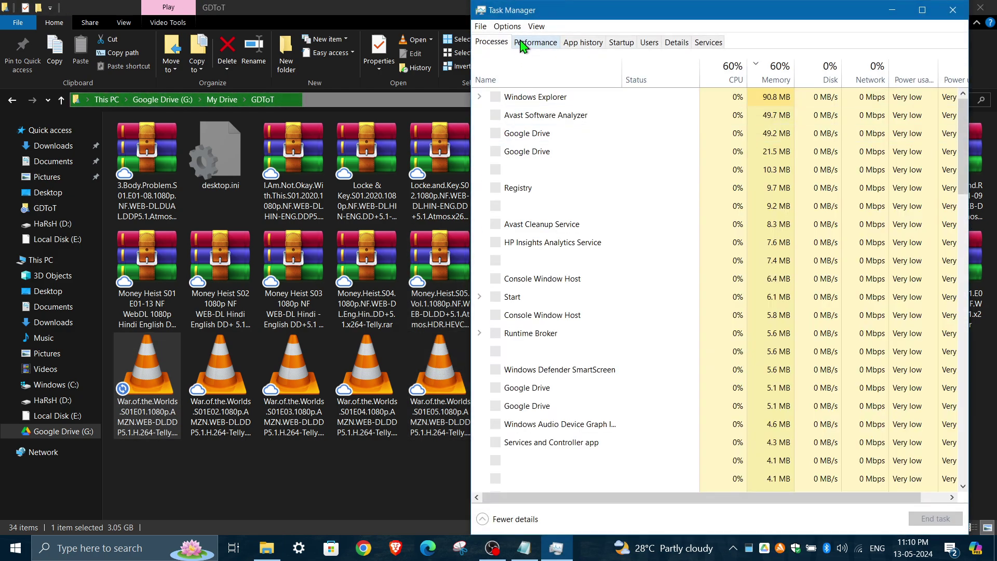
click(529, 42)
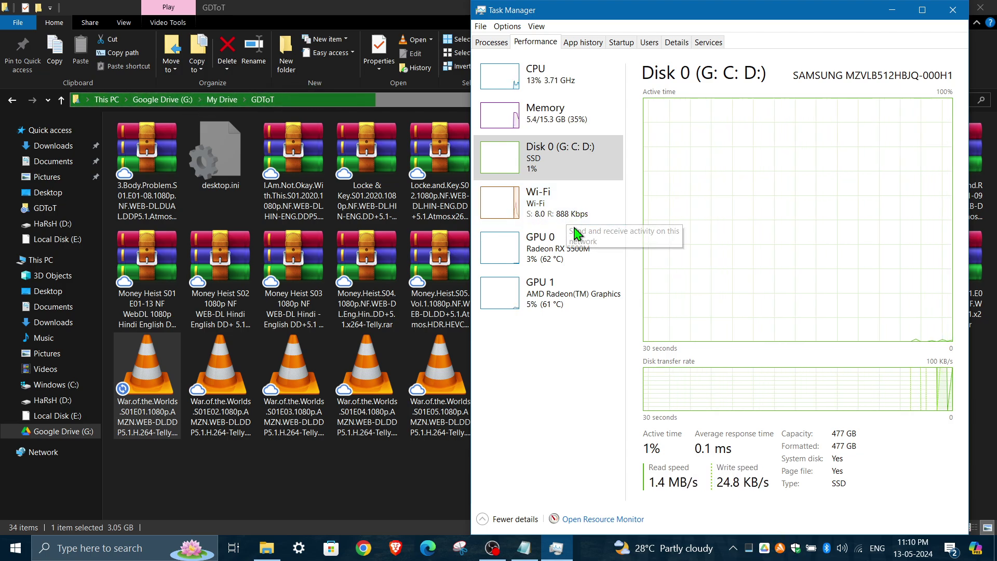
click(576, 223)
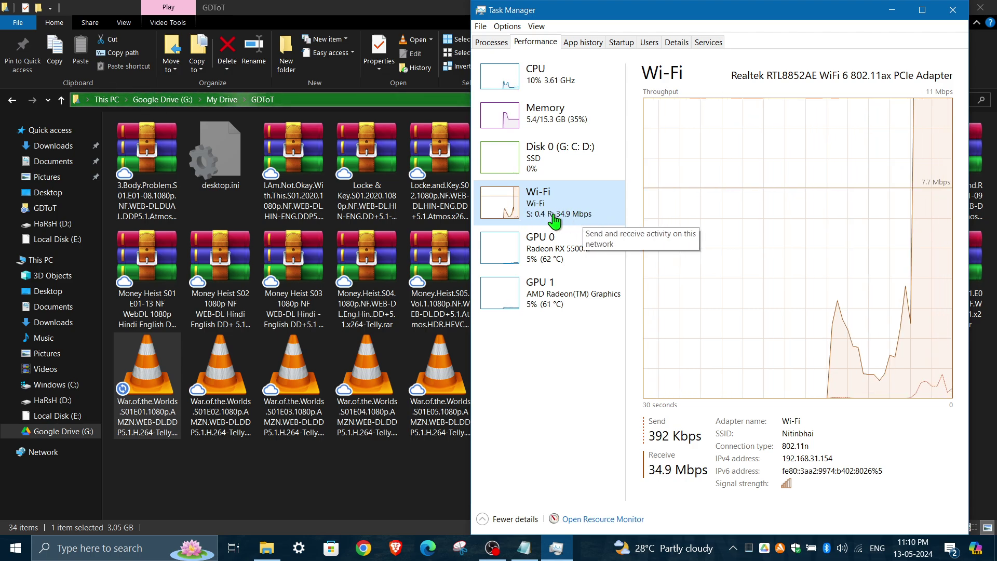
click(540, 162)
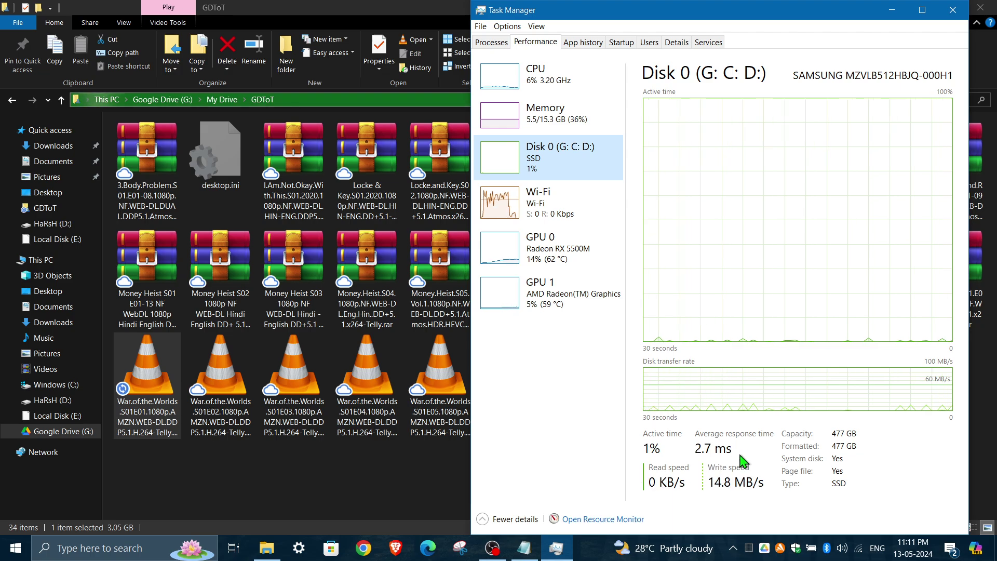
click(591, 222)
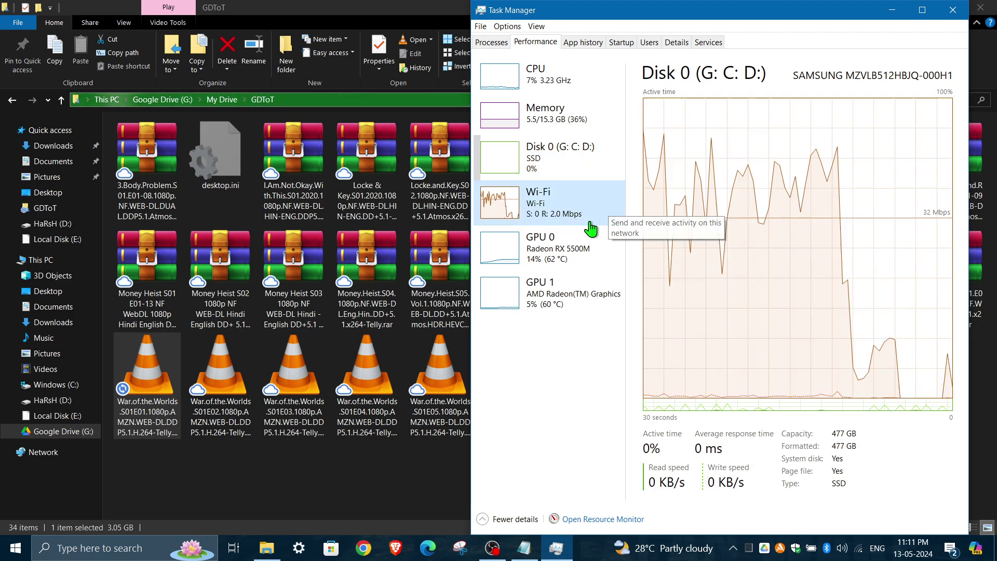
click(952, 10)
Bring up the google drivee.txt notes in Notepad.
click(524, 547)
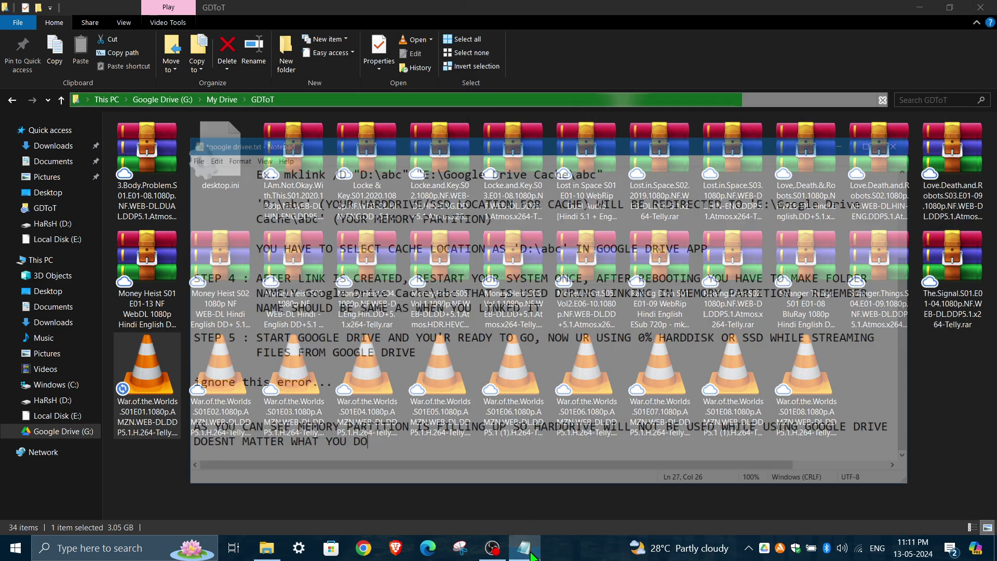